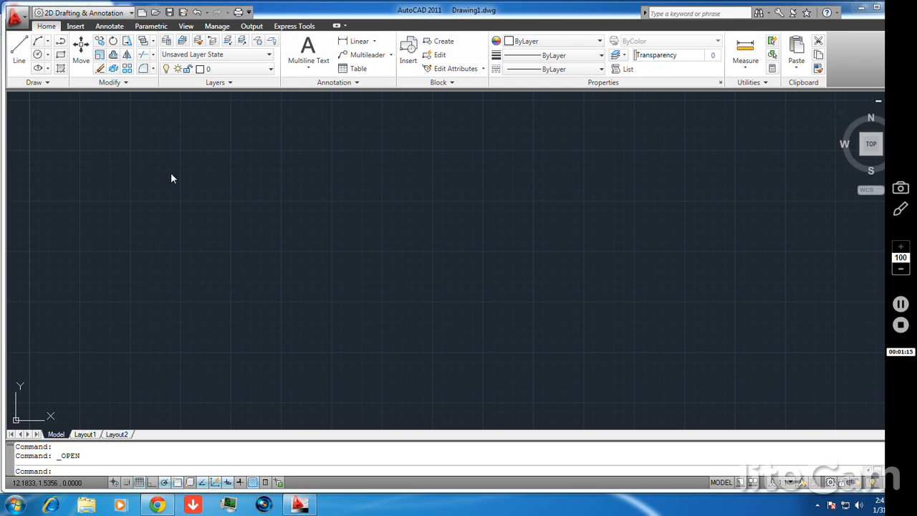
pyautogui.click(900, 209)
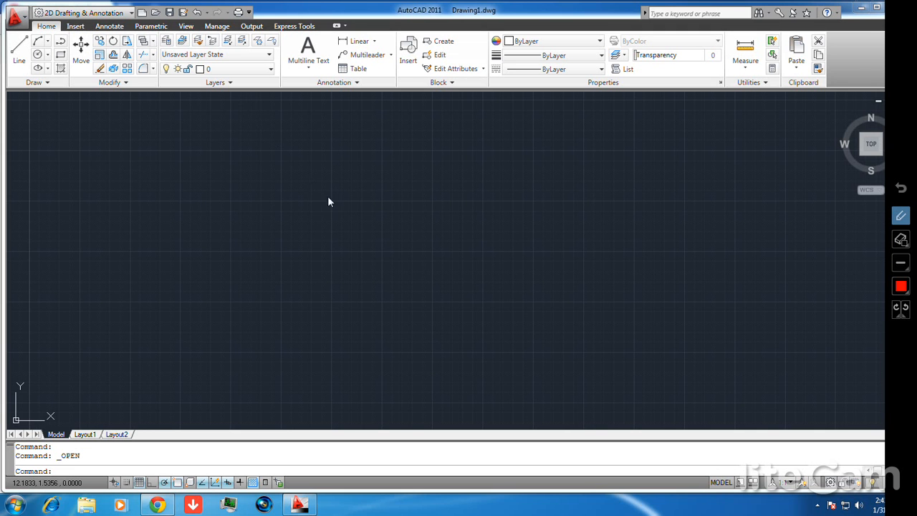
pyautogui.click(901, 215)
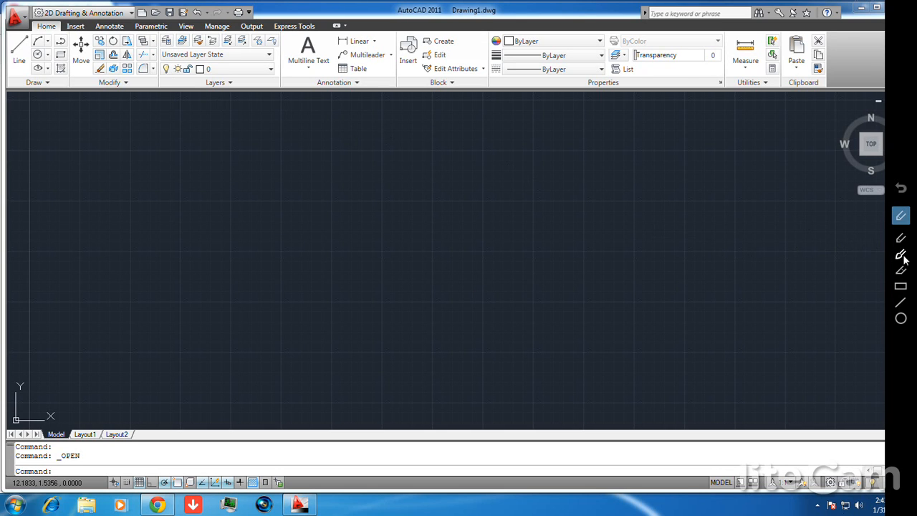
pyautogui.moveTo(163, 35)
pyautogui.mouseDown()
pyautogui.moveTo(149, 52)
pyautogui.moveTo(278, 60)
pyautogui.moveTo(254, 30)
pyautogui.moveTo(158, 27)
pyautogui.moveTo(165, 33)
pyautogui.mouseUp()
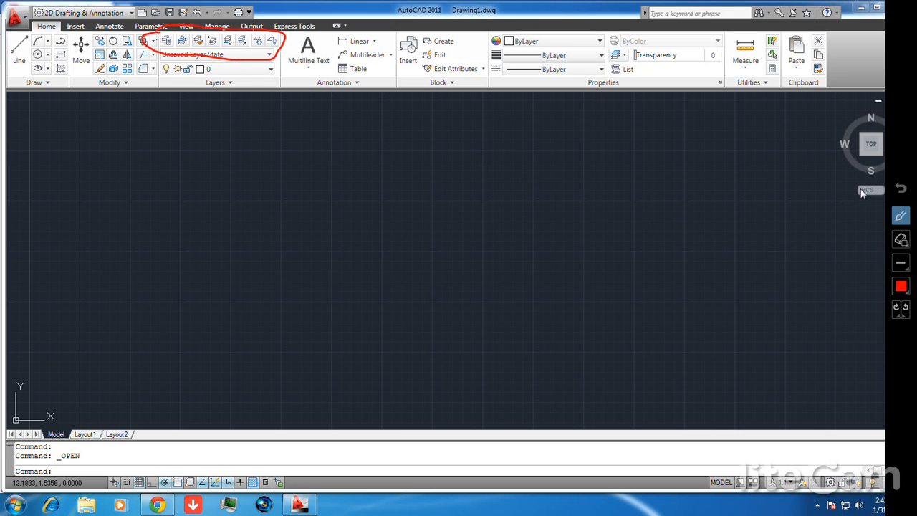
pyautogui.click(901, 188)
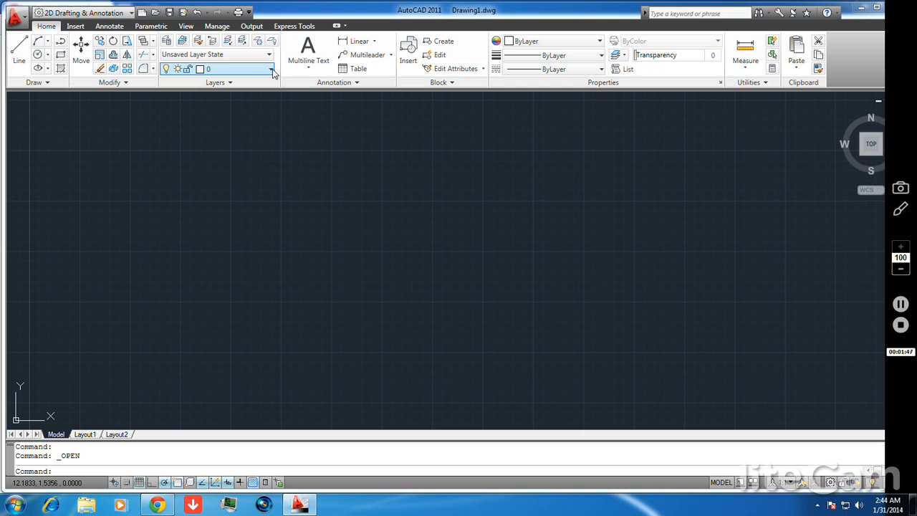
# - Turn off locked layer fading in the drawing's layer settings
pyautogui.click(231, 83)
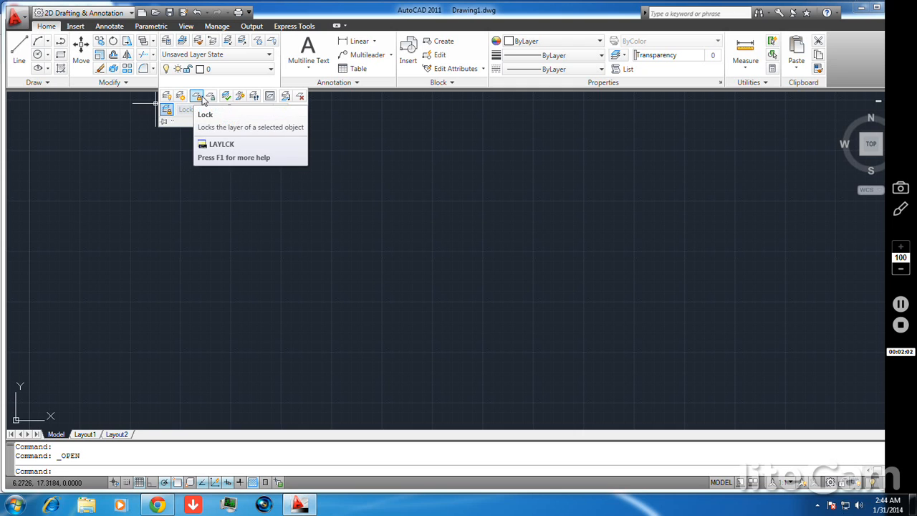
pyautogui.click(166, 109)
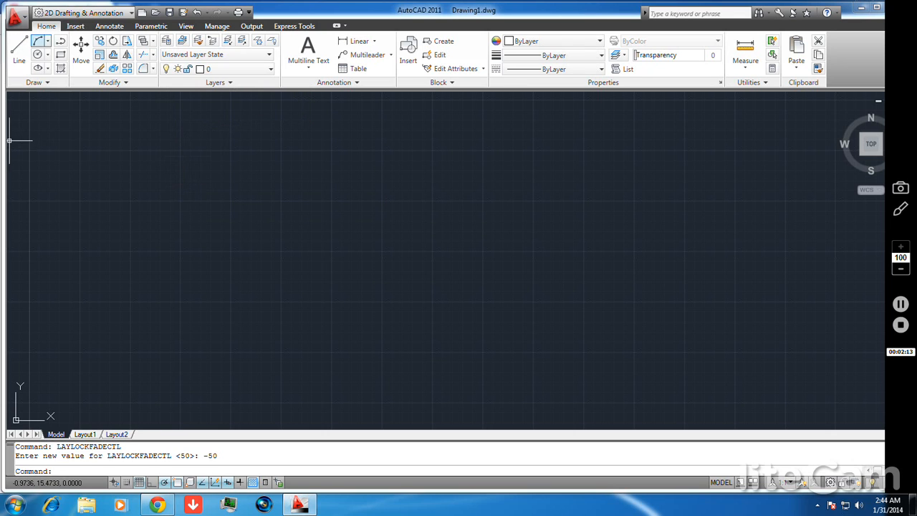
# - Draw a vertical line about 2.6 units long in the upper-left area of the drawing and finish the Line command
pyautogui.click(20, 51)
pyautogui.click(90, 154)
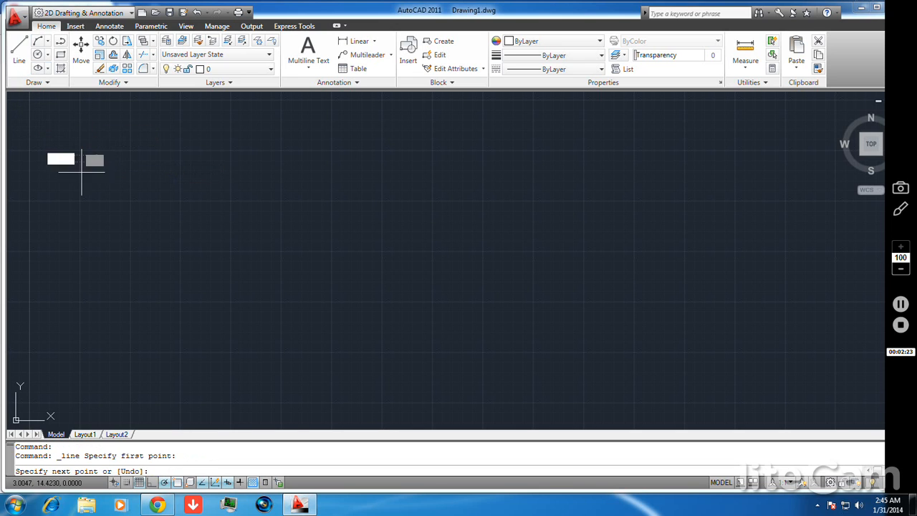
pyautogui.click(90, 207)
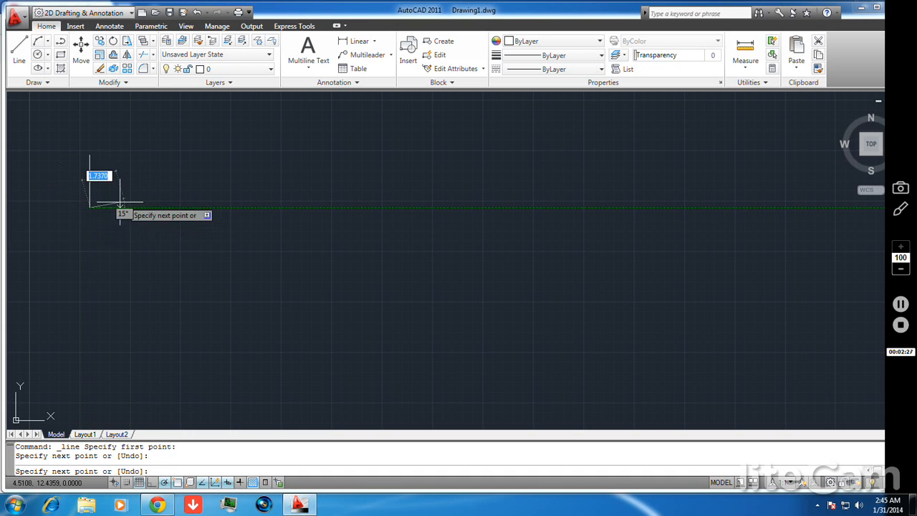
pyautogui.rightClick(61, 190)
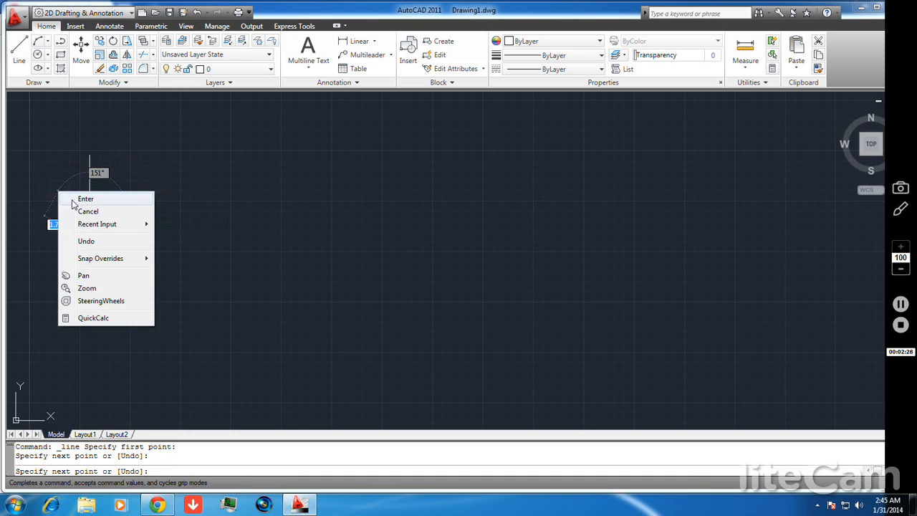
pyautogui.click(82, 197)
# - Draw a horizontal line about 2 units long, running right from the upper end of the vertical line
pyautogui.click(17, 55)
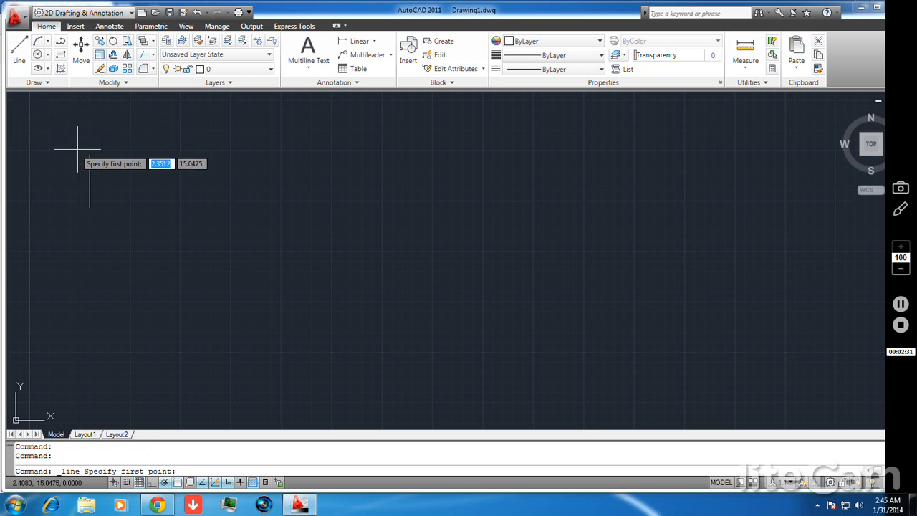
pyautogui.click(90, 155)
pyautogui.click(126, 154)
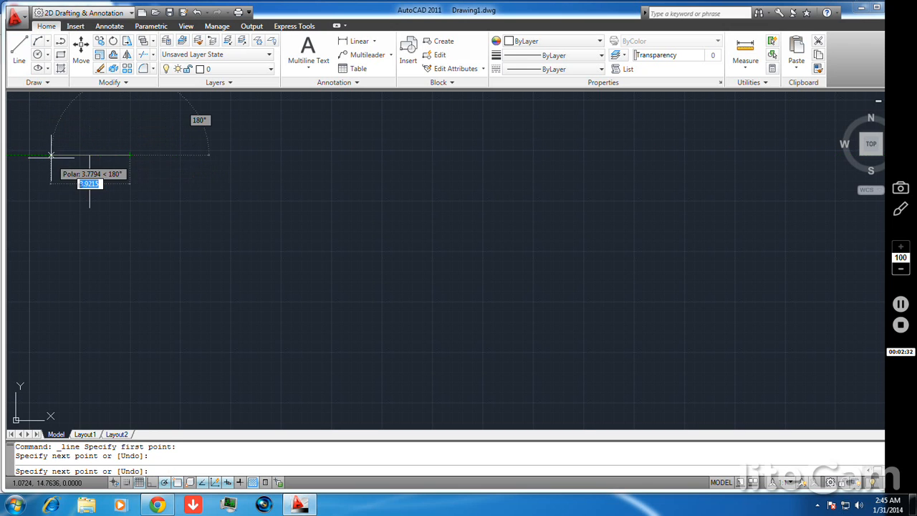
pyautogui.rightClick(56, 153)
pyautogui.click(59, 157)
# - Draw a circle enclosing both lines, centred slightly right of the vertical line
pyautogui.click(37, 53)
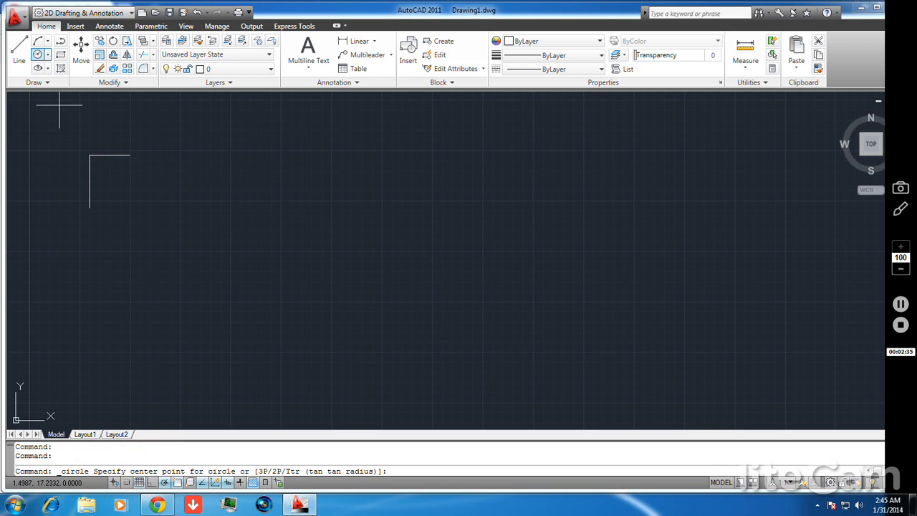
pyautogui.click(98, 188)
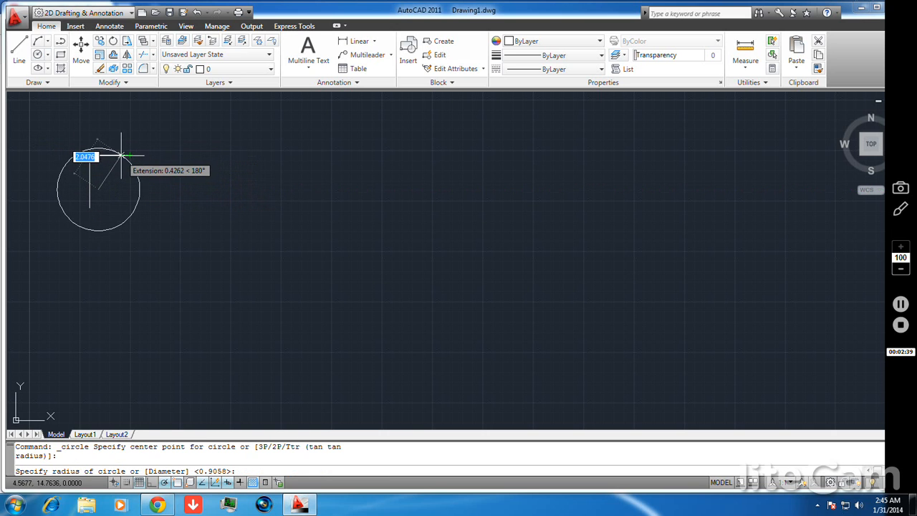
pyautogui.click(115, 142)
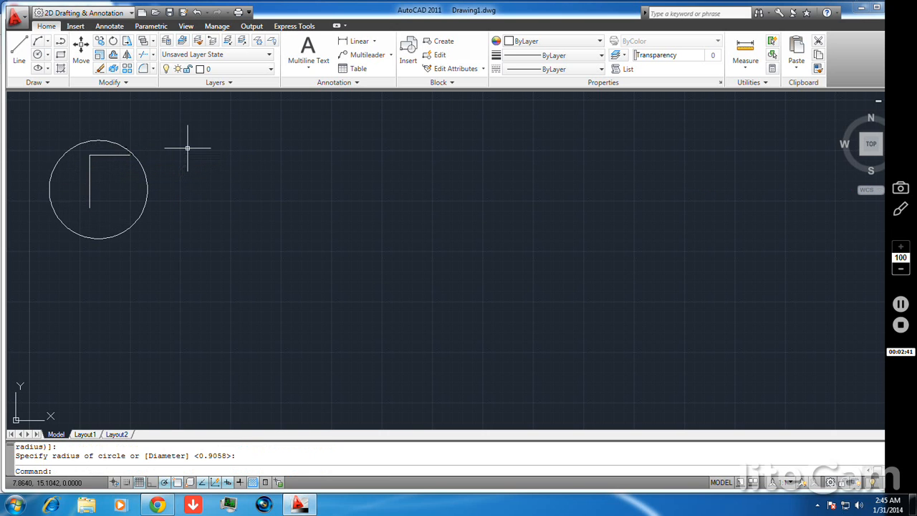
pyautogui.rightClick(188, 149)
pyautogui.click(167, 157)
pyautogui.click(164, 143)
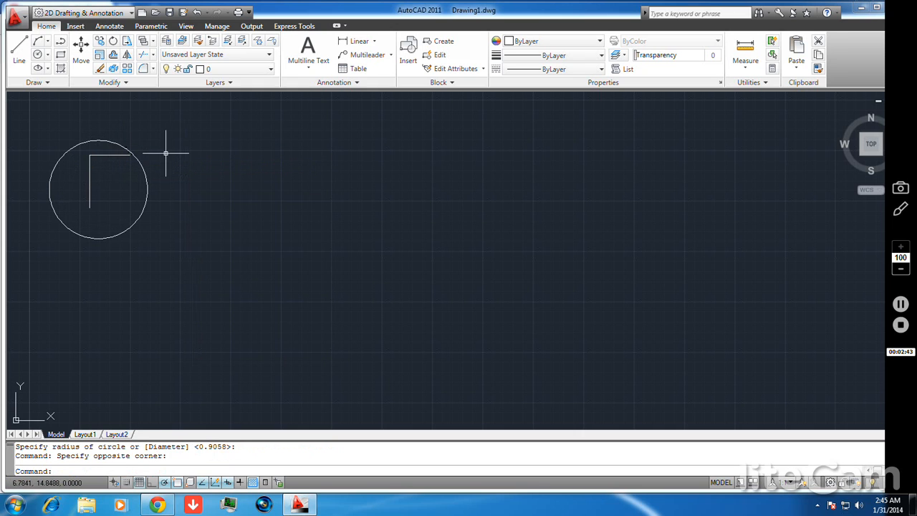
# - Try to extend the vertical line toward the circle, using only the line itself as the boundary edge
pyautogui.click(89, 205)
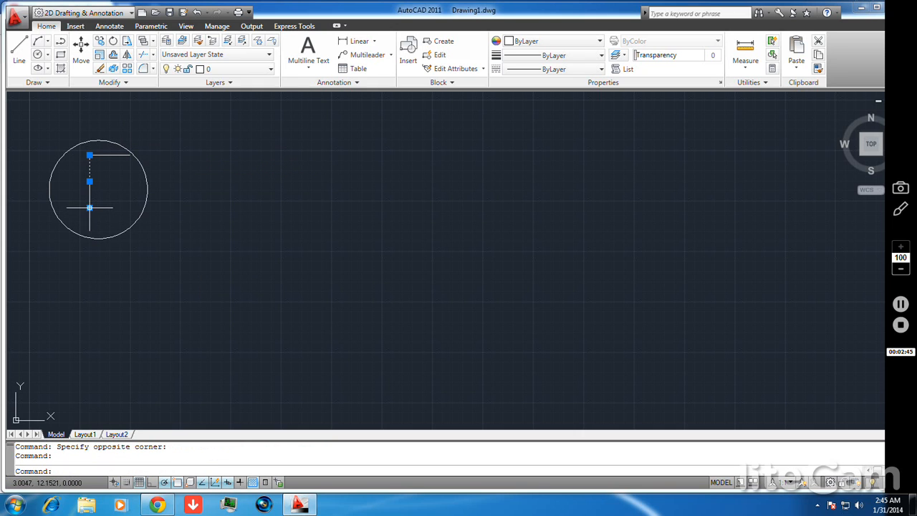
pyautogui.click(153, 69)
pyautogui.click(162, 92)
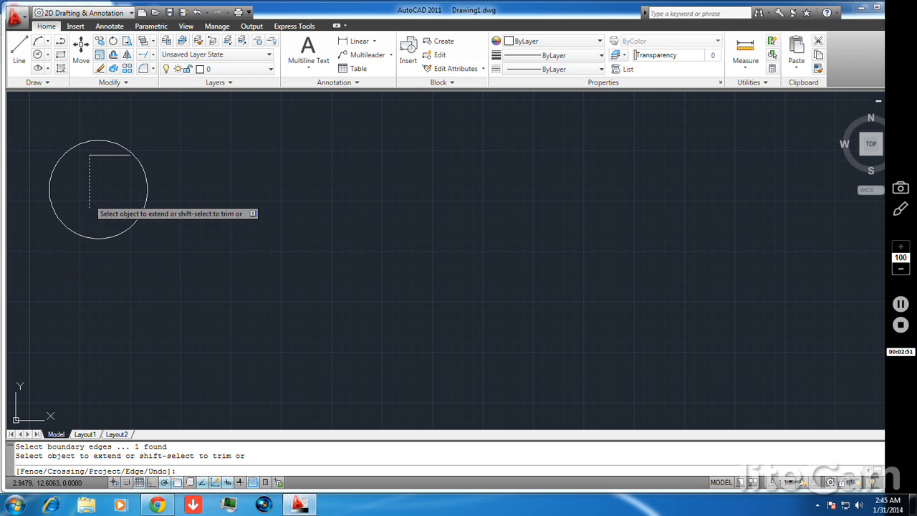
pyautogui.click(89, 203)
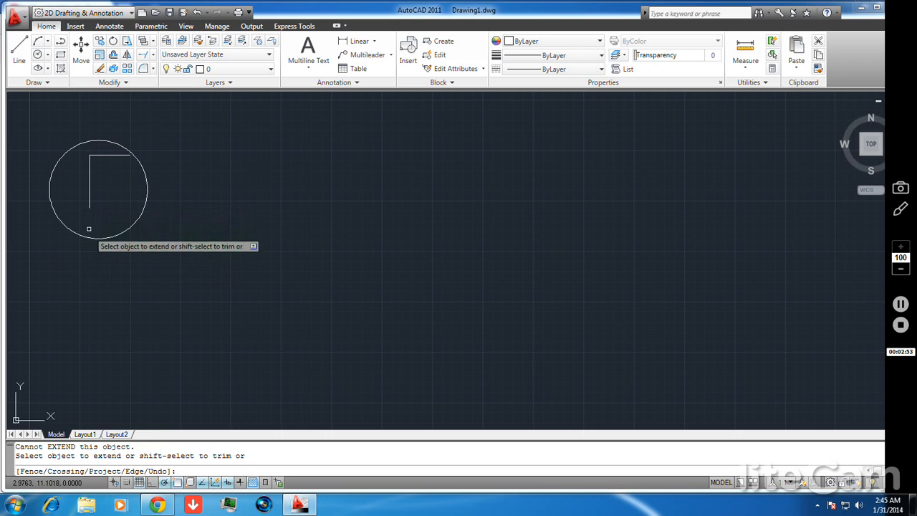
pyautogui.rightClick(89, 214)
pyautogui.click(91, 217)
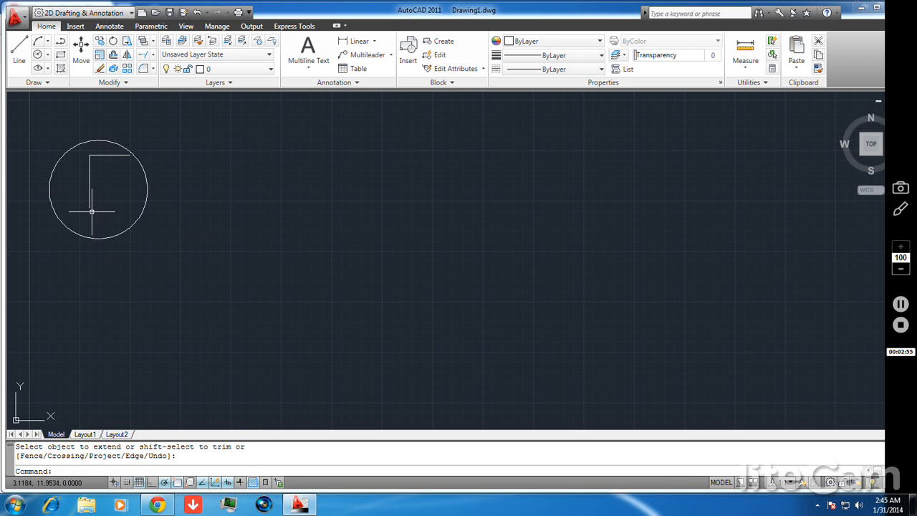
# - Try Extend again with both the vertical line and the circle chosen as boundary edges, and end the command
pyautogui.rightClick(91, 209)
pyautogui.click(95, 219)
pyautogui.click(90, 208)
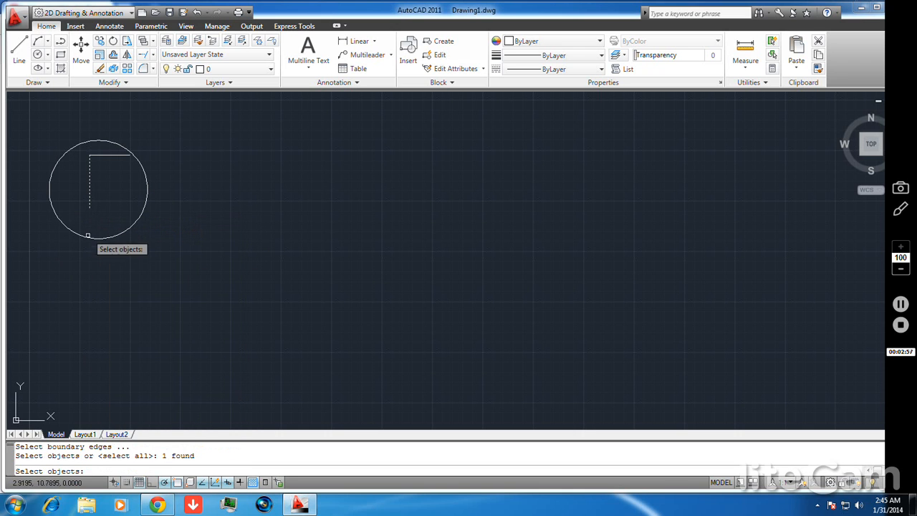
pyautogui.click(93, 237)
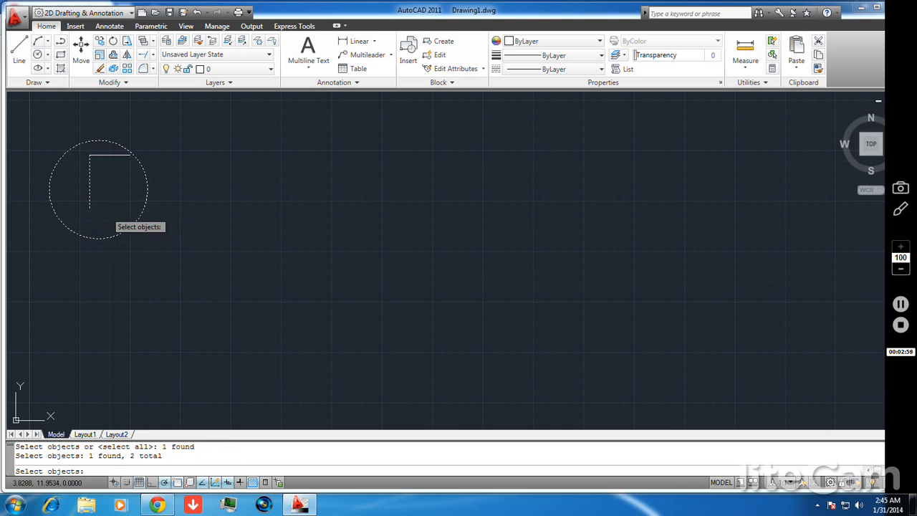
pyautogui.rightClick(106, 212)
pyautogui.rightClick(112, 224)
pyautogui.click(138, 228)
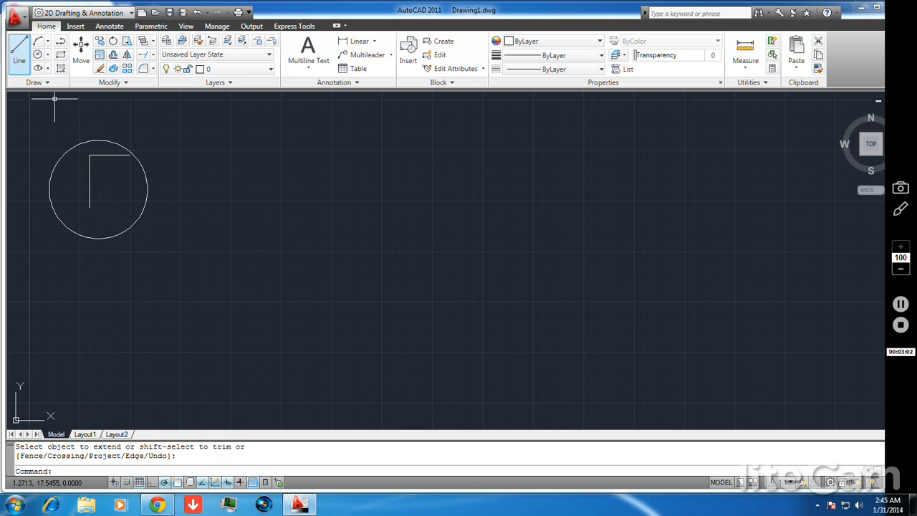
# - Erase the short vertical line inside the circle
pyautogui.click(89, 179)
pyautogui.click(89, 180)
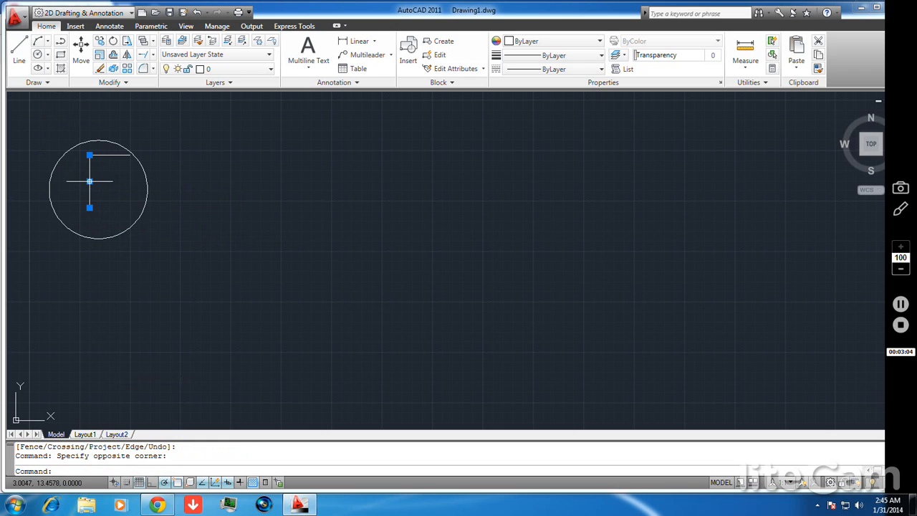
pyautogui.click(99, 69)
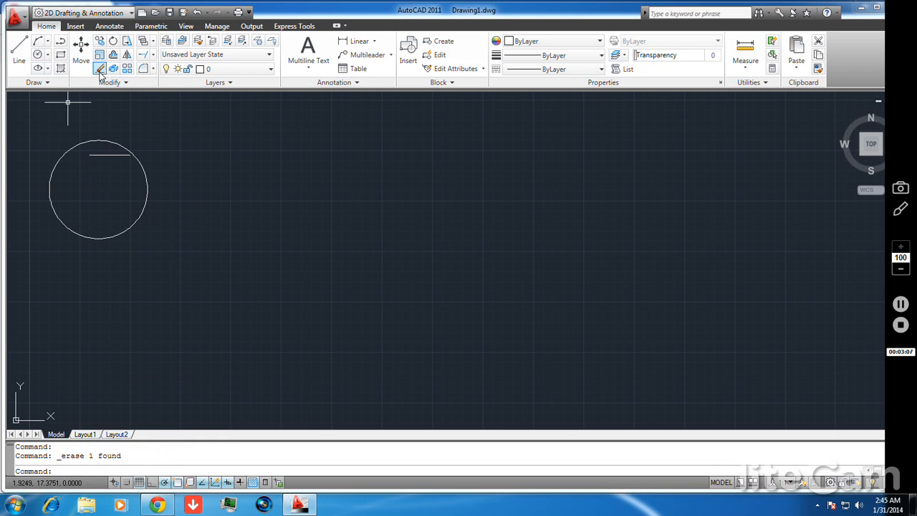
# - Draw a vertical line about 4.1 units long from the horizontal line's left end down to the circle
pyautogui.click(18, 50)
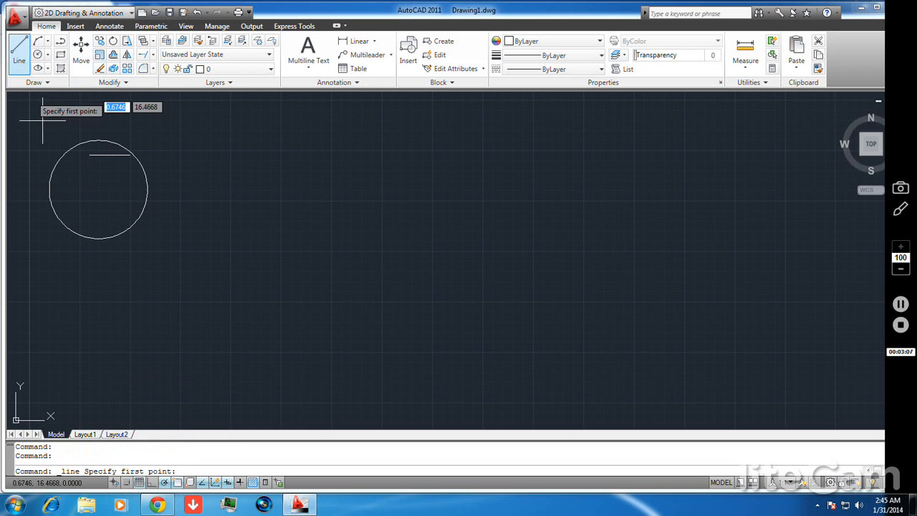
pyautogui.click(89, 155)
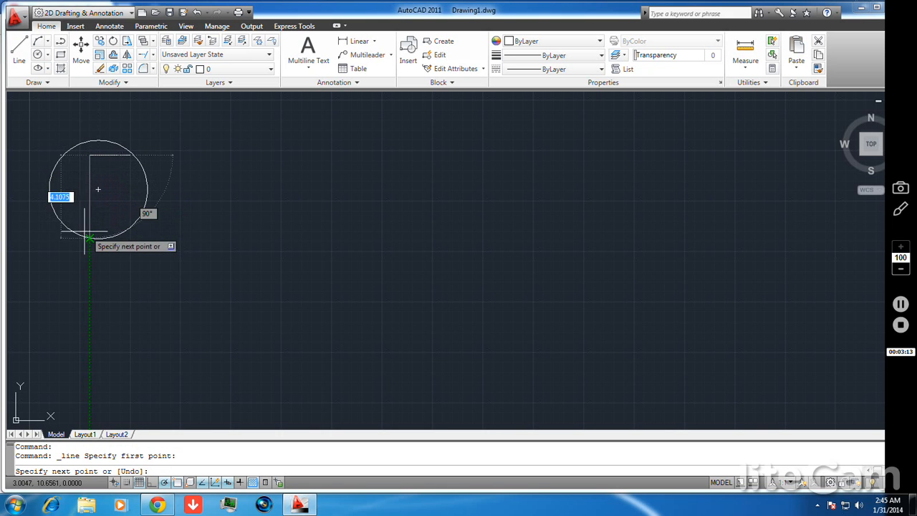
pyautogui.click(89, 237)
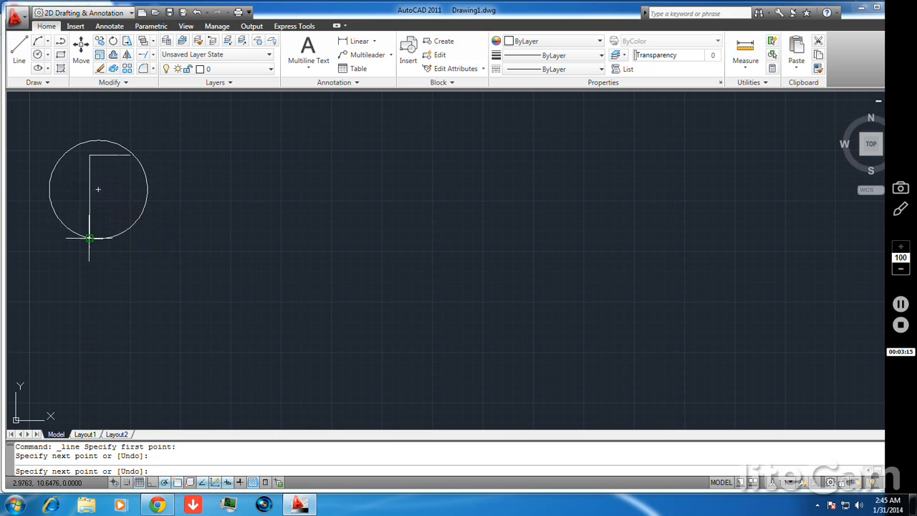
pyautogui.rightClick(206, 231)
pyautogui.click(210, 235)
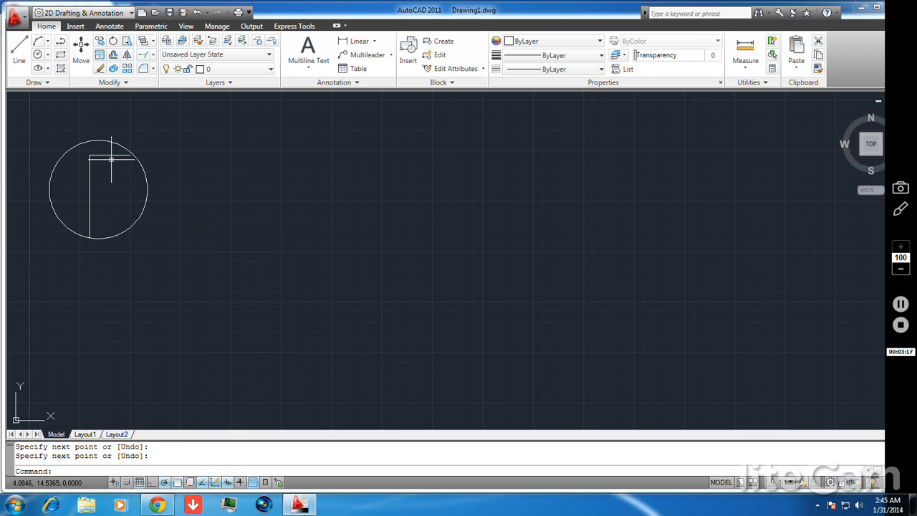
# - Erase the horizontal line inside the circle
pyautogui.click(113, 155)
pyautogui.click(96, 142)
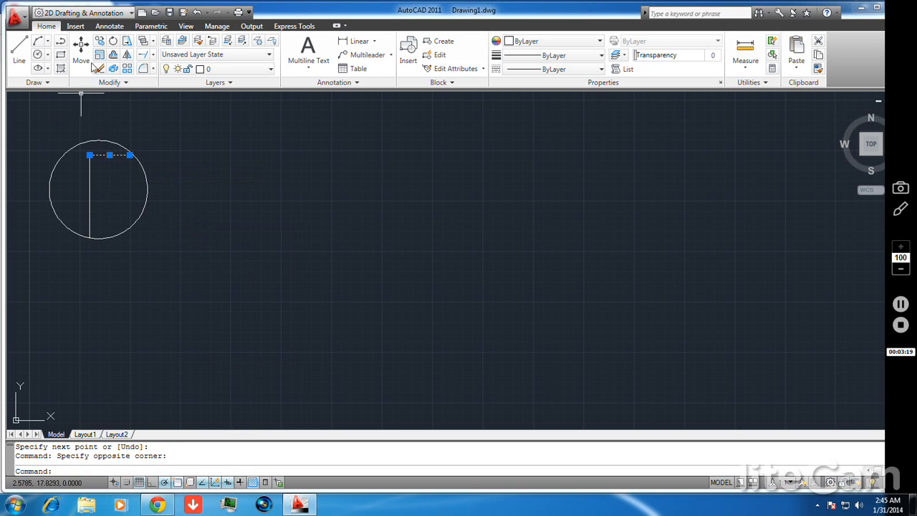
pyautogui.press('Delete')
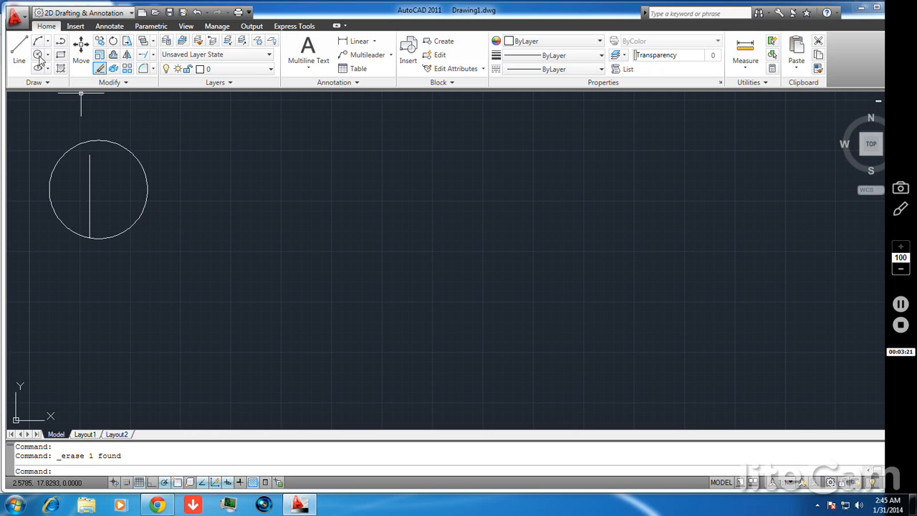
# - Draw a horizontal line about 2.2 units long from the vertical line's upper end right to the circle
pyautogui.click(19, 51)
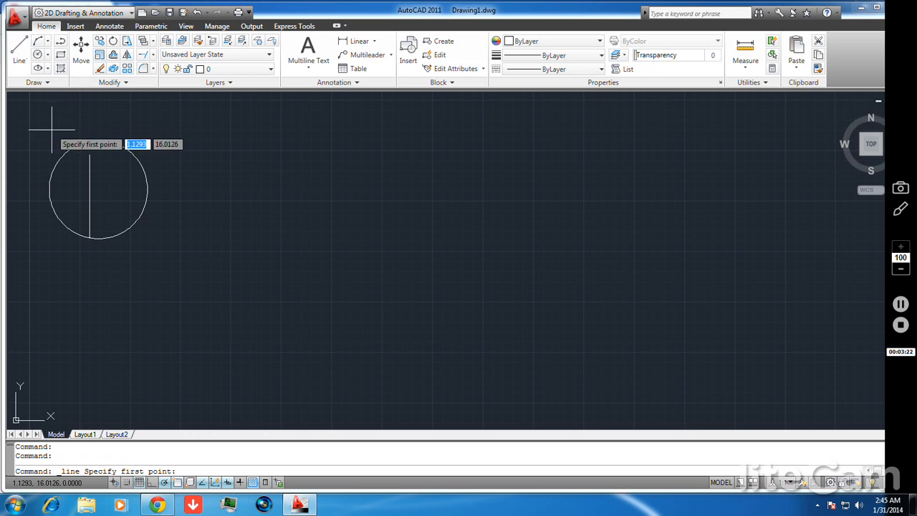
pyautogui.click(89, 155)
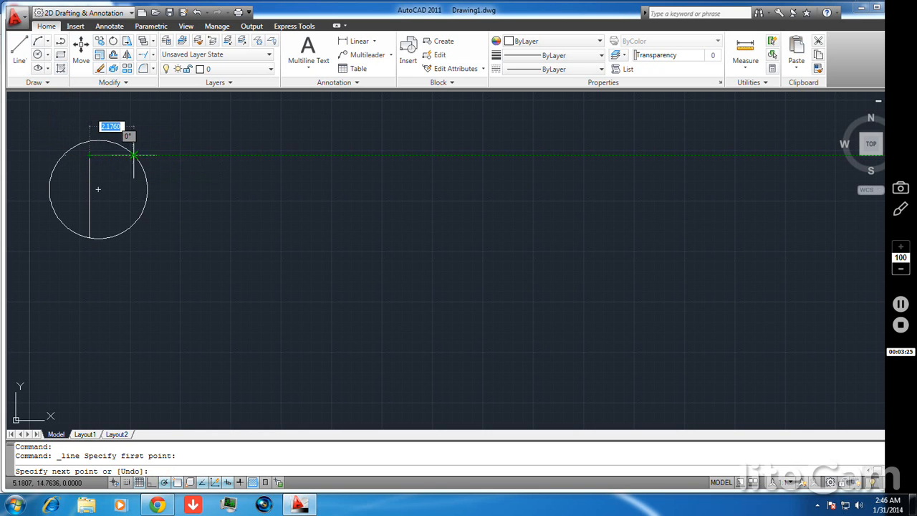
pyautogui.click(133, 154)
pyautogui.rightClick(171, 155)
pyautogui.click(190, 162)
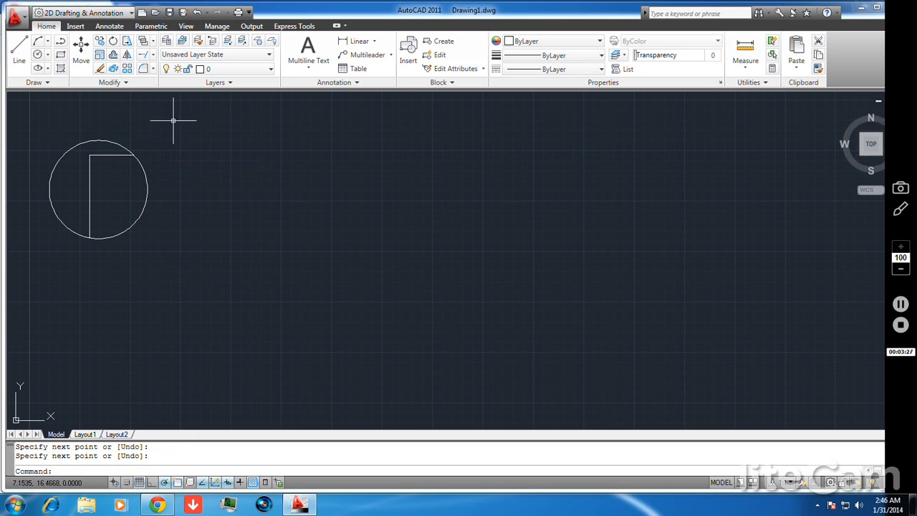
pyautogui.rightClick(164, 129)
pyautogui.click(136, 127)
pyautogui.click(136, 126)
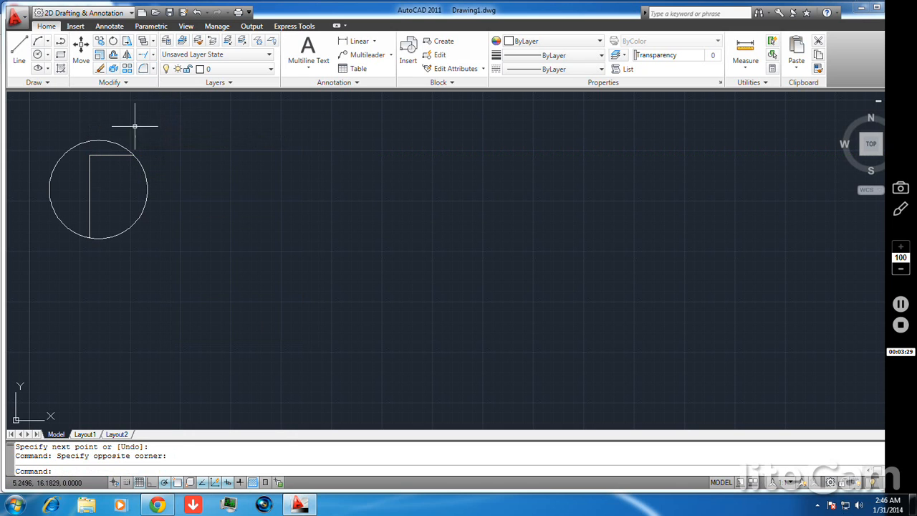
# - Trim away the circle's arc outside the vertical and horizontal lines, leaving a closed D shape
pyautogui.click(153, 55)
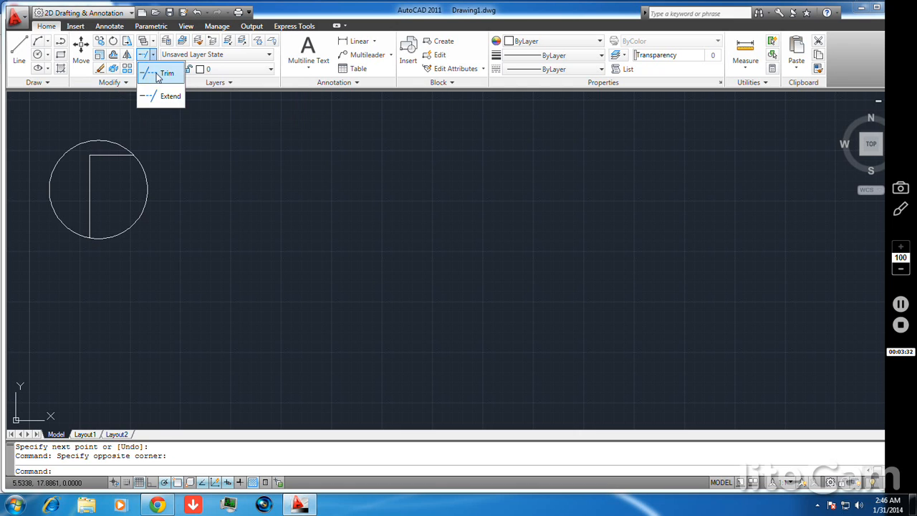
pyautogui.click(156, 67)
pyautogui.press('Return')
pyautogui.click(108, 141)
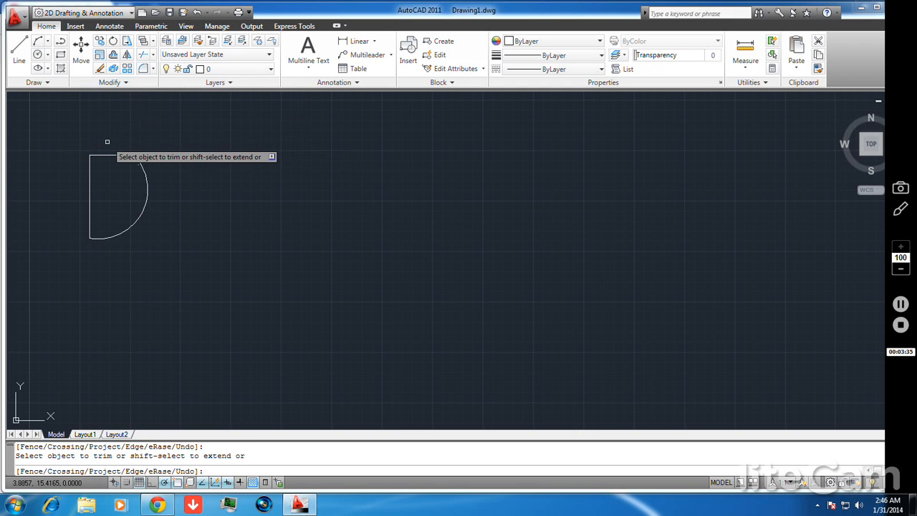
pyautogui.rightClick(179, 136)
pyautogui.click(192, 144)
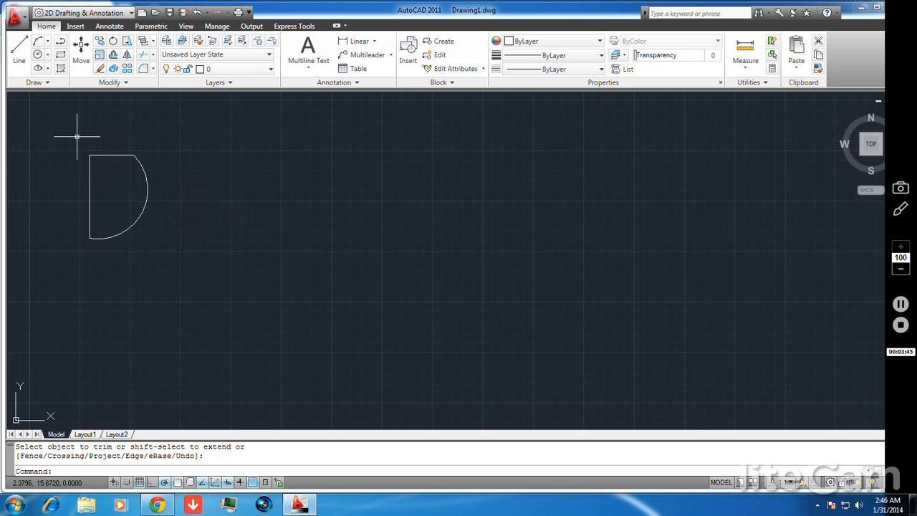
pyautogui.moveTo(77, 136); pyautogui.dragTo(198, 266)
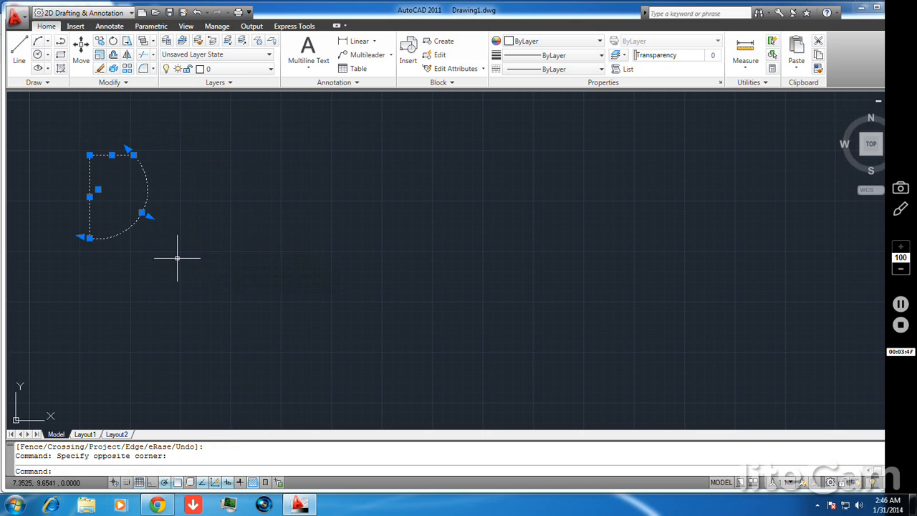
pyautogui.rightClick(178, 259)
pyautogui.click(216, 266)
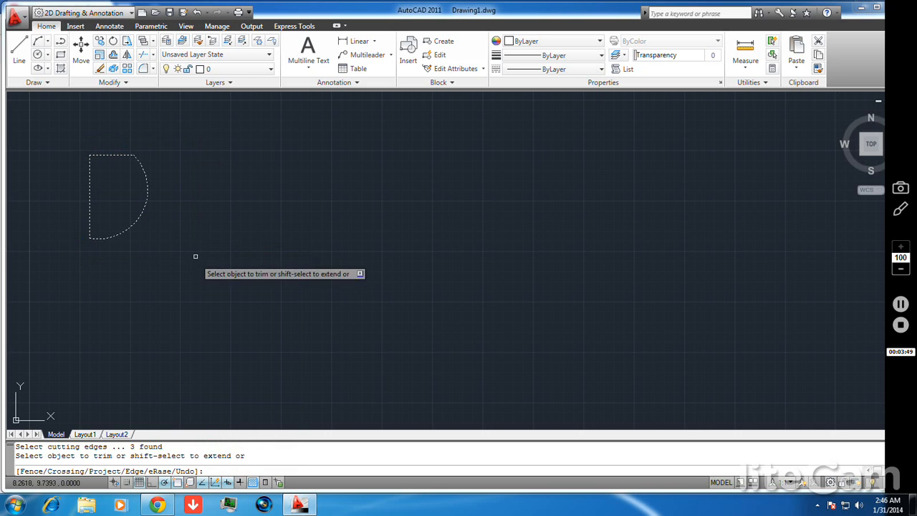
pyautogui.click(195, 257)
pyautogui.click(199, 256)
pyautogui.click(204, 264)
pyautogui.click(188, 264)
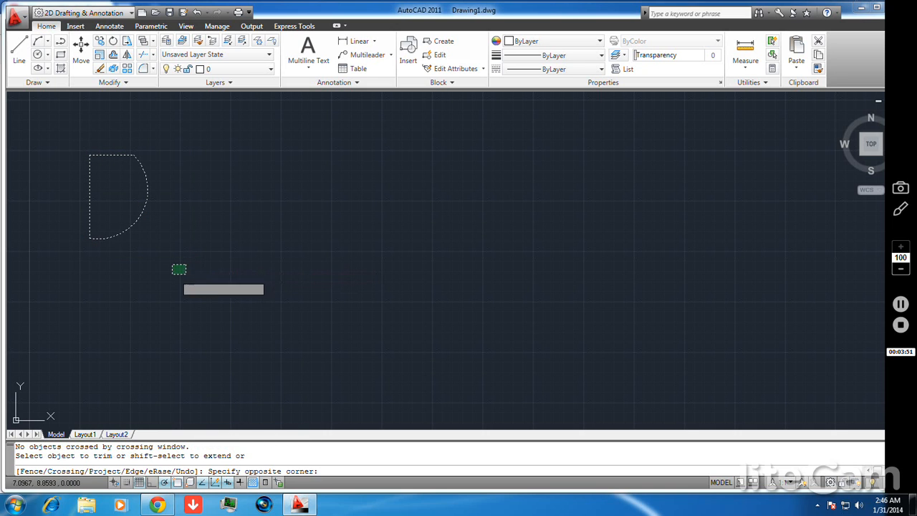
pyautogui.click(138, 272)
pyautogui.press('Escape')
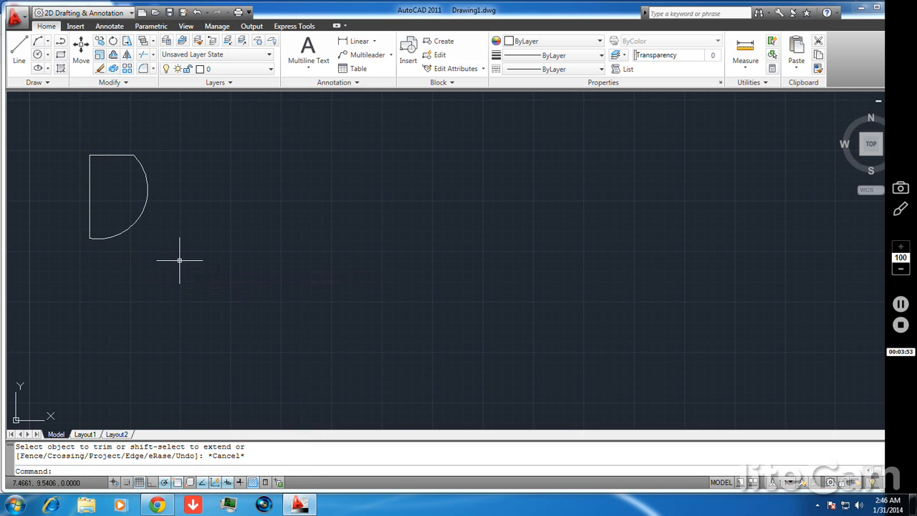
pyautogui.click(317, 183)
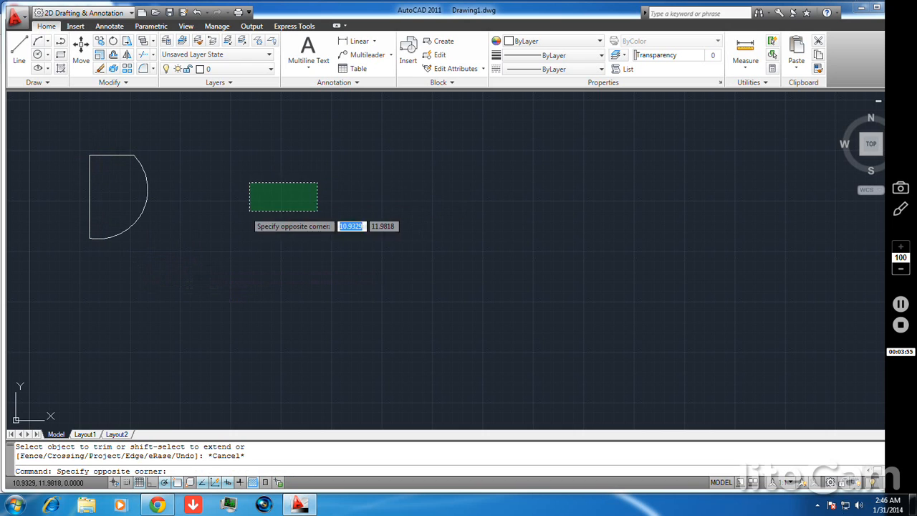
pyautogui.press('Escape')
pyautogui.click(18, 50)
pyautogui.click(291, 224)
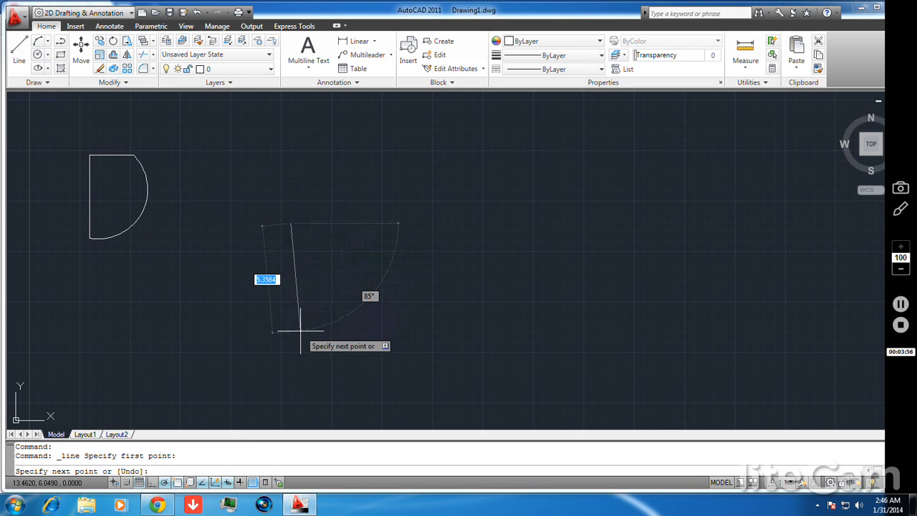
pyautogui.press('Escape')
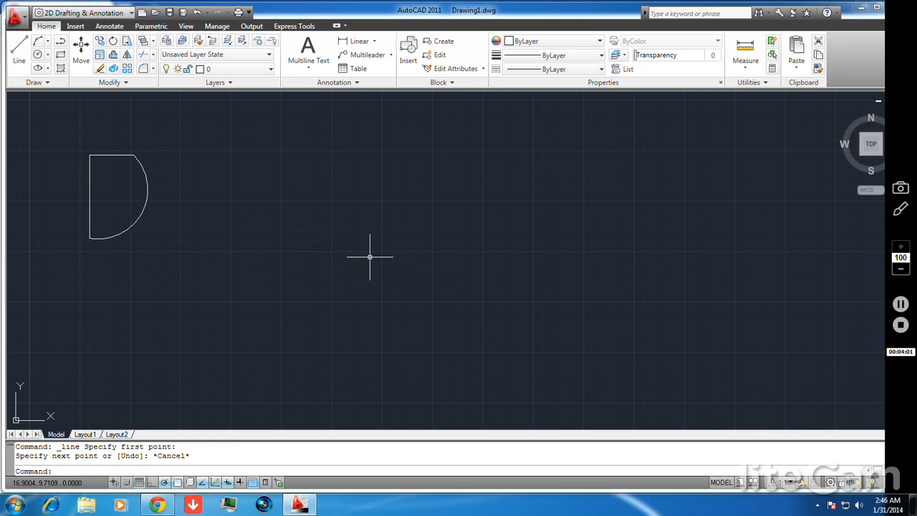
# - Replace the upper horizontal line with a sloping line about 3.1 units long from the vertical line's upper end to the arc
pyautogui.click(101, 155)
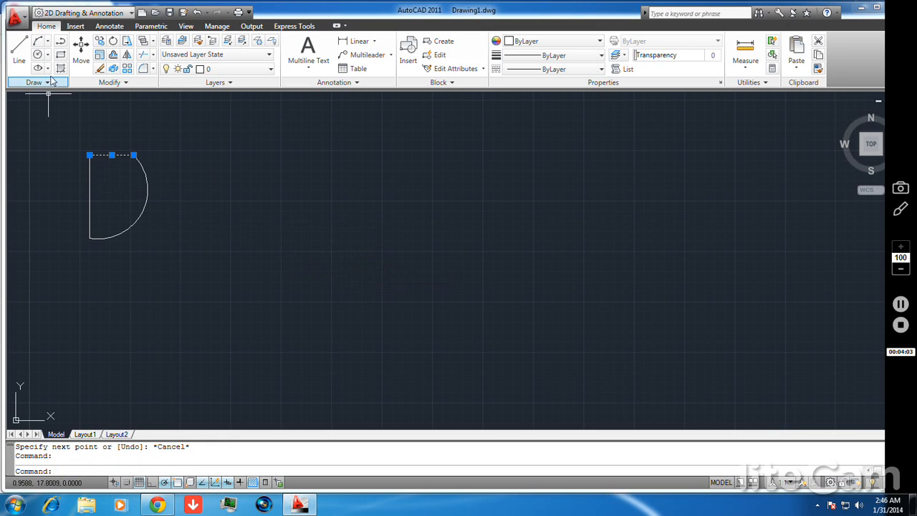
pyautogui.click(100, 68)
pyautogui.click(19, 60)
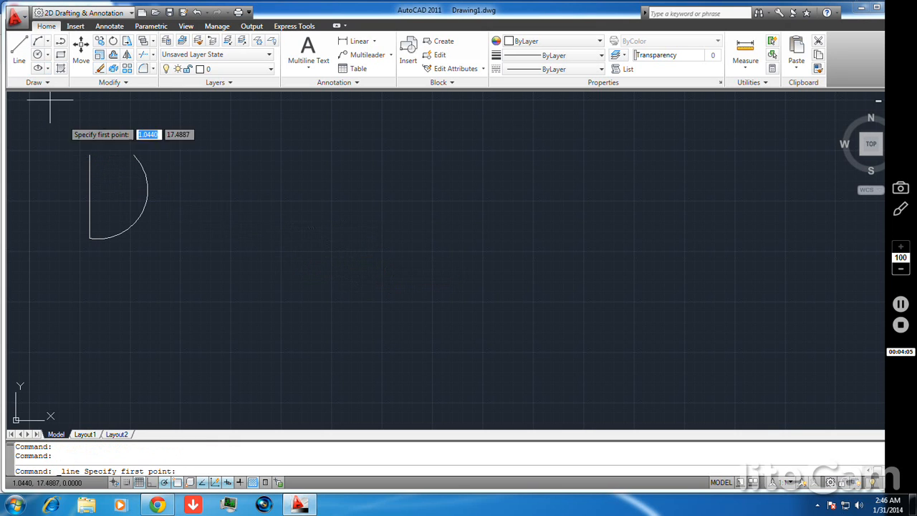
pyautogui.click(90, 155)
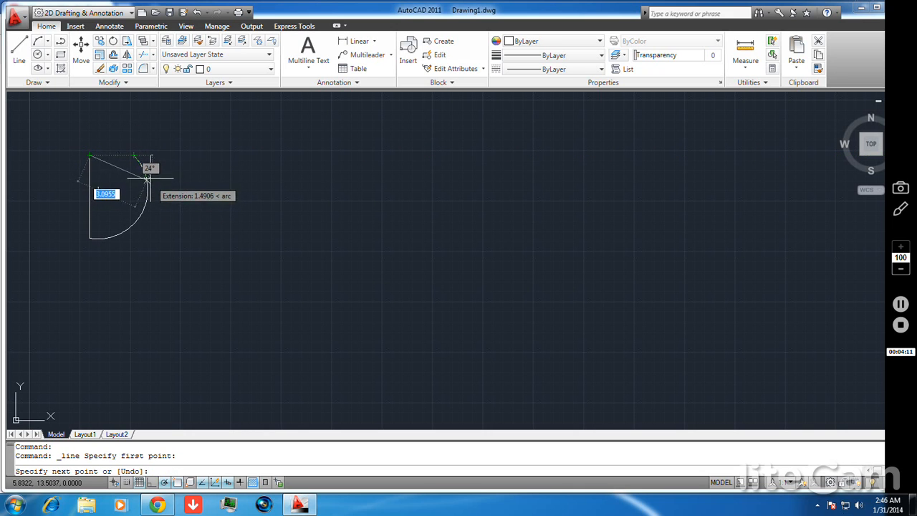
pyautogui.click(147, 177)
pyautogui.rightClick(202, 176)
pyautogui.click(222, 188)
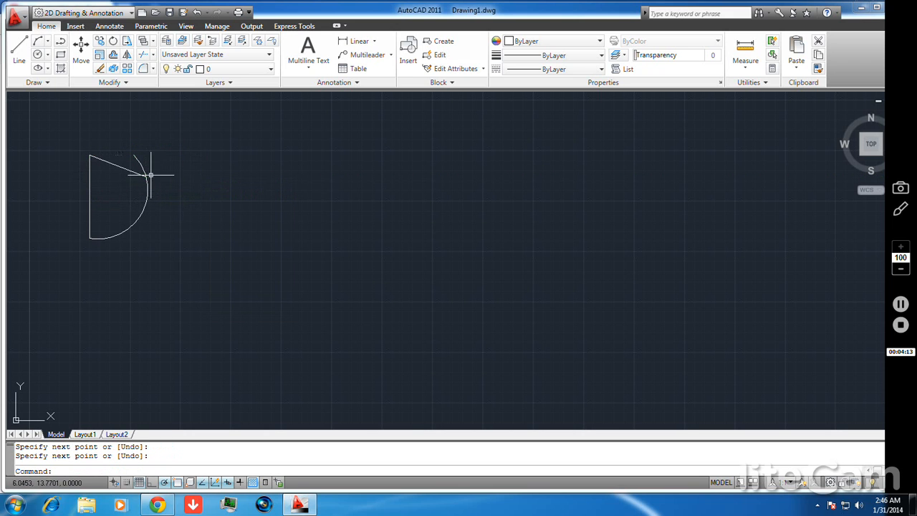
pyautogui.click(140, 161)
pyautogui.click(221, 141)
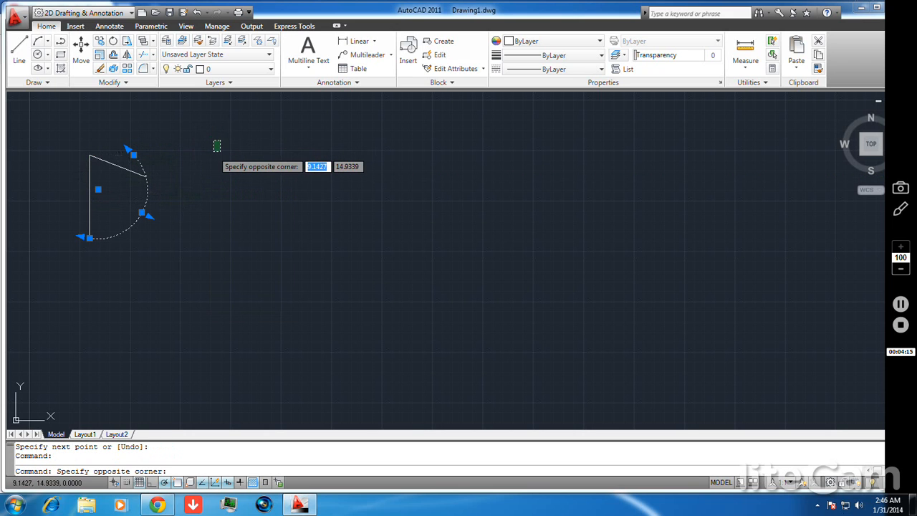
pyautogui.press('Escape')
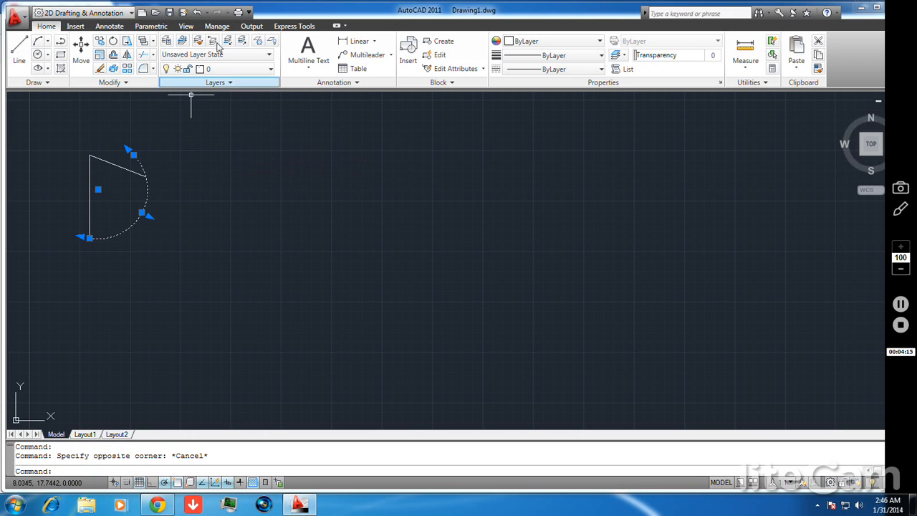
pyautogui.click(146, 56)
pyautogui.press('Escape')
pyautogui.press('Escape')
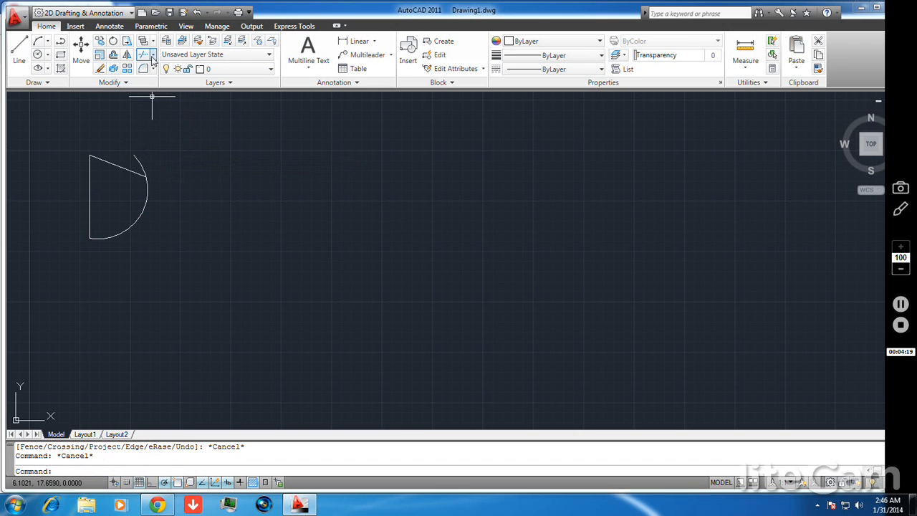
# - Trim off the short piece of arc extending above the sloping line
pyautogui.press('Return')
pyautogui.press('Return')
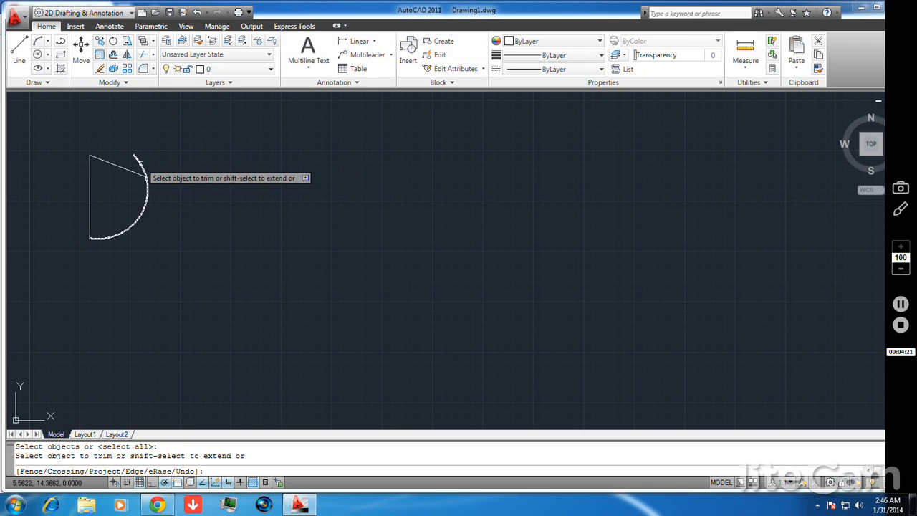
pyautogui.click(146, 165)
pyautogui.rightClick(164, 160)
pyautogui.click(180, 167)
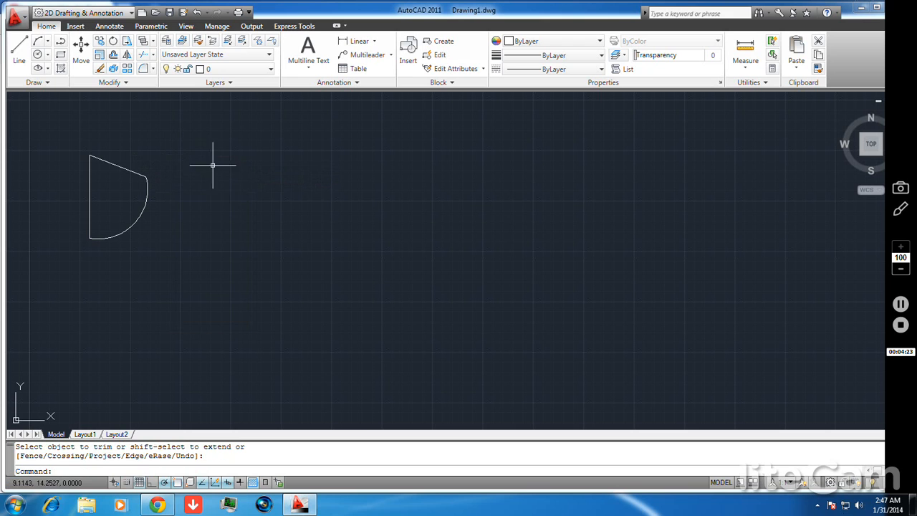
# - Erase the whole trimmed shape, including both lines and the arc
pyautogui.click(90, 124)
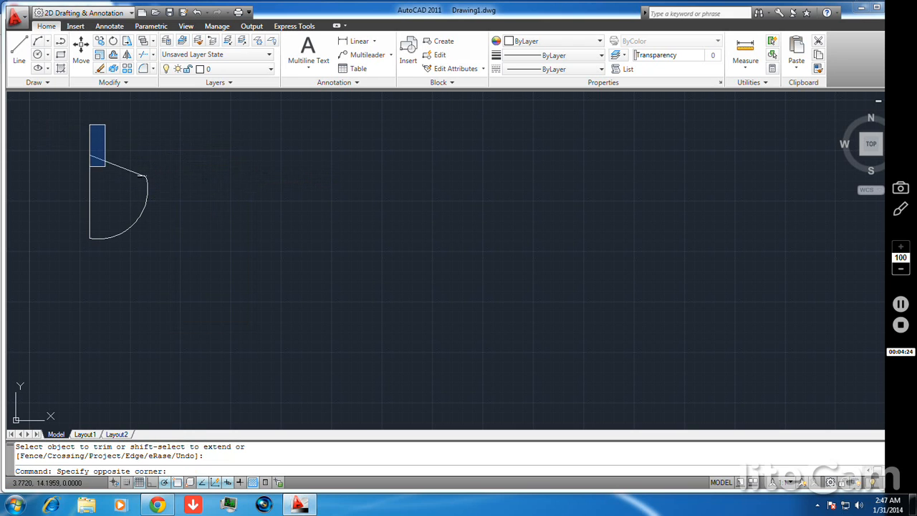
pyautogui.click(150, 262)
pyautogui.press('Delete')
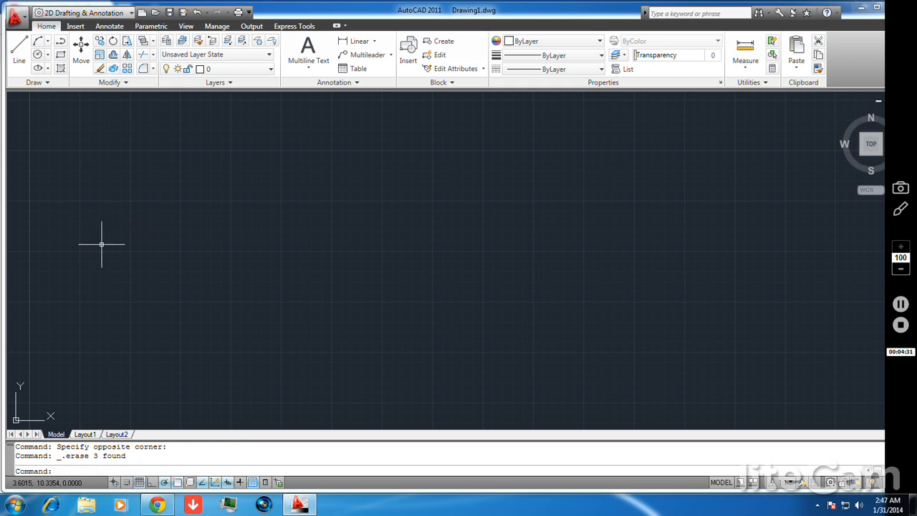
# - Draw a small horizontal rectangle in the upper-left part of the empty drawing area
pyautogui.click(60, 54)
pyautogui.click(118, 166)
pyautogui.click(183, 202)
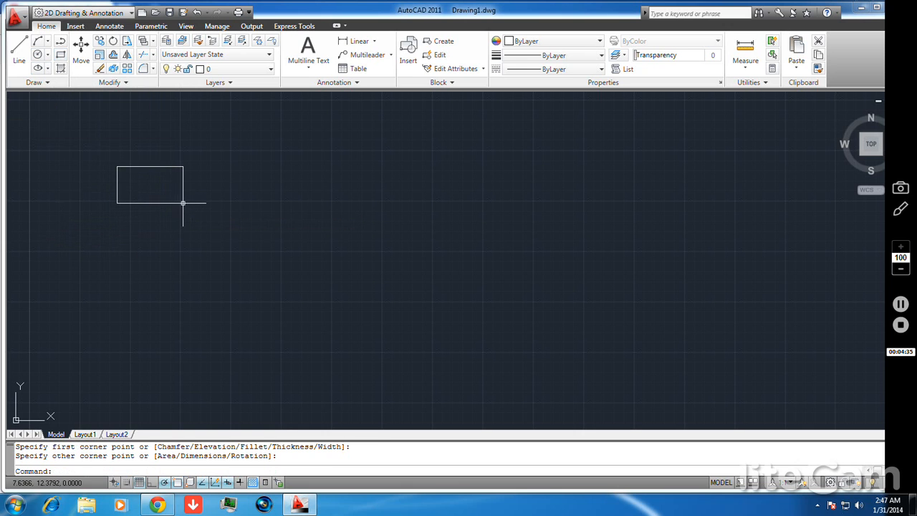
# - Draw a taller upright rectangle to the lower right of the small rectangle
pyautogui.click(237, 259)
pyautogui.click(303, 348)
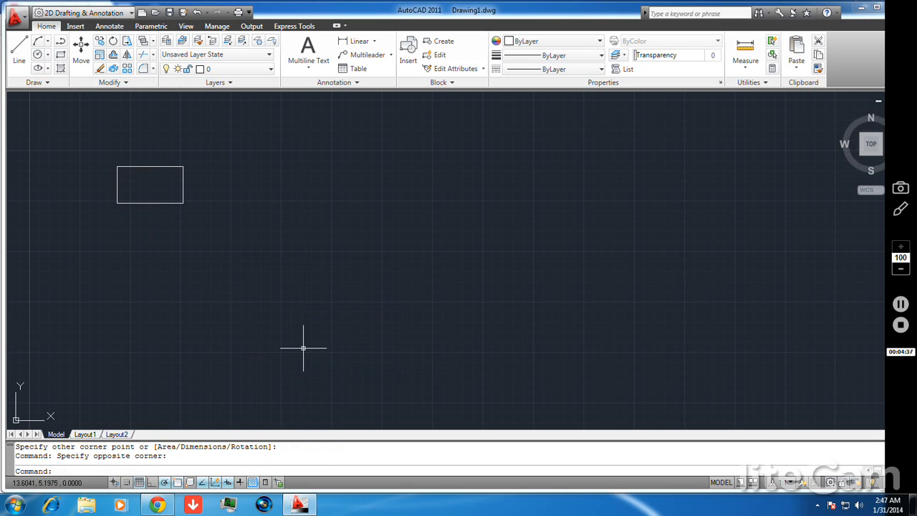
pyautogui.rightClick(271, 127)
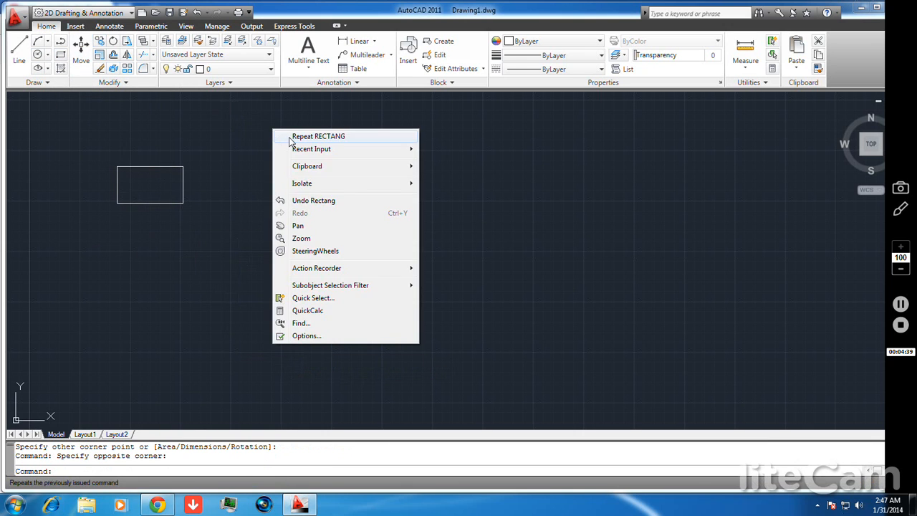
pyautogui.click(290, 137)
pyautogui.click(239, 190)
pyautogui.click(305, 290)
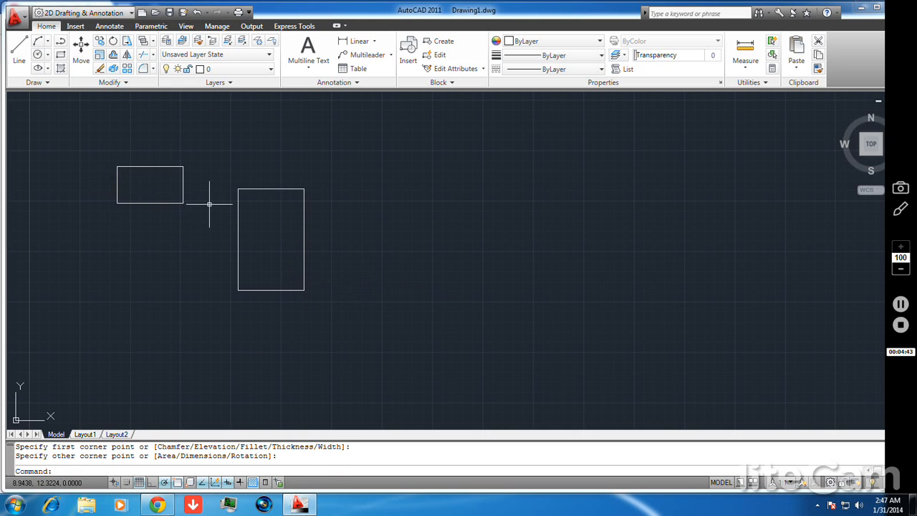
# - Draw a slightly smaller rectangle inside the upright one, leaving a narrow gap on all sides
pyautogui.rightClick(258, 215)
pyautogui.click(271, 226)
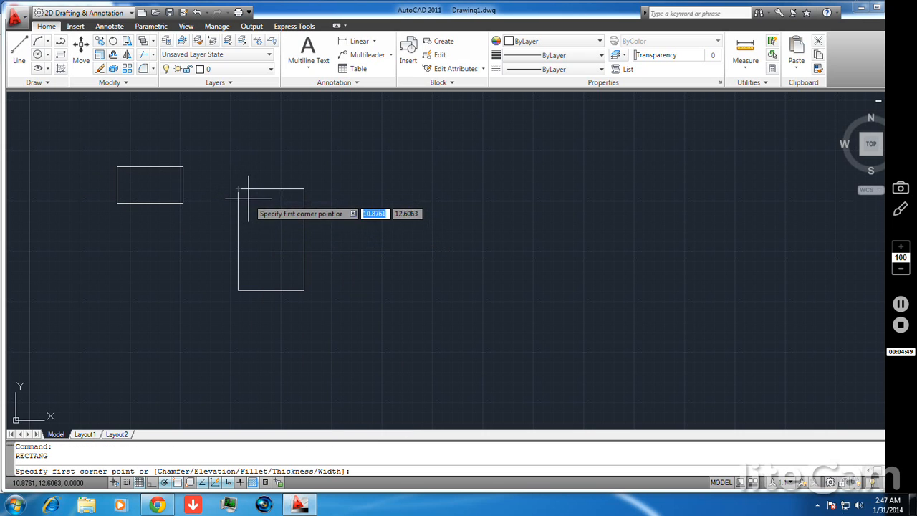
pyautogui.click(248, 198)
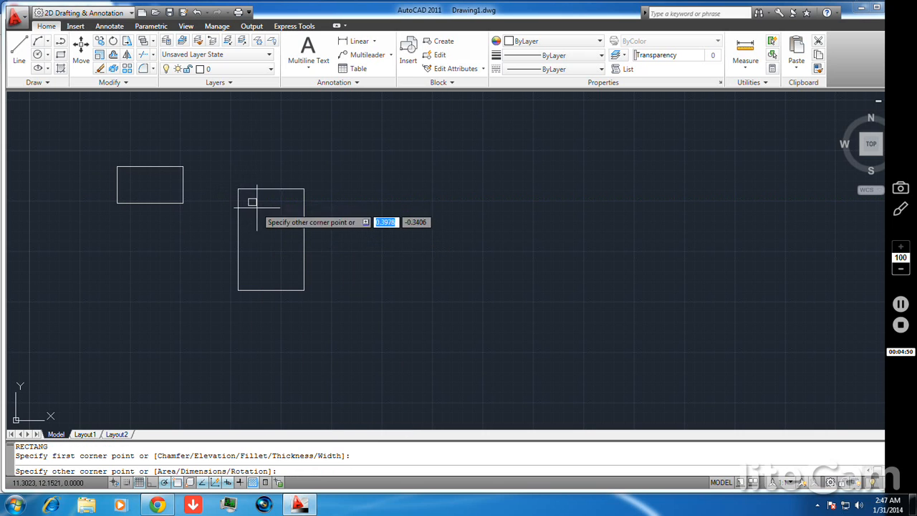
pyautogui.click(296, 282)
pyautogui.rightClick(368, 271)
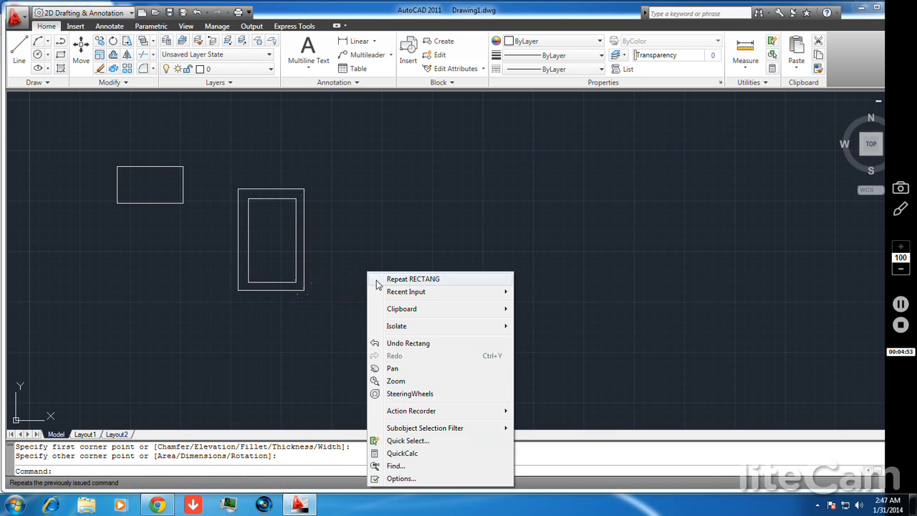
pyautogui.click(379, 281)
pyautogui.click(371, 282)
pyautogui.press('Escape')
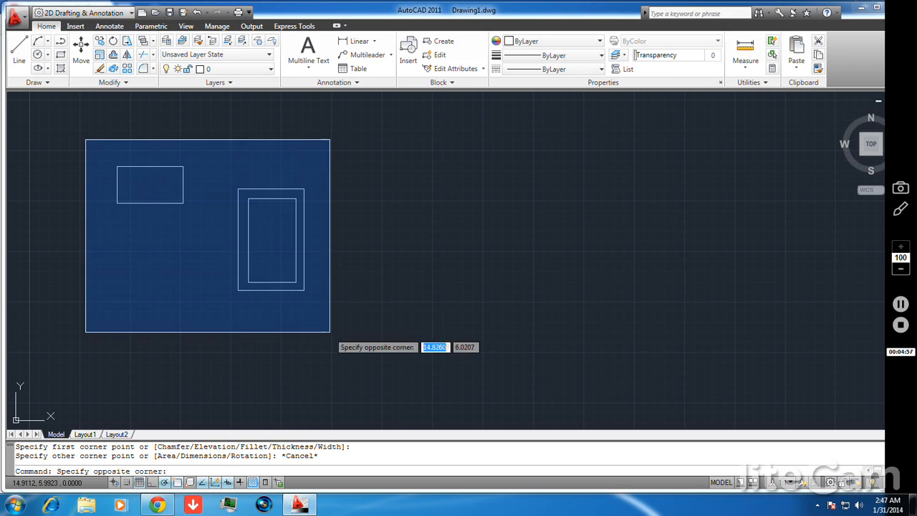
# - Erase all three rectangles together
pyautogui.click(336, 331)
pyautogui.press('Delete')
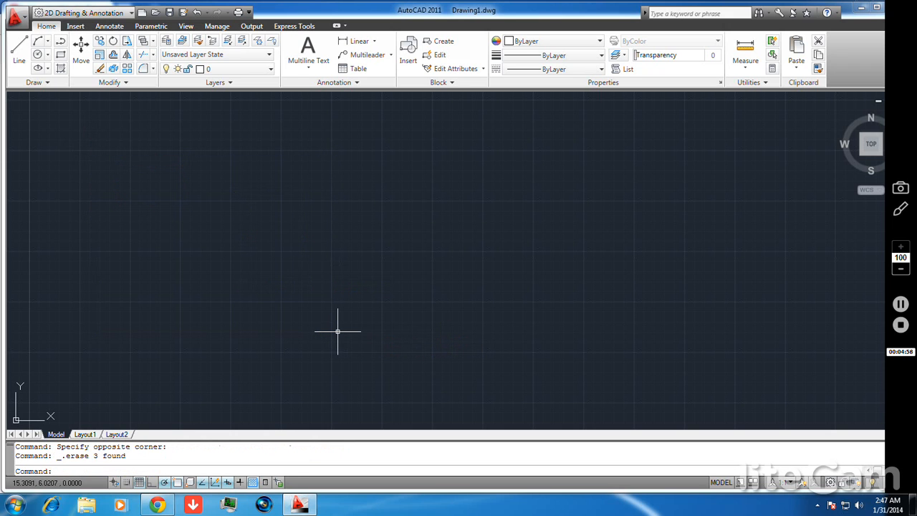
# - Draw a large rectangle spanning most of the drawing area
pyautogui.click(61, 56)
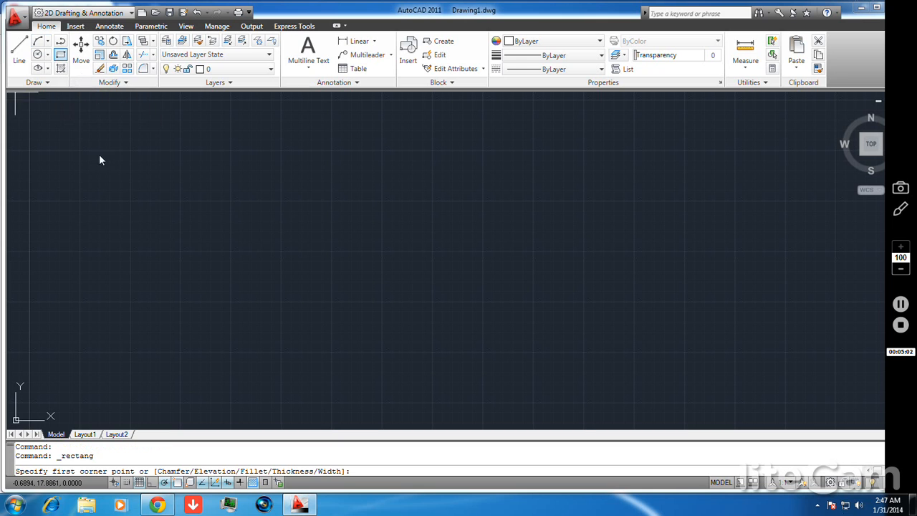
pyautogui.click(180, 151)
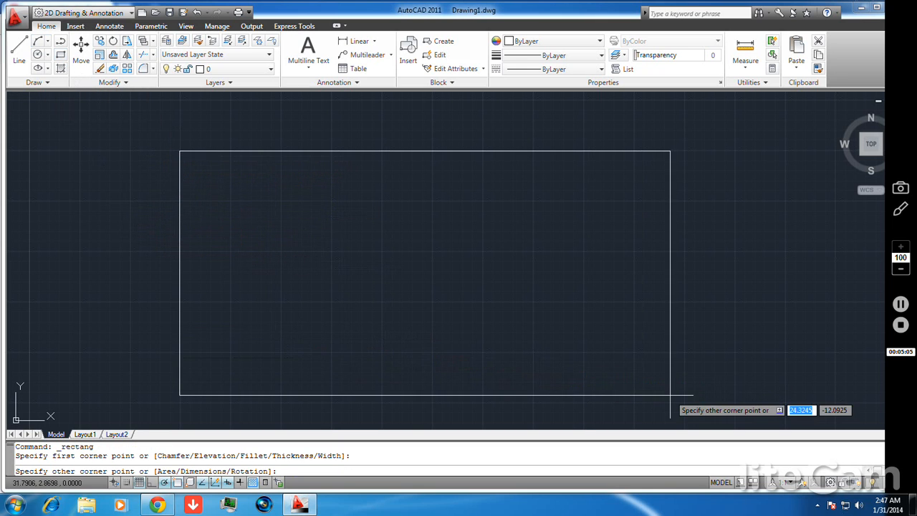
pyautogui.click(707, 391)
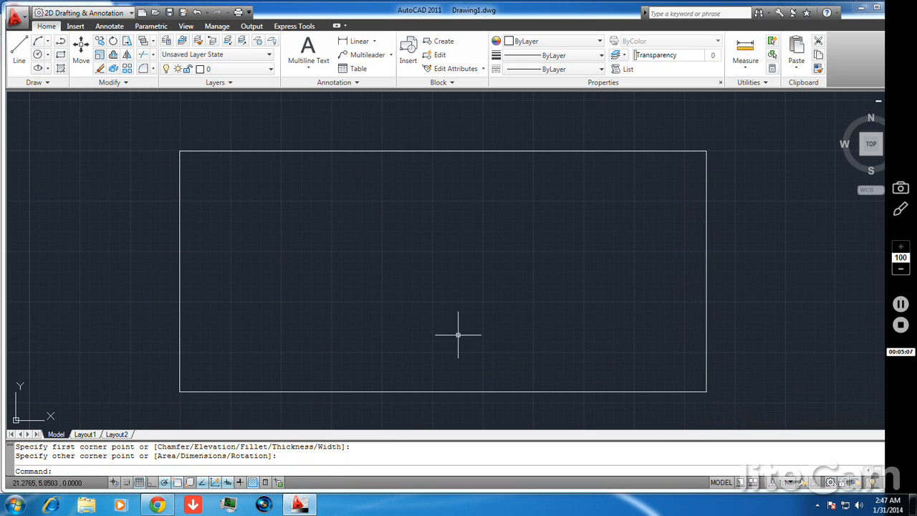
# - Draw a slightly smaller rectangle inside the large one, leaving a narrow, even gap on all sides
pyautogui.click(60, 55)
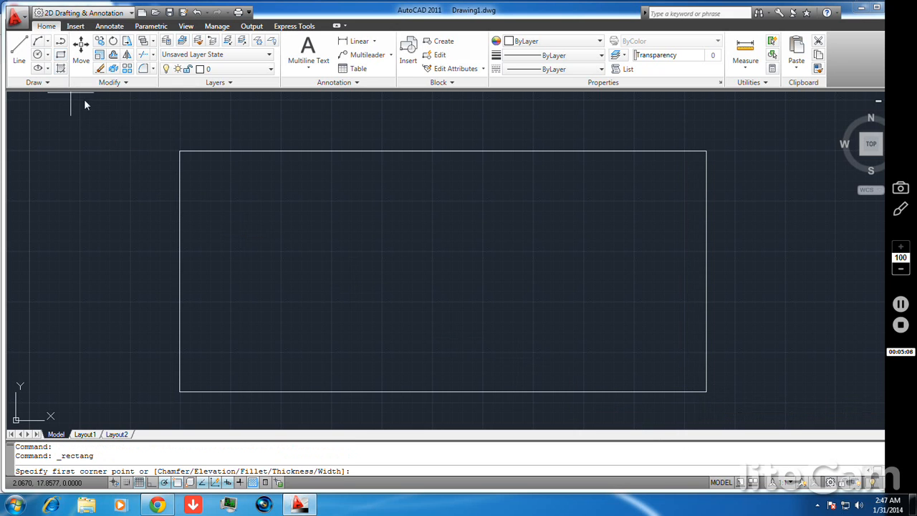
pyautogui.click(189, 160)
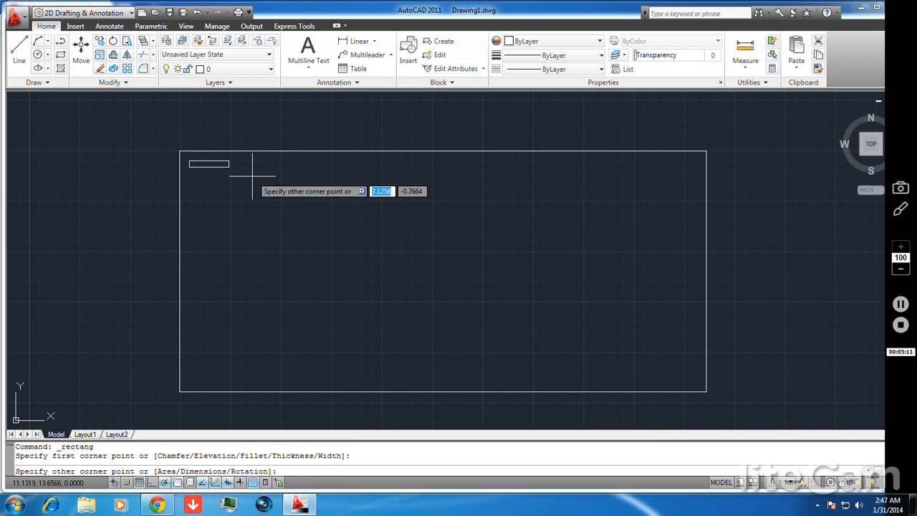
pyautogui.click(699, 382)
pyautogui.rightClick(744, 353)
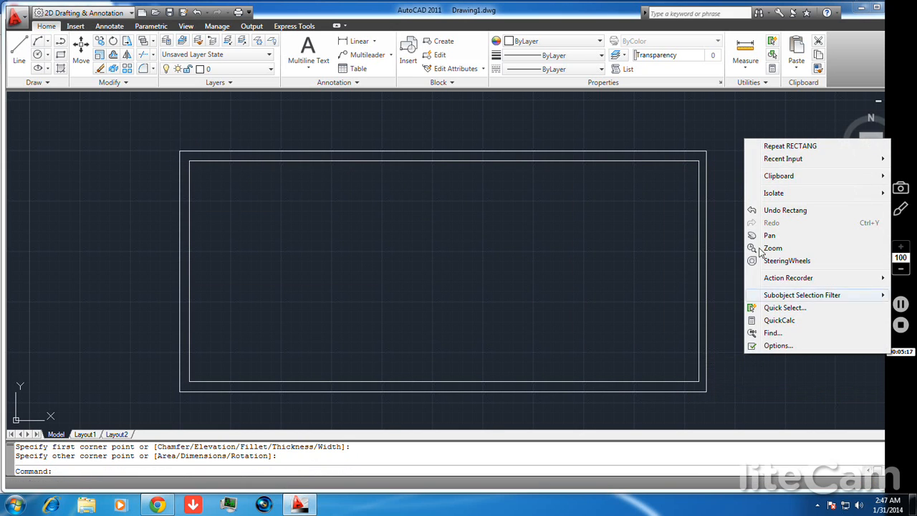
pyautogui.click(730, 172)
pyautogui.click(737, 231)
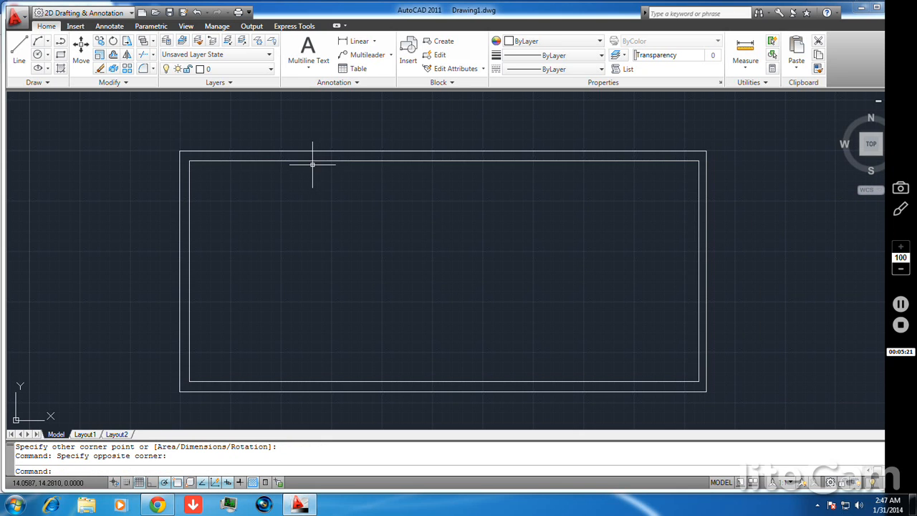
# - Draw a vertical line from the inner rectangle's upper edge to its lower edge, about four-fifths of the way across from its left side
pyautogui.click(19, 52)
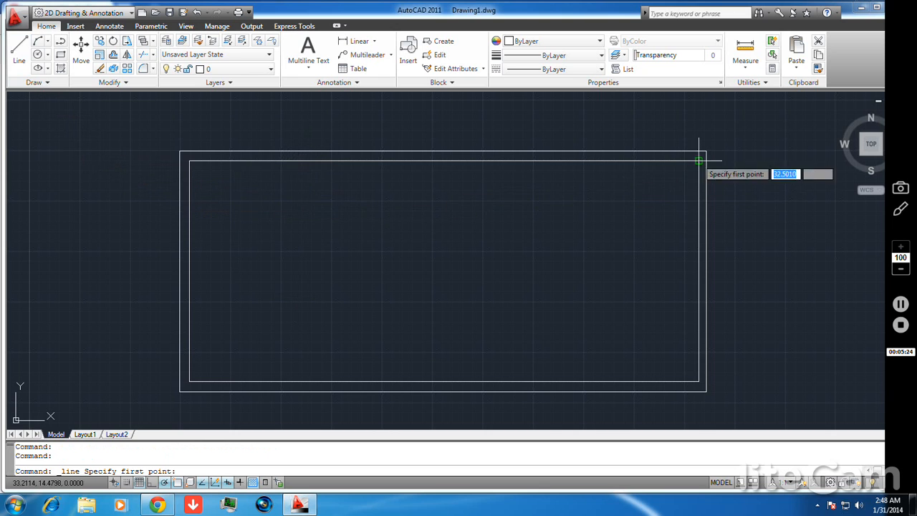
pyautogui.click(592, 161)
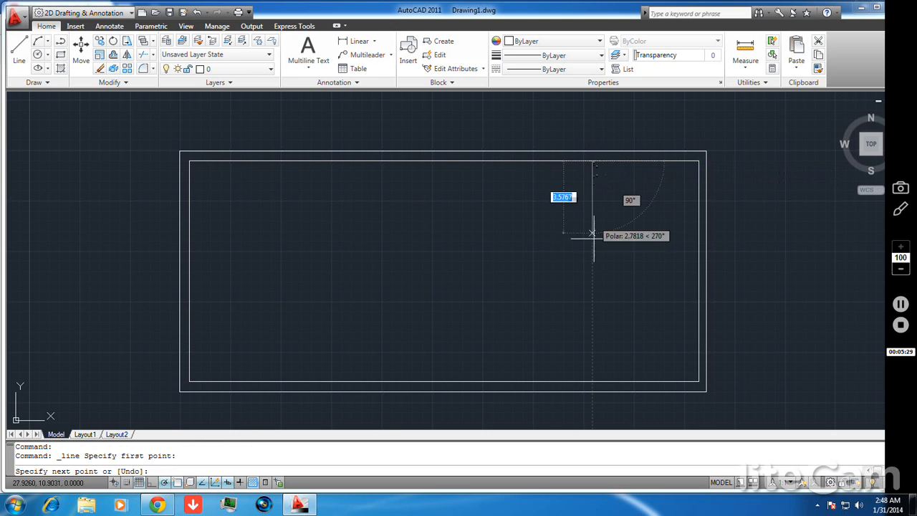
pyautogui.click(592, 381)
pyautogui.rightClick(480, 288)
pyautogui.click(502, 293)
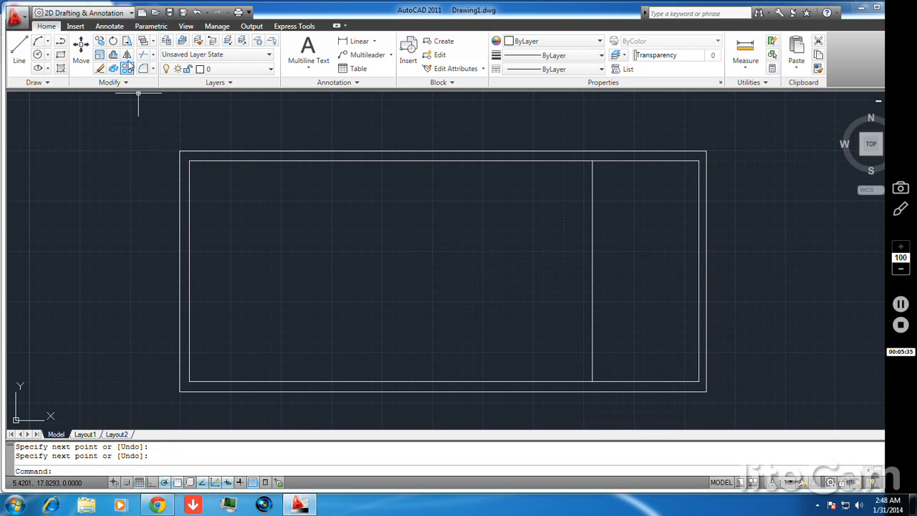
# - Offset the vertical partition line by 1 unit toward the left
pyautogui.click(114, 58)
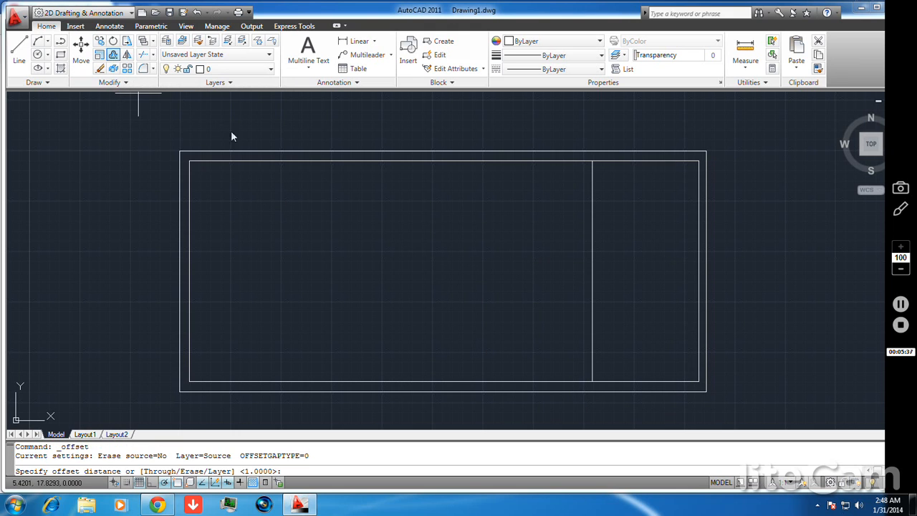
pyautogui.write('1')
pyautogui.rightClick(553, 250)
pyautogui.click(570, 254)
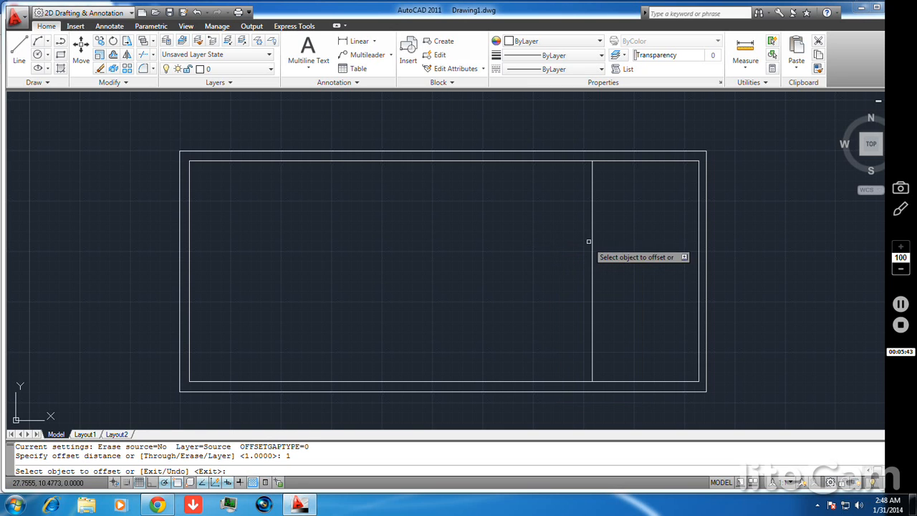
pyautogui.click(592, 241)
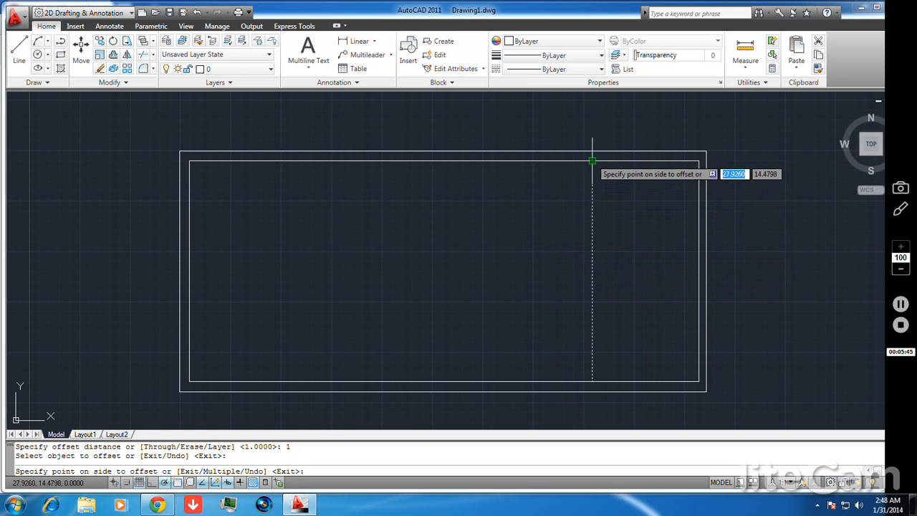
pyautogui.click(579, 190)
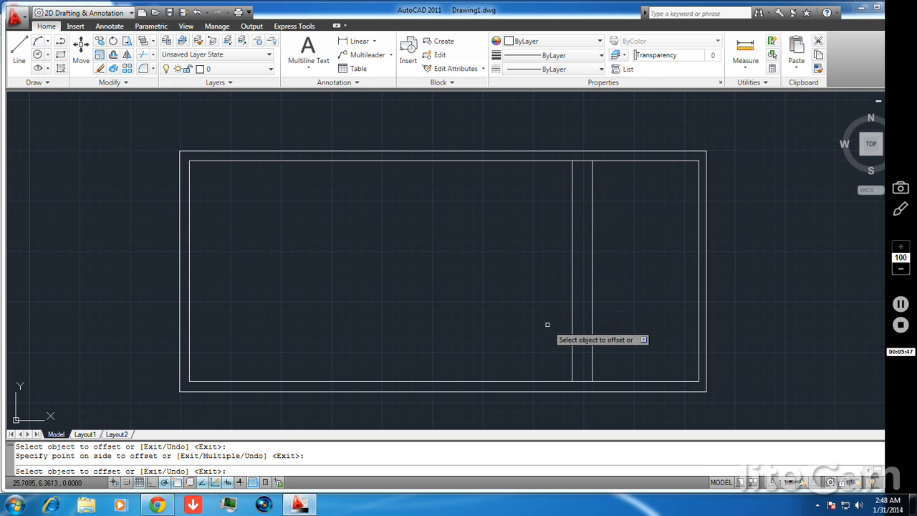
# - Leave the Offset command and erase the offset copy of the vertical partition line
pyautogui.click(574, 303)
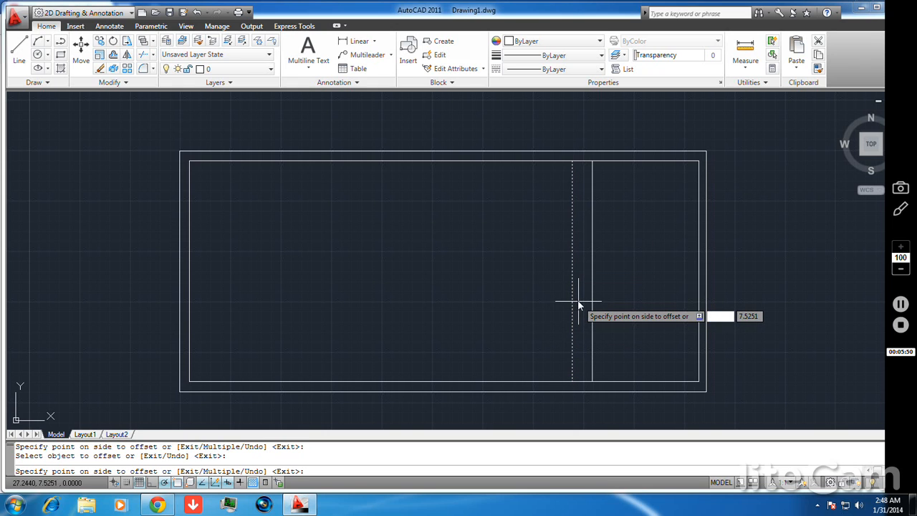
pyautogui.press('Escape')
pyautogui.click(574, 299)
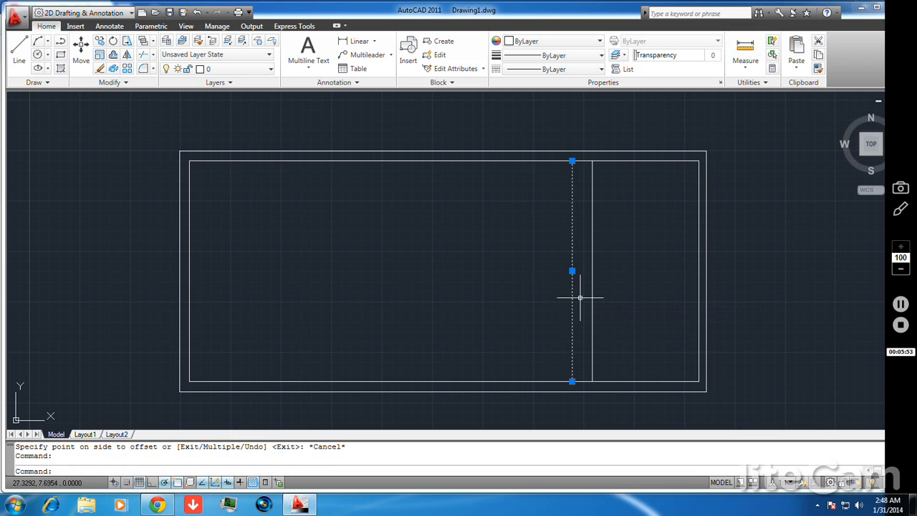
pyautogui.press('Delete')
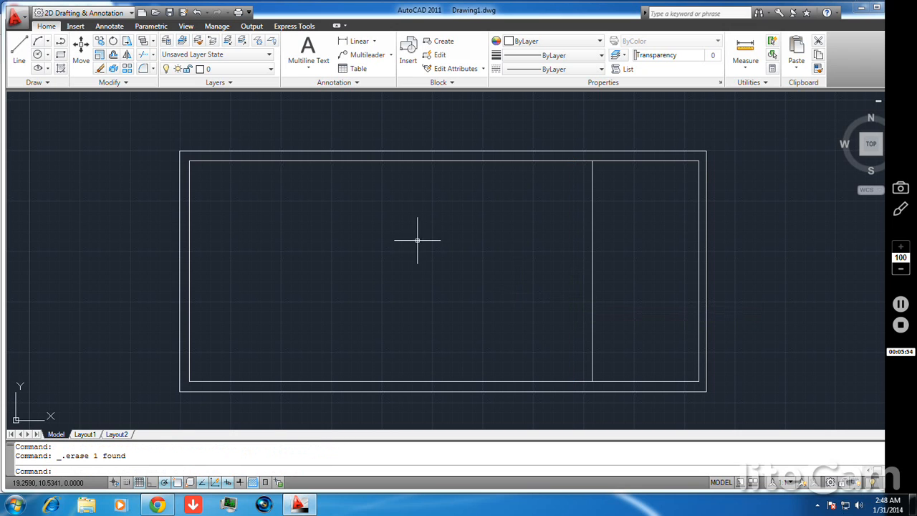
# - Offset the vertical partition line by 0.3 toward the left to form a thin double wall
pyautogui.click(113, 58)
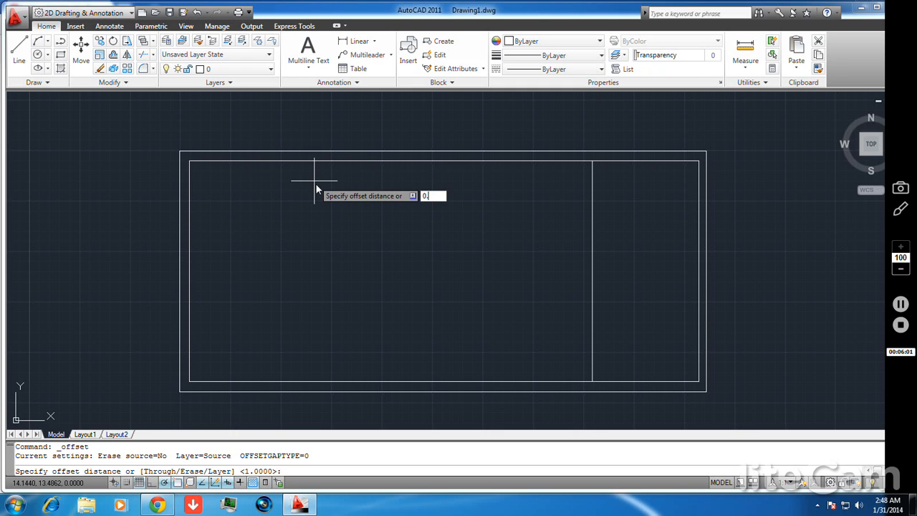
pyautogui.write('0.3')
pyautogui.rightClick(544, 235)
pyautogui.click(548, 249)
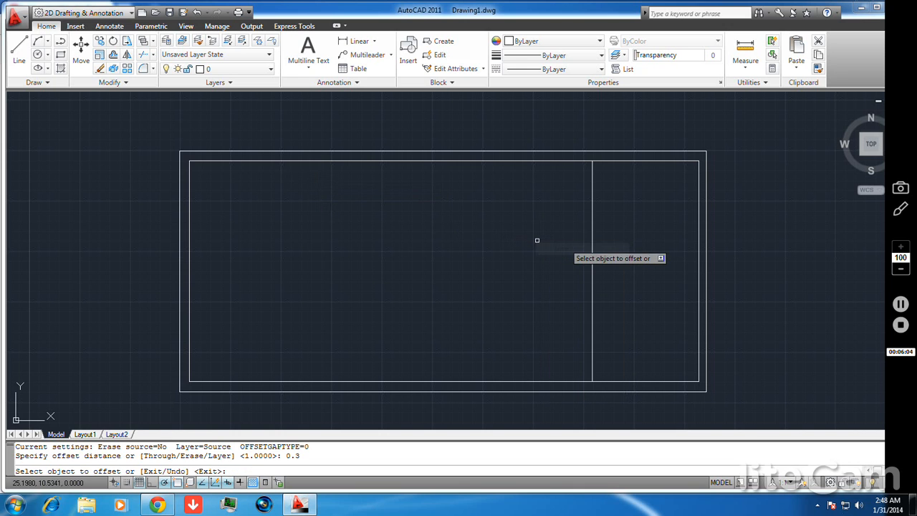
pyautogui.click(590, 242)
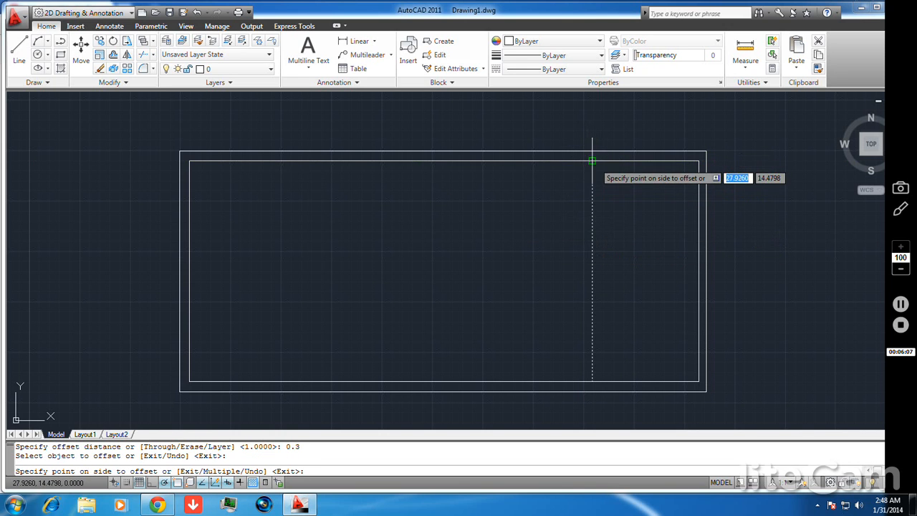
pyautogui.click(581, 200)
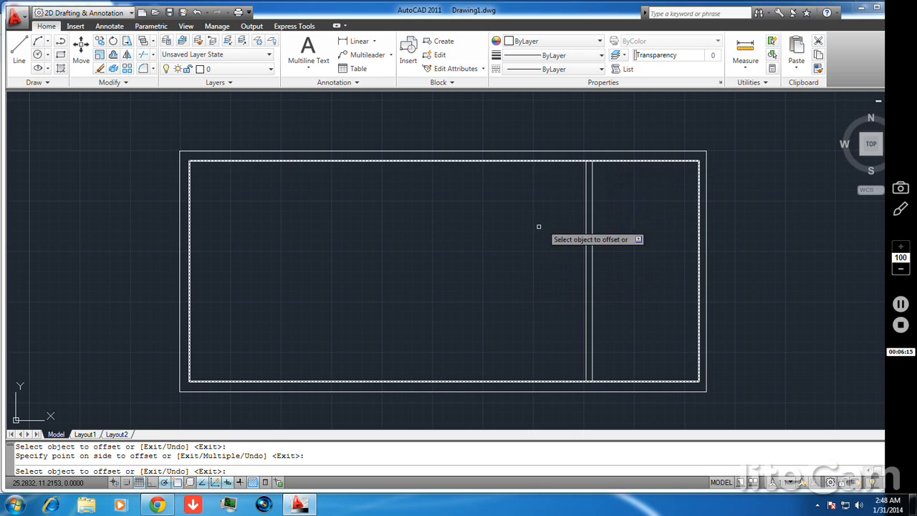
pyautogui.rightClick(277, 114)
pyautogui.click(304, 124)
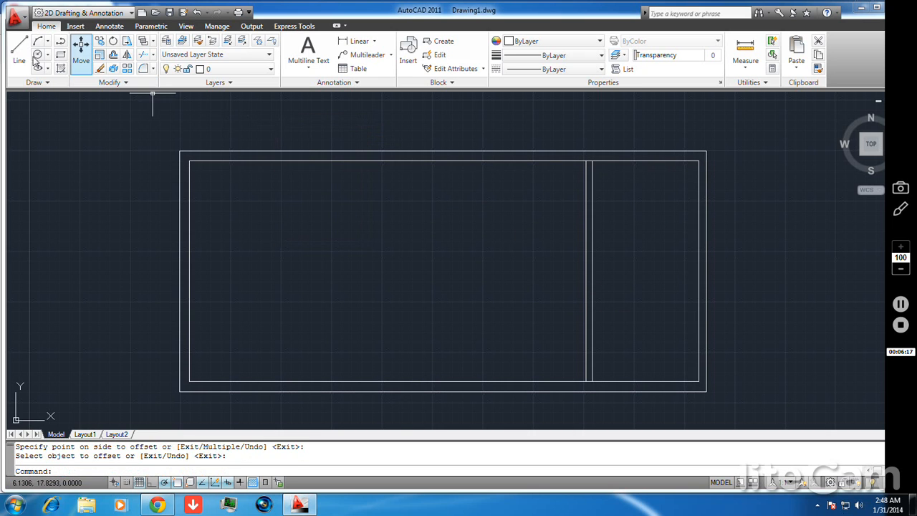
# - Draw a horizontal line from the double wall's right line to the inner rectangle's right edge, near mid-height
pyautogui.click(19, 52)
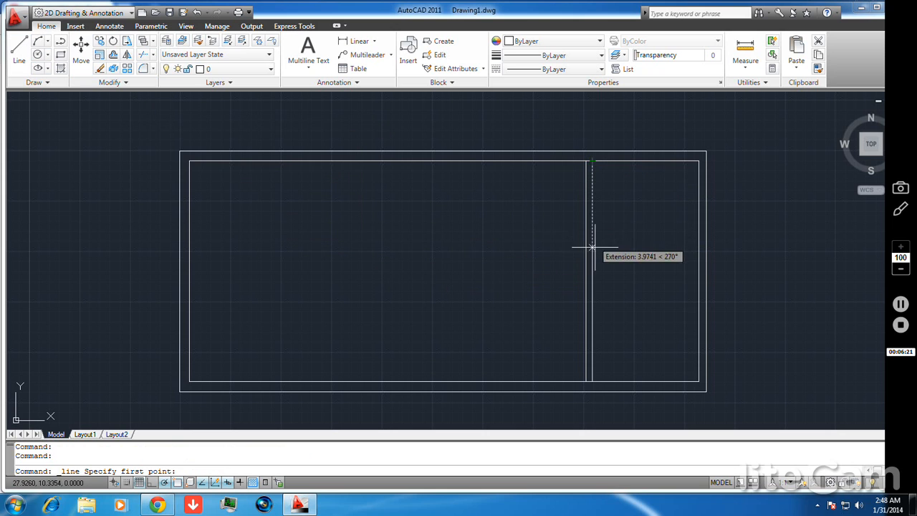
pyautogui.click(592, 278)
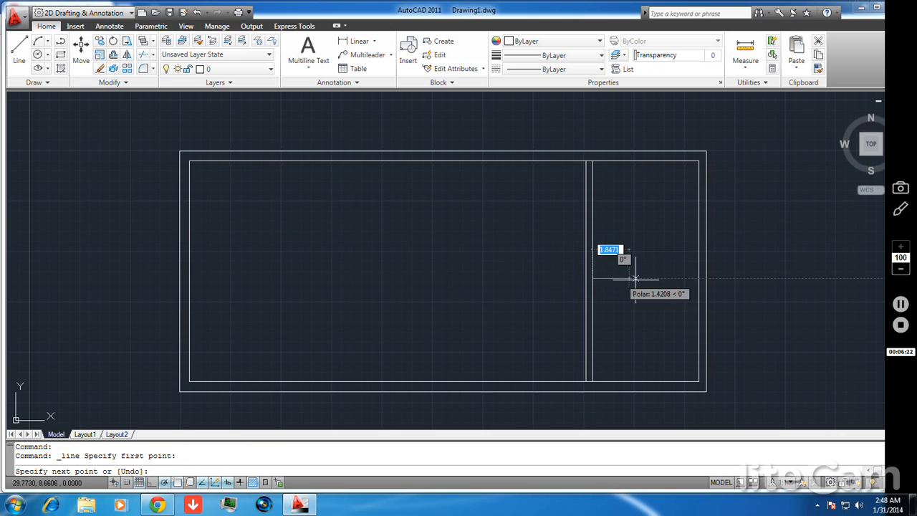
pyautogui.click(699, 278)
pyautogui.rightClick(767, 290)
pyautogui.click(780, 293)
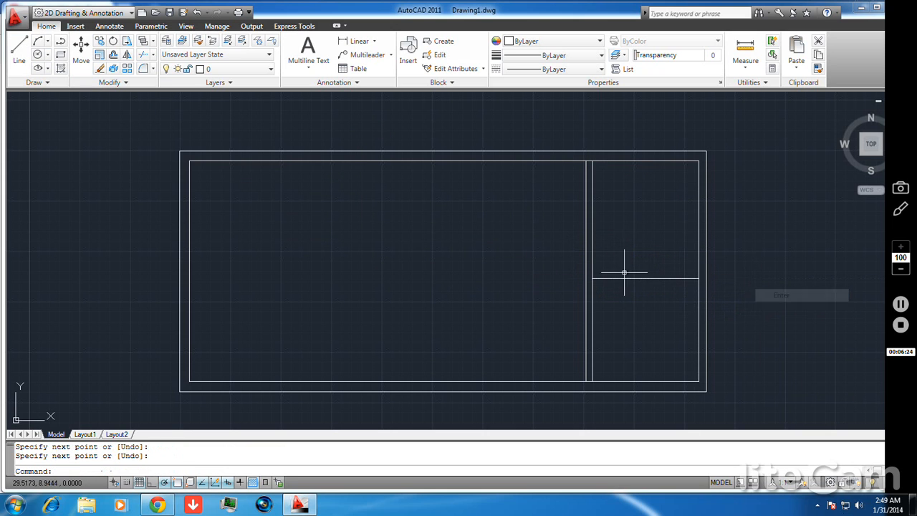
# - Offset the horizontal partition line downward by 0.3 to form a second thin wall, and end the Offset command
pyautogui.click(115, 57)
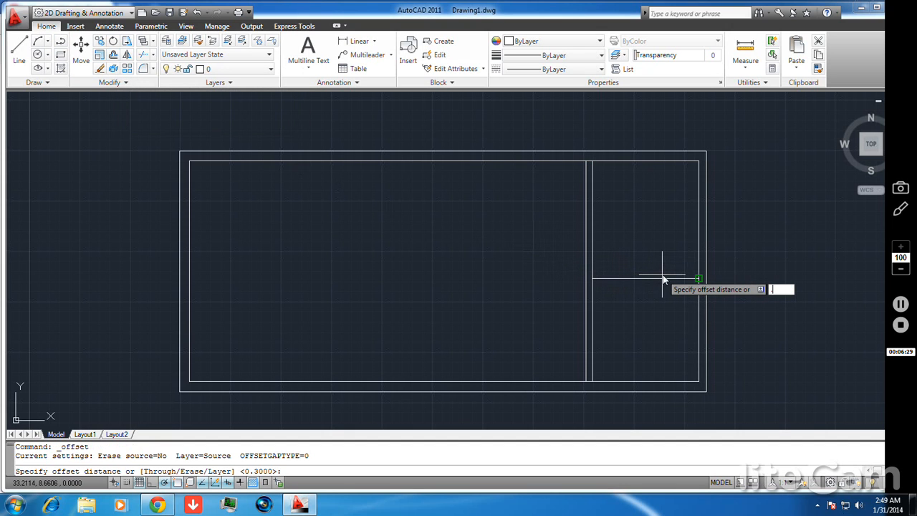
pyautogui.write('0.3')
pyautogui.rightClick(647, 277)
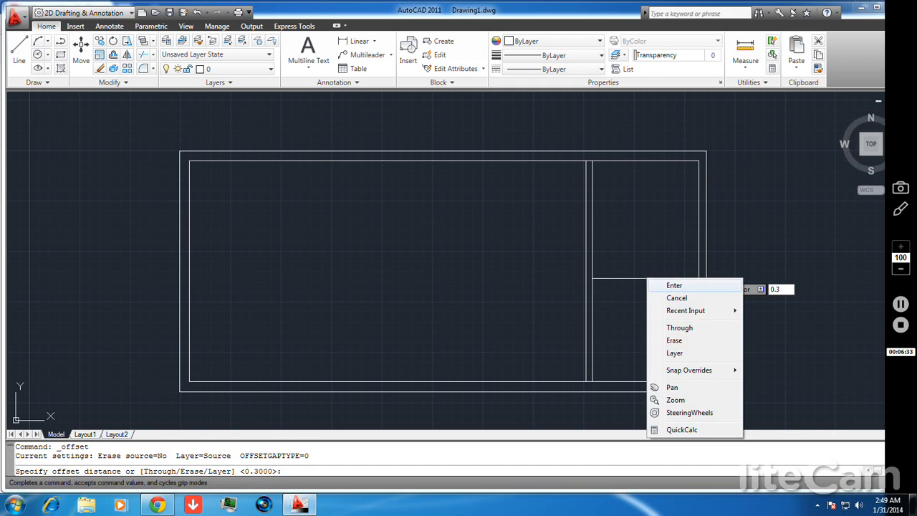
pyautogui.click(655, 286)
pyautogui.click(637, 277)
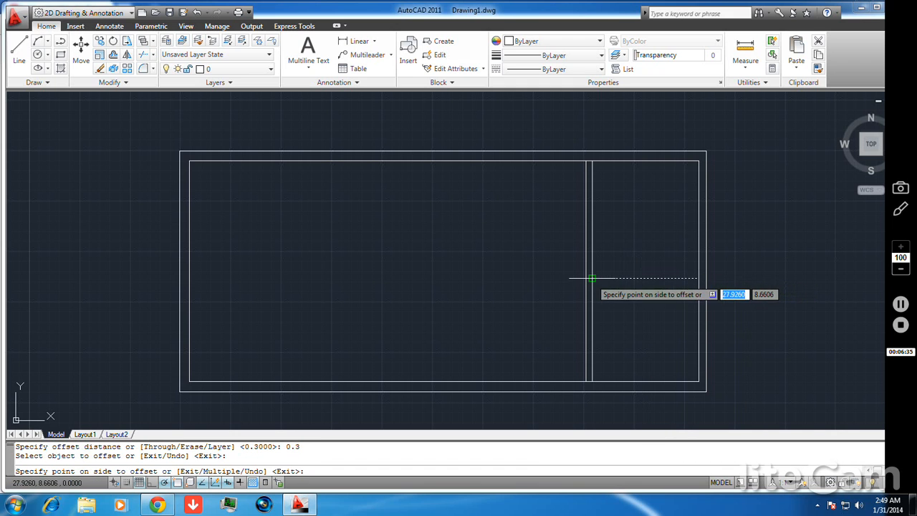
pyautogui.click(621, 287)
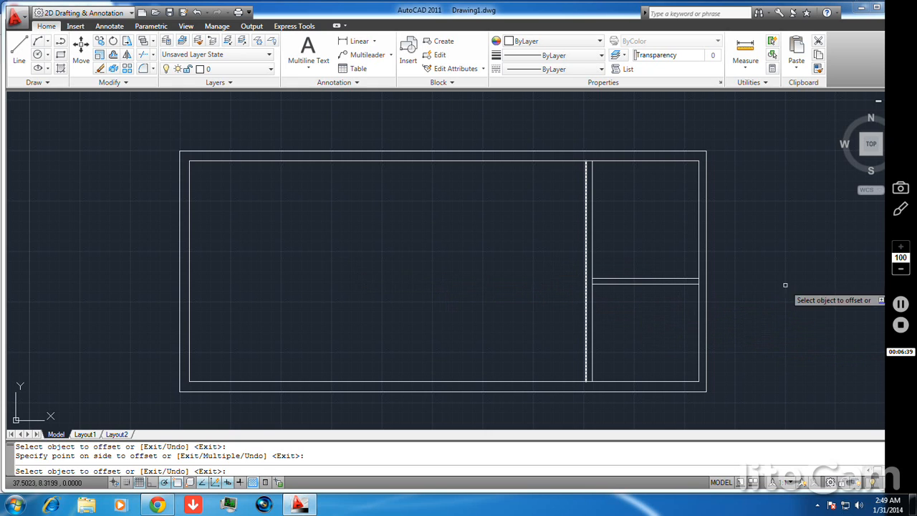
pyautogui.click(905, 248)
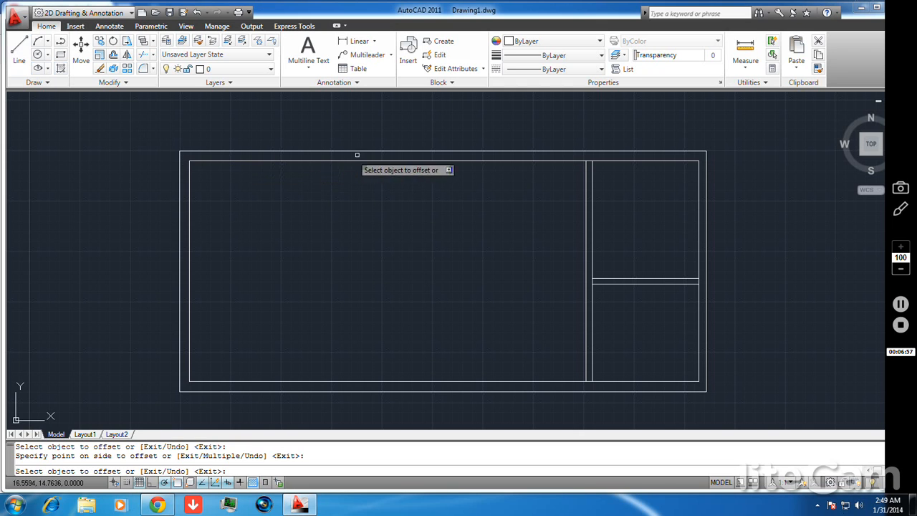
pyautogui.rightClick(315, 141)
pyautogui.click(323, 135)
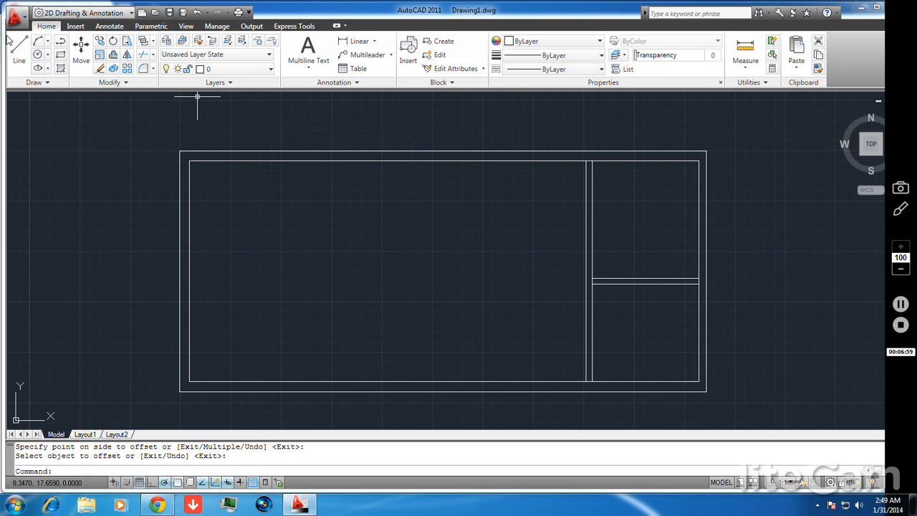
# - Draw a full-height vertical line near the middle of the inner rectangle, from its upper edge to its lower edge
pyautogui.click(16, 53)
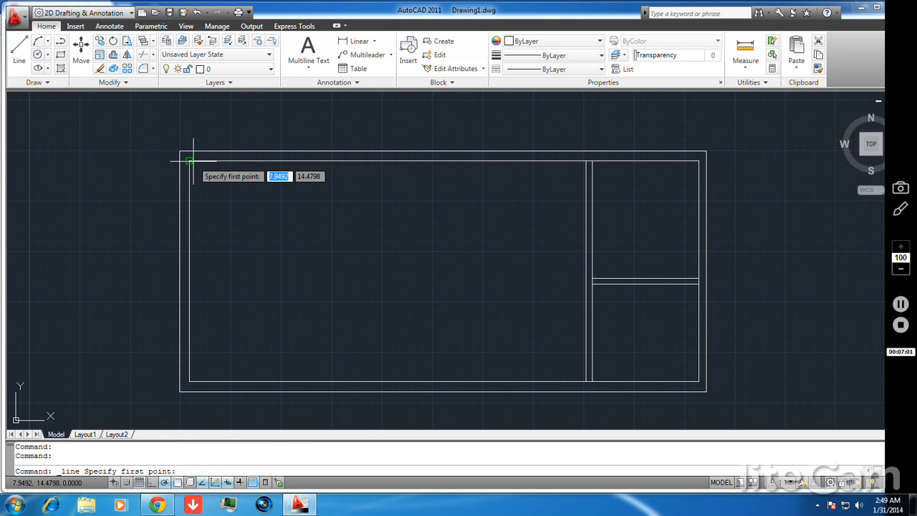
pyautogui.click(438, 161)
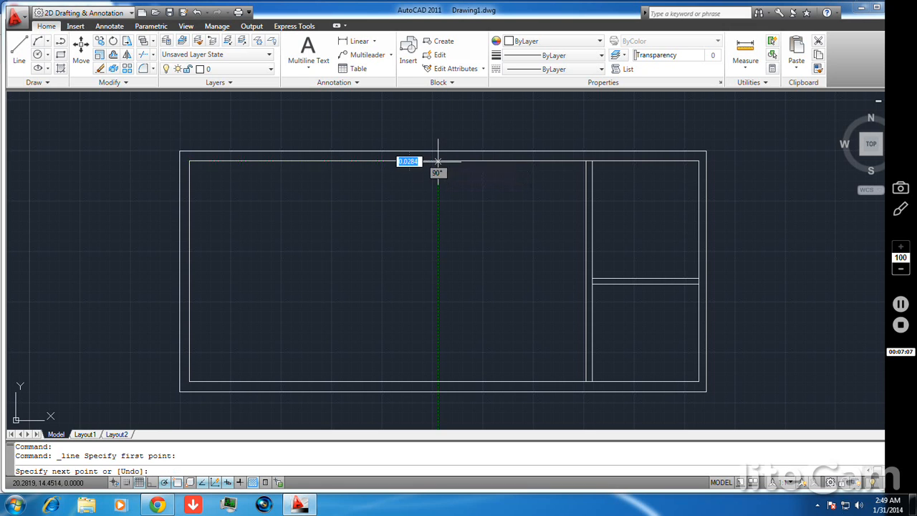
pyautogui.click(438, 381)
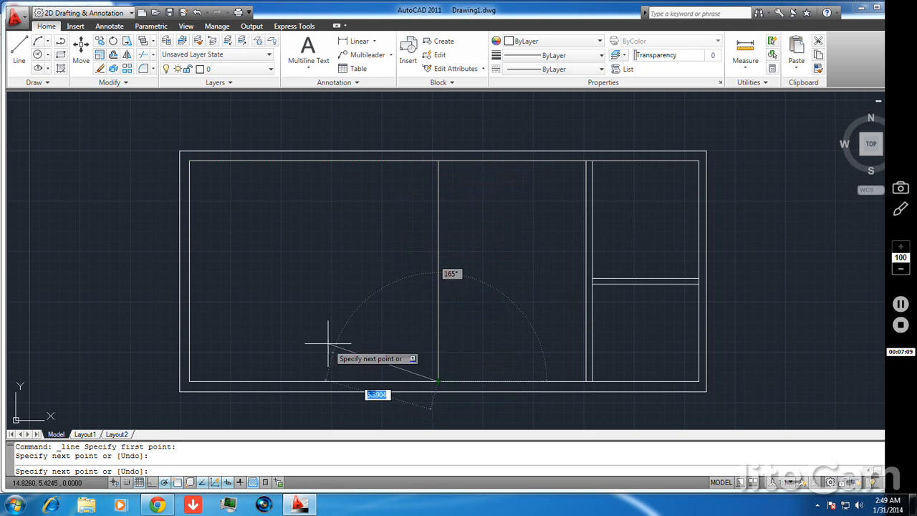
pyautogui.rightClick(394, 352)
pyautogui.click(422, 358)
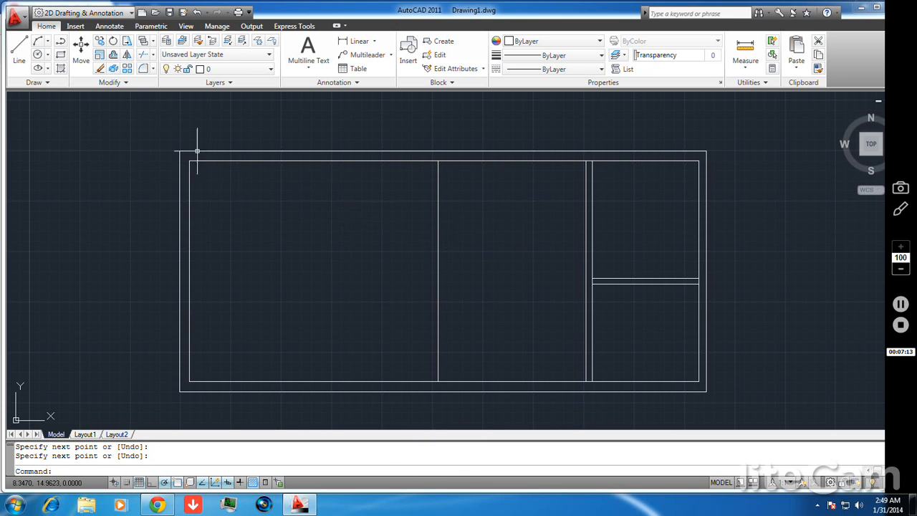
# - Draw another full-height vertical line about midway between the inner rectangle's left edge and the central line
pyautogui.click(18, 44)
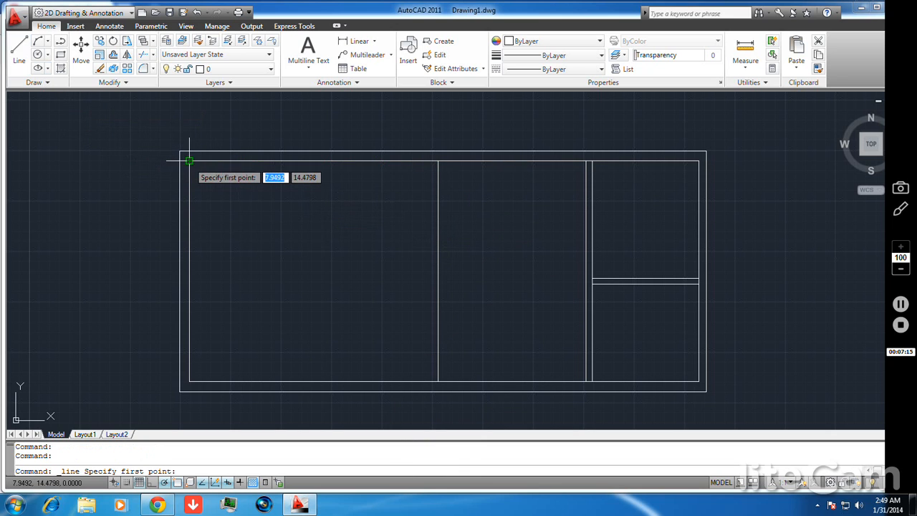
pyautogui.click(301, 161)
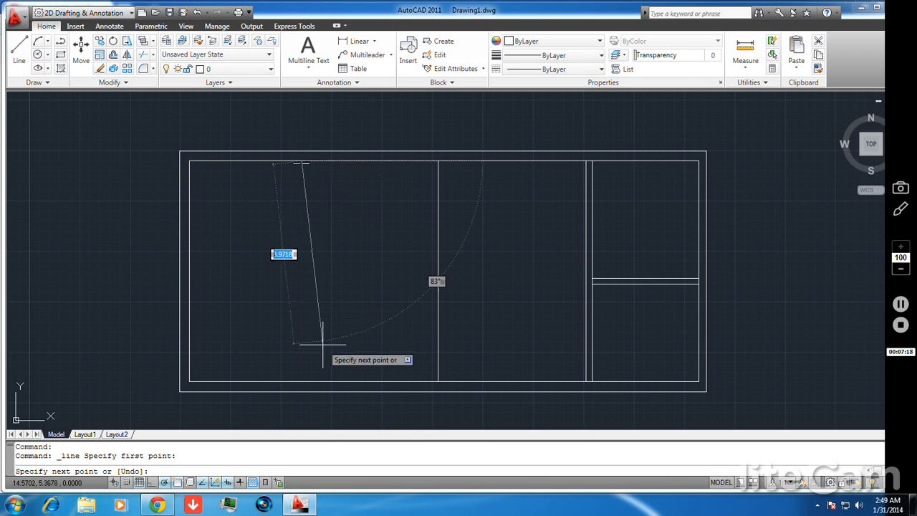
pyautogui.click(302, 381)
pyautogui.rightClick(118, 293)
pyautogui.click(143, 295)
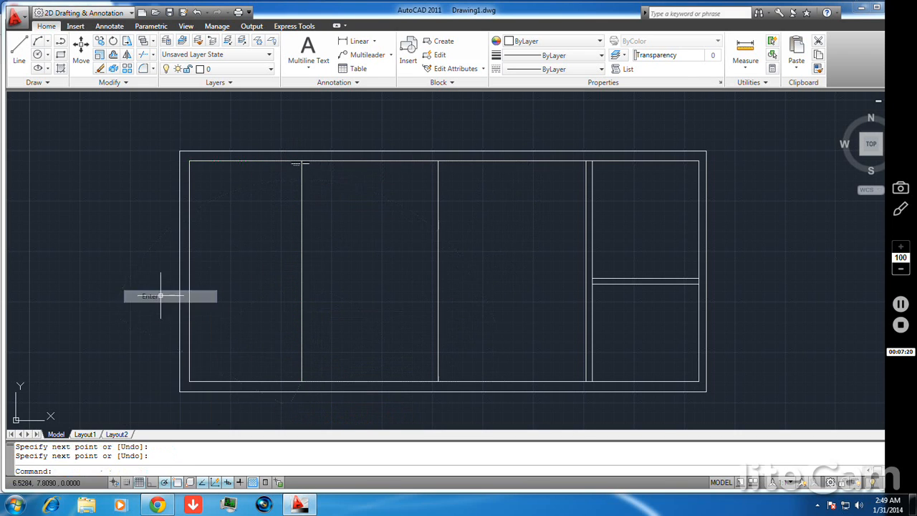
# - Offset the full-height vertical line between the inner rectangle's left edge and the central line by 0.3 to its left
pyautogui.click(114, 56)
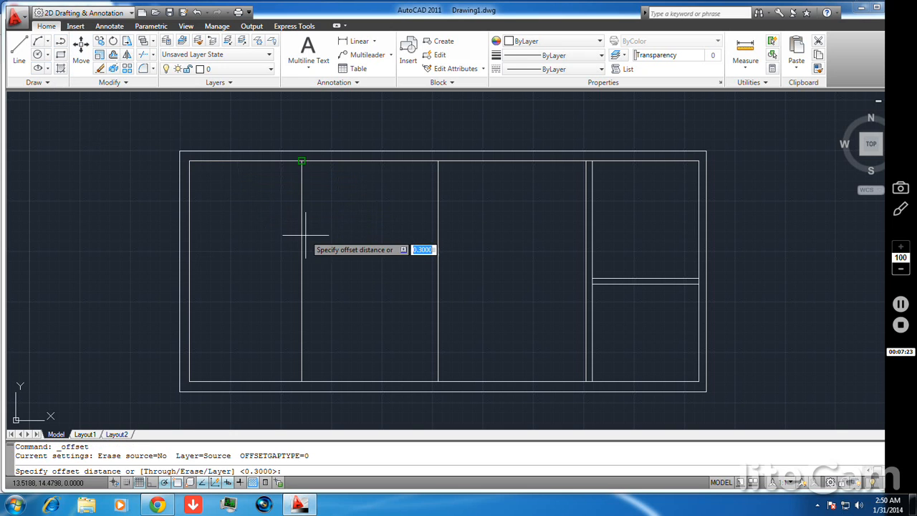
pyautogui.write('.3')
pyautogui.rightClick(272, 215)
pyautogui.click(290, 221)
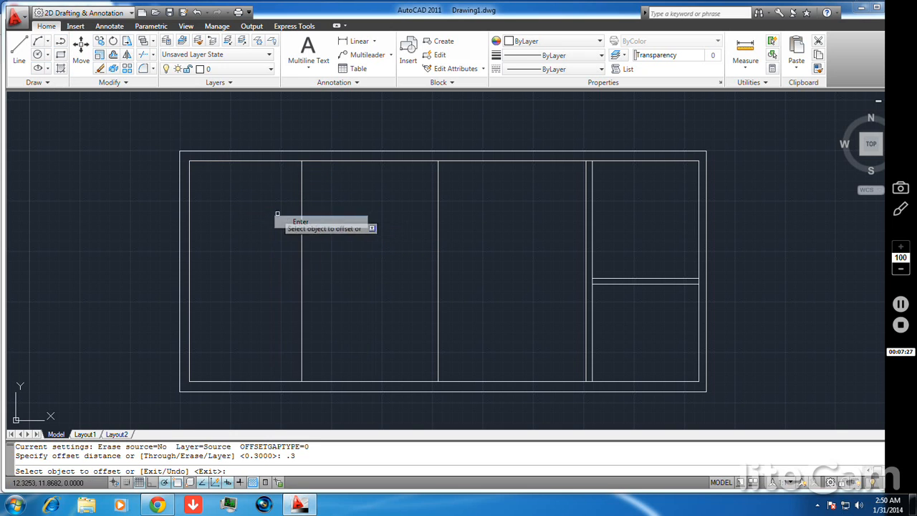
pyautogui.click(302, 221)
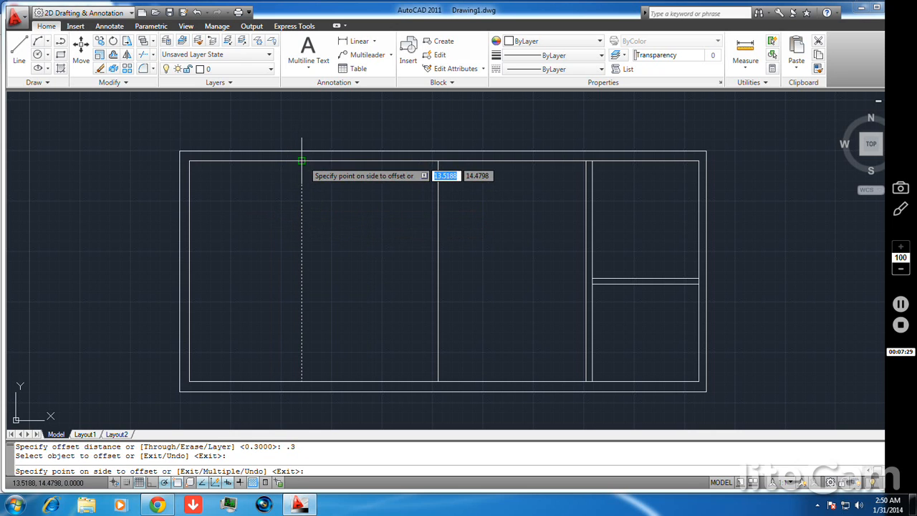
pyautogui.click(295, 186)
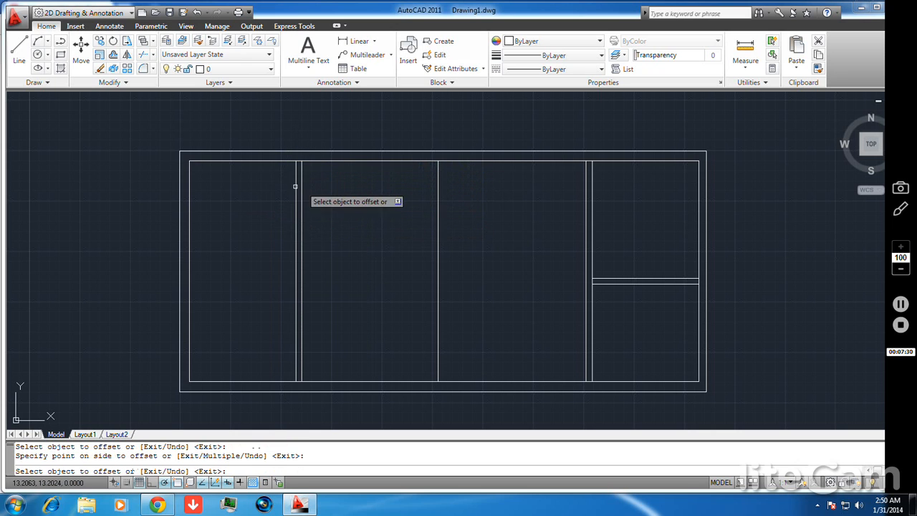
# - Offset the central vertical line by 0.3 to its left as a second thin wall, and end the Offset command
pyautogui.click(438, 213)
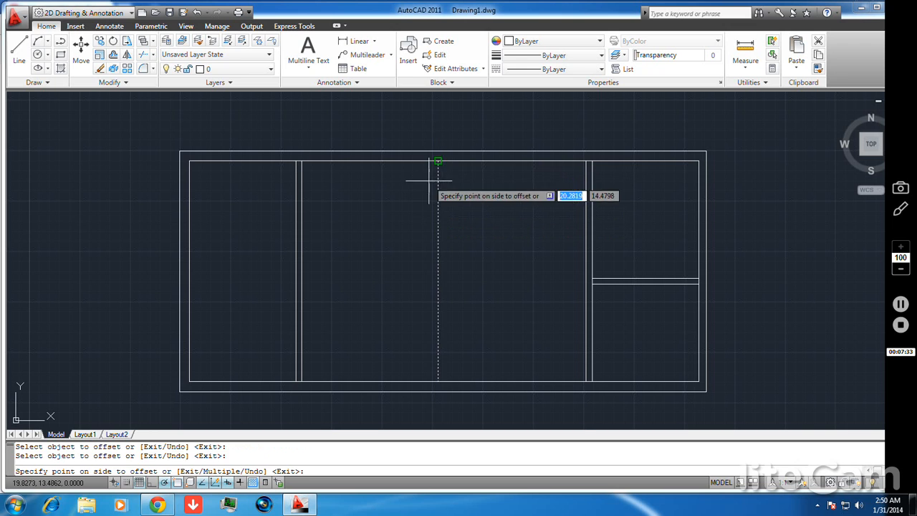
pyautogui.click(430, 183)
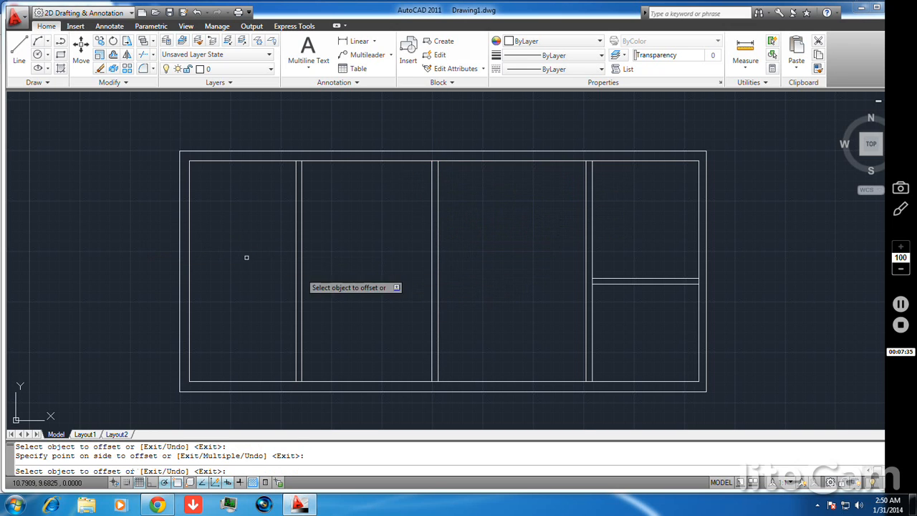
pyautogui.rightClick(63, 211)
pyautogui.click(79, 220)
# - Draw a horizontal line near mid-height from the left double wall's right line to the central double wall's left line
pyautogui.click(18, 50)
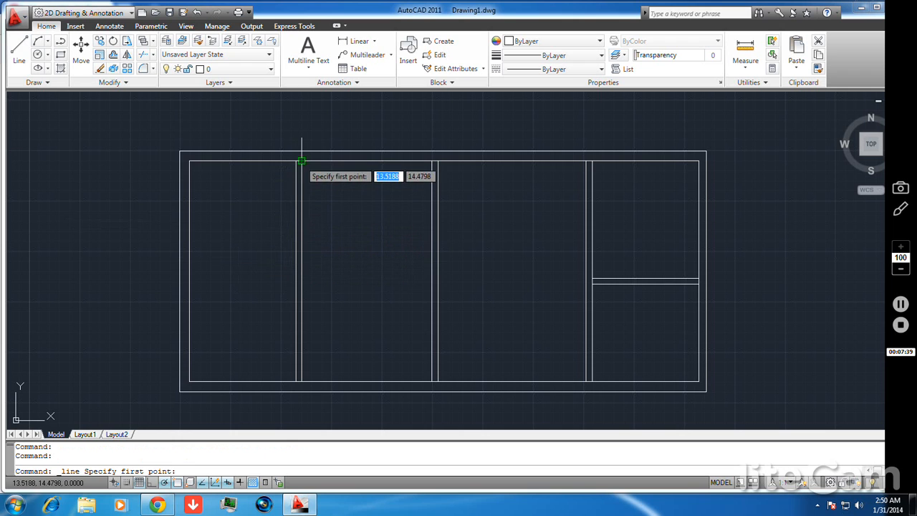
pyautogui.click(302, 261)
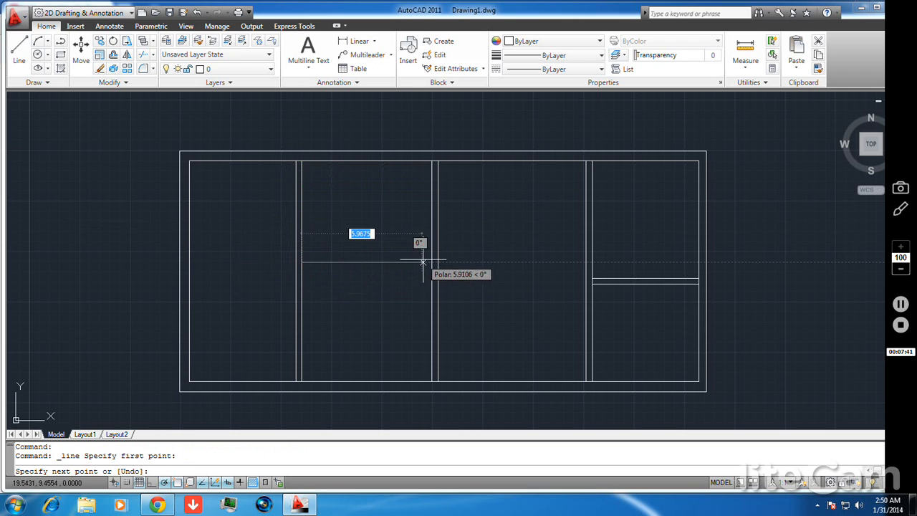
pyautogui.click(432, 262)
pyautogui.rightClick(458, 282)
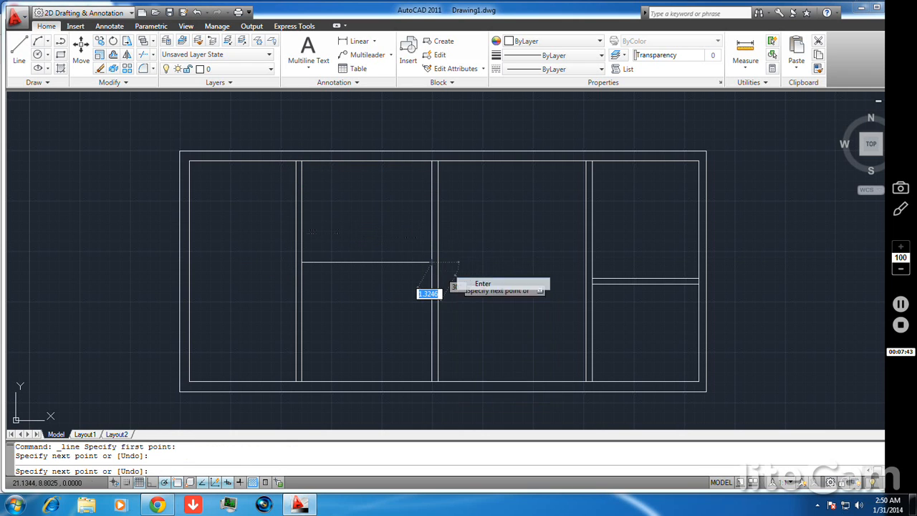
pyautogui.click(474, 281)
# - Draw a line from the lower end of the central wall's right line up along it, continuing horizontally to the right-hand double wall
pyautogui.rightClick(446, 215)
pyautogui.click(480, 218)
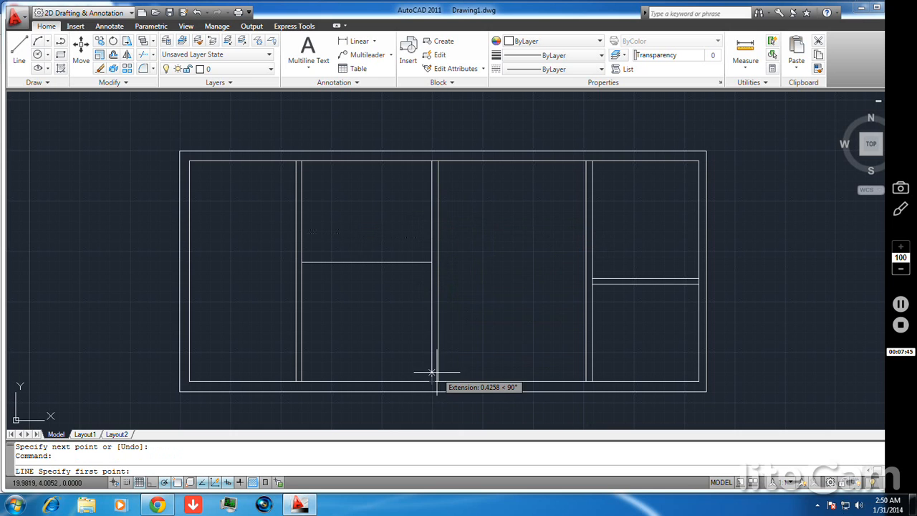
pyautogui.click(438, 382)
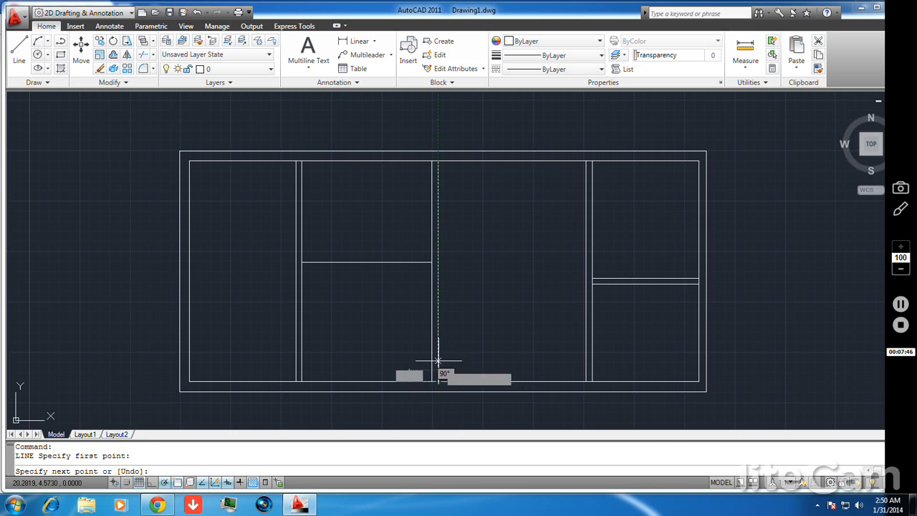
pyautogui.click(437, 317)
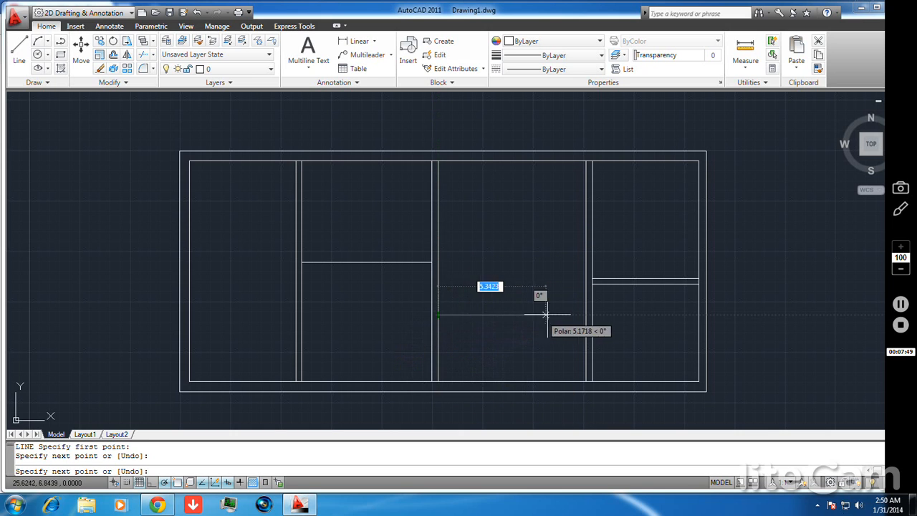
pyautogui.click(586, 315)
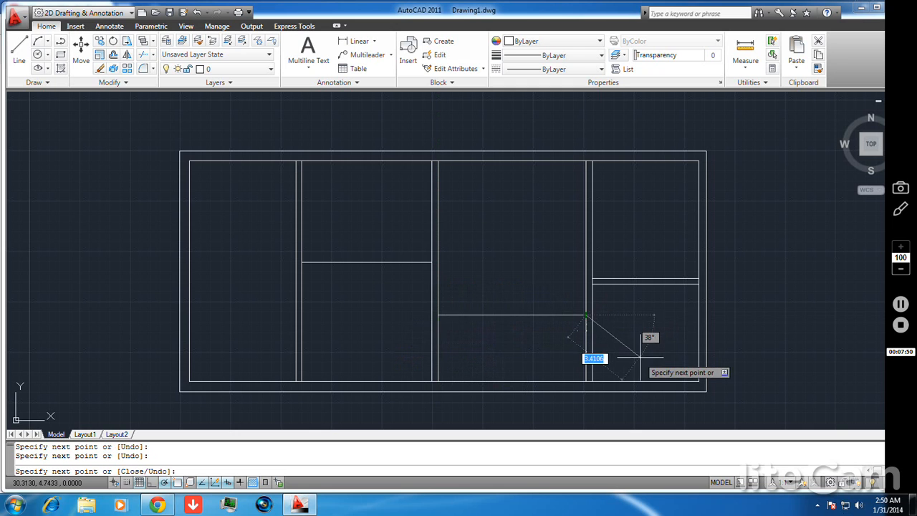
pyautogui.rightClick(633, 336)
pyautogui.click(664, 345)
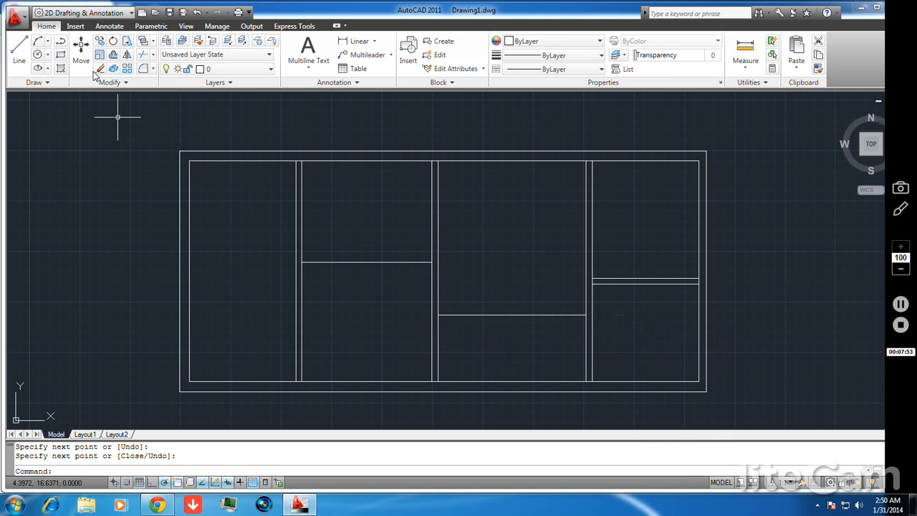
# - Offset the two new horizontal partition lines upward by 0.3 to form thin walls, and end the Offset command
pyautogui.click(113, 56)
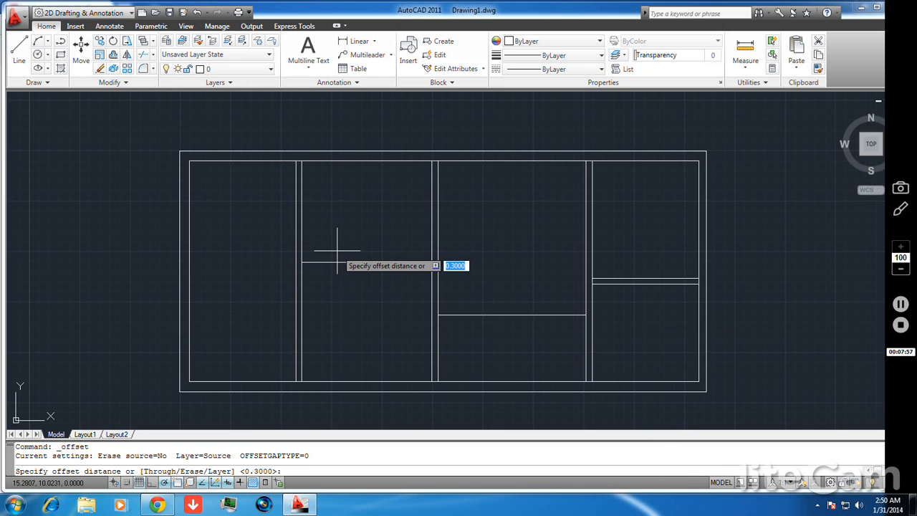
pyautogui.write('.3')
pyautogui.rightClick(338, 253)
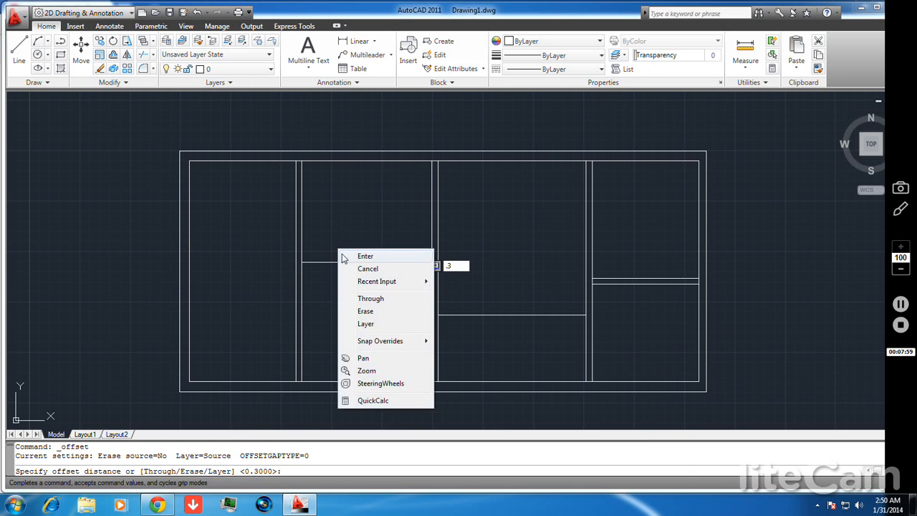
pyautogui.click(362, 256)
pyautogui.click(301, 263)
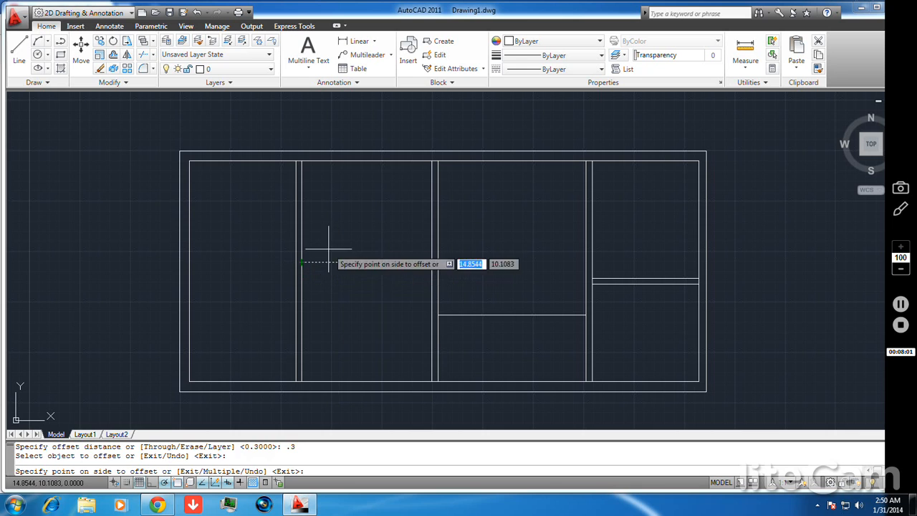
pyautogui.click(319, 255)
pyautogui.click(477, 315)
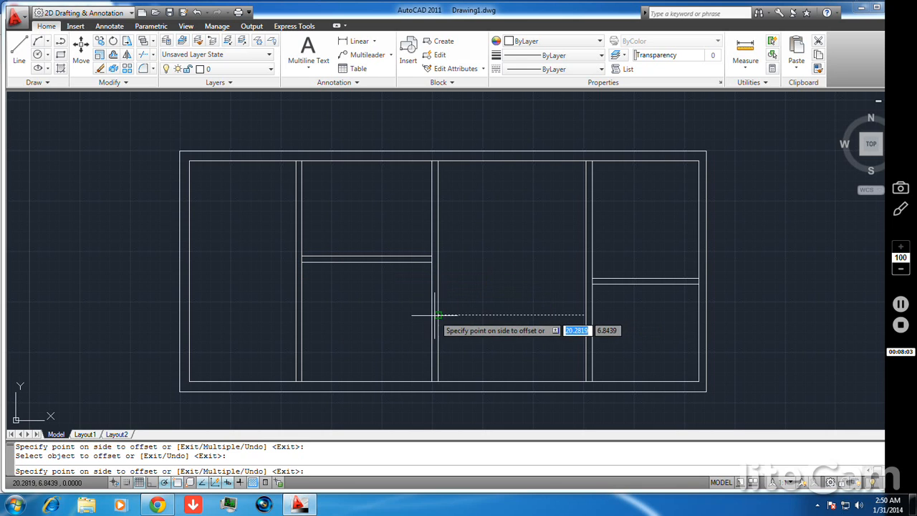
pyautogui.click(471, 305)
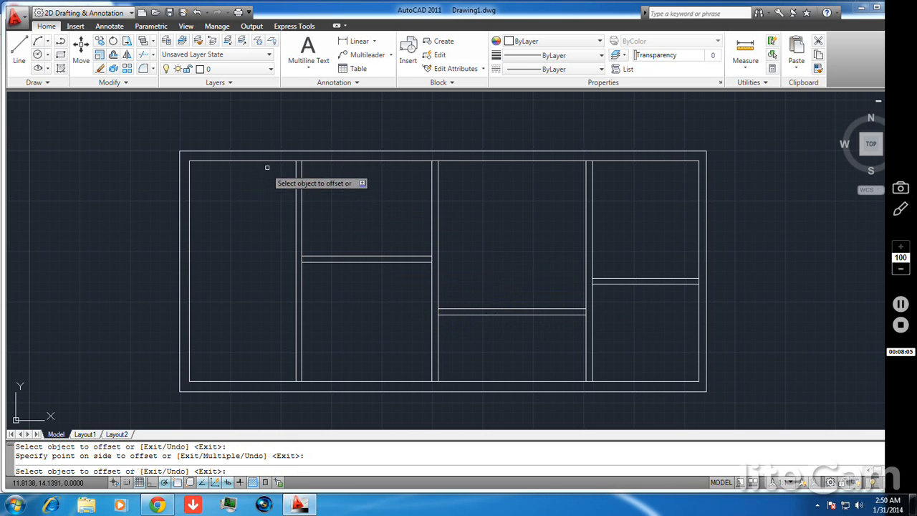
pyautogui.rightClick(94, 163)
pyautogui.click(102, 163)
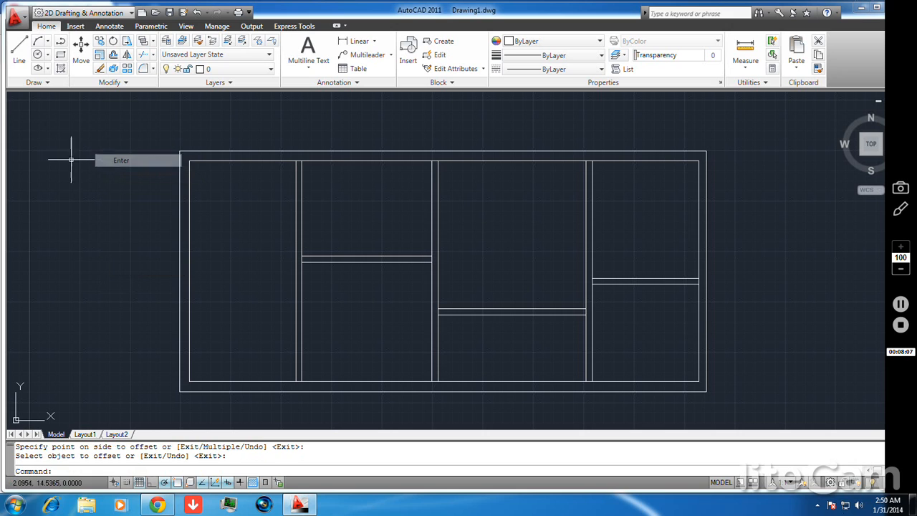
# - Draw a horizontal line across the leftmost room, just below the inner rectangle's upper edge, ending at the left double wall
pyautogui.click(20, 49)
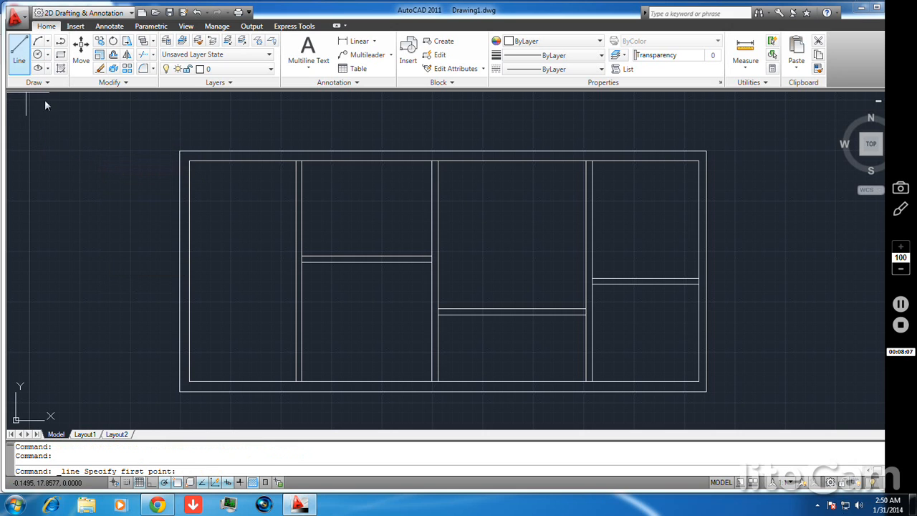
pyautogui.click(189, 168)
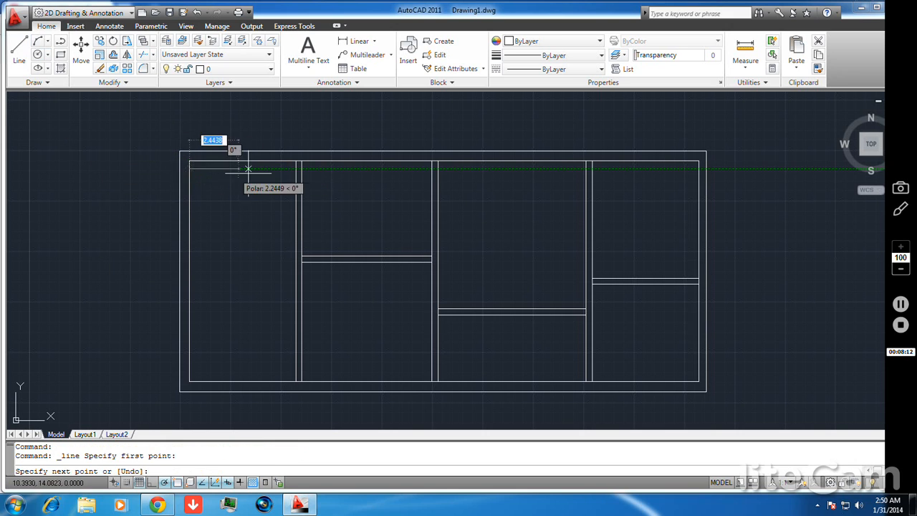
pyautogui.click(296, 169)
pyautogui.rightClick(114, 180)
pyautogui.click(133, 190)
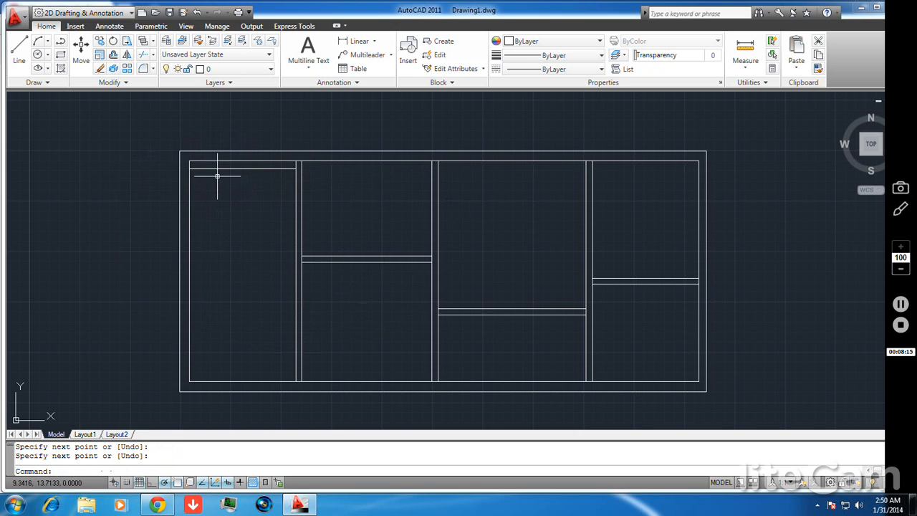
# - Offset the horizontal line at the top of the leftmost room downward by 0.2
pyautogui.click(113, 56)
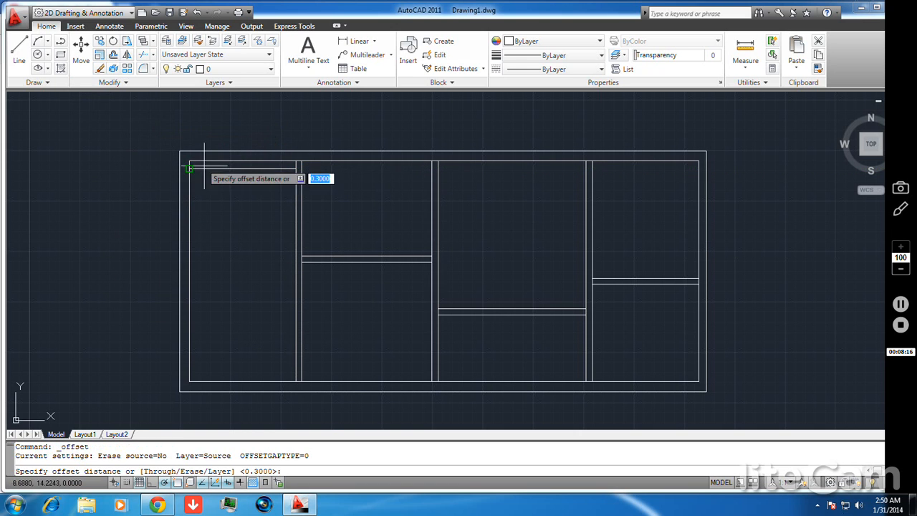
pyautogui.rightClick(135, 165)
pyautogui.click(161, 175)
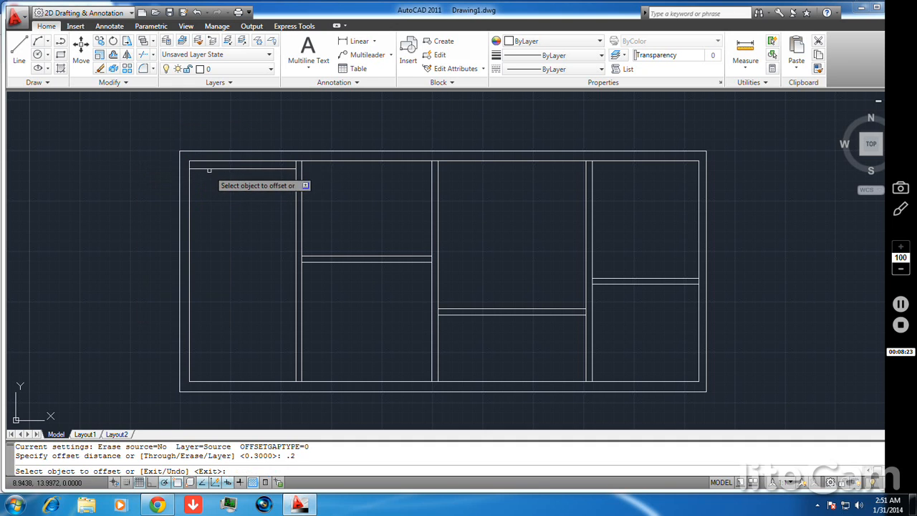
pyautogui.click(210, 169)
pyautogui.click(198, 169)
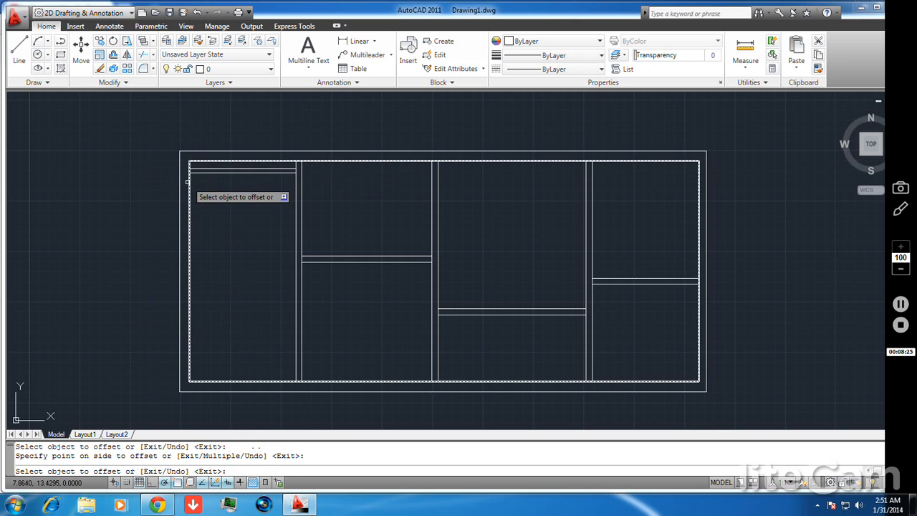
# - Repeat the 0.2 downward offset from each newest line until the stack covers about the upper third of the leftmost room, and end Offset
pyautogui.click(196, 173)
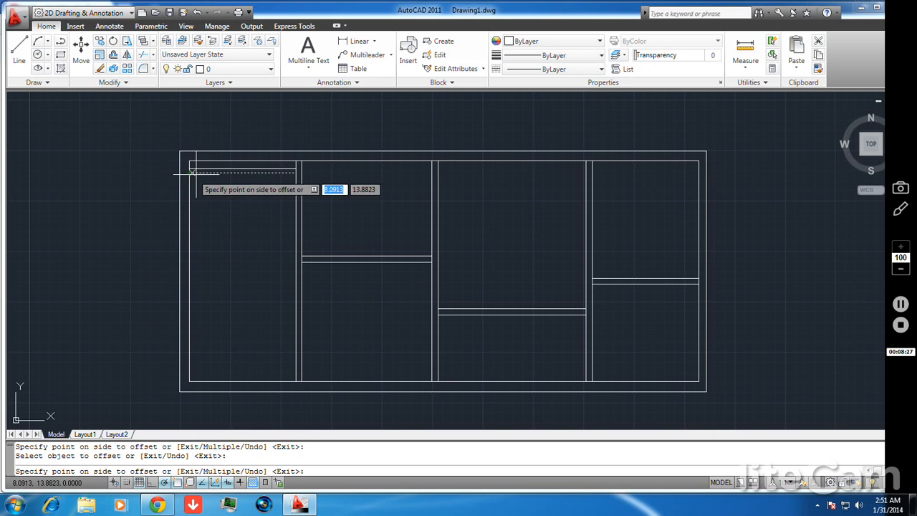
pyautogui.click(207, 180)
pyautogui.click(202, 176)
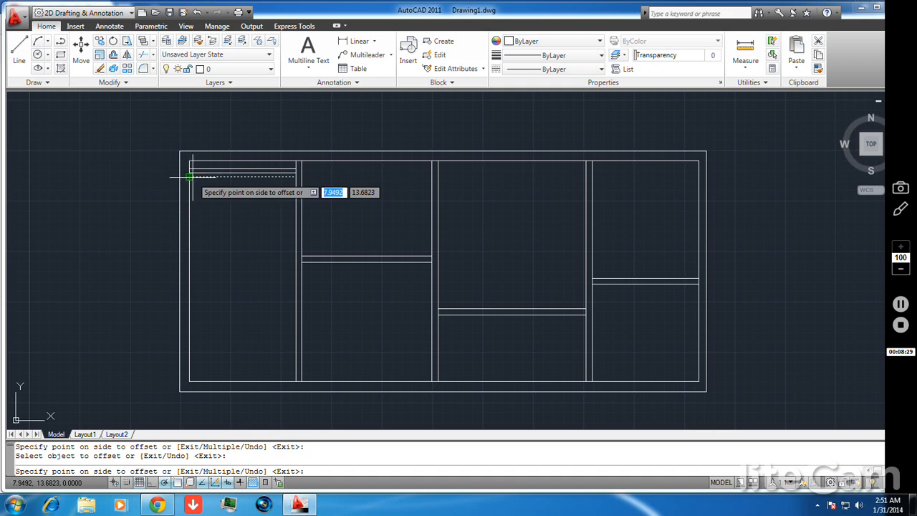
pyautogui.click(209, 178)
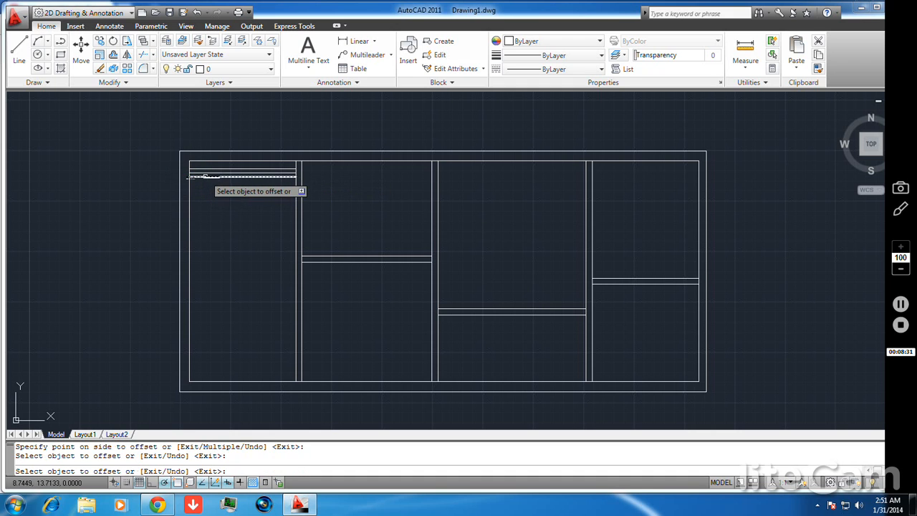
pyautogui.click(204, 177)
pyautogui.click(207, 183)
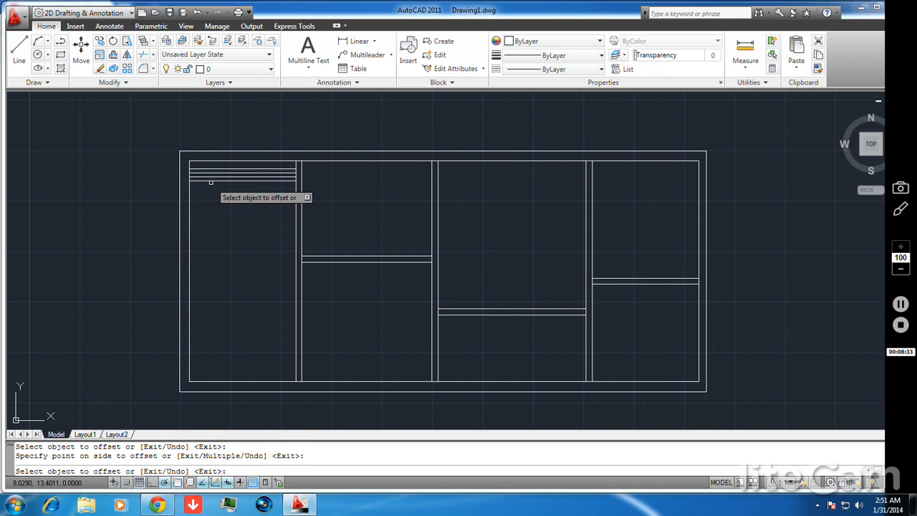
pyautogui.click(212, 181)
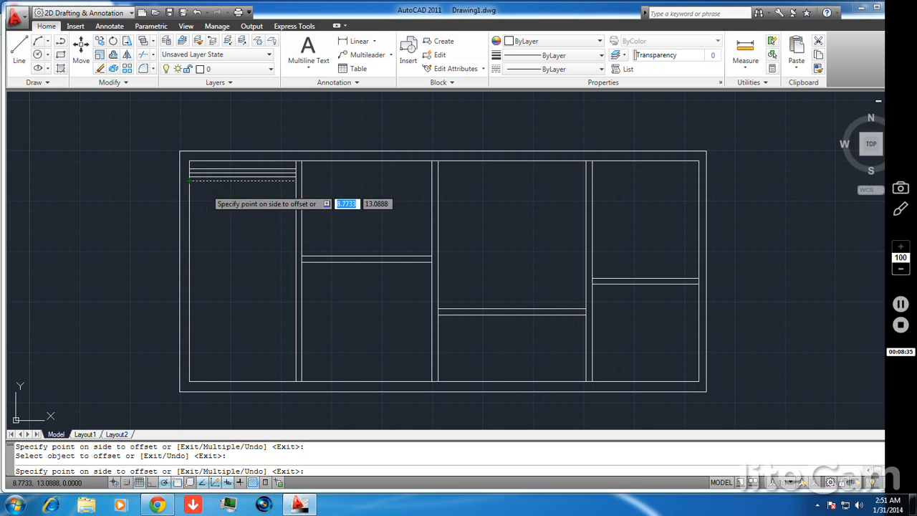
pyautogui.click(189, 184)
pyautogui.click(189, 185)
pyautogui.click(209, 189)
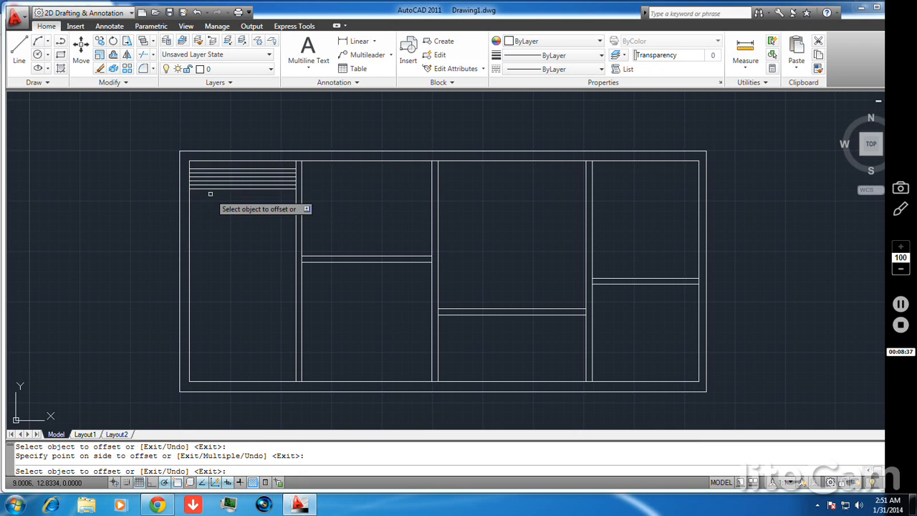
pyautogui.click(207, 189)
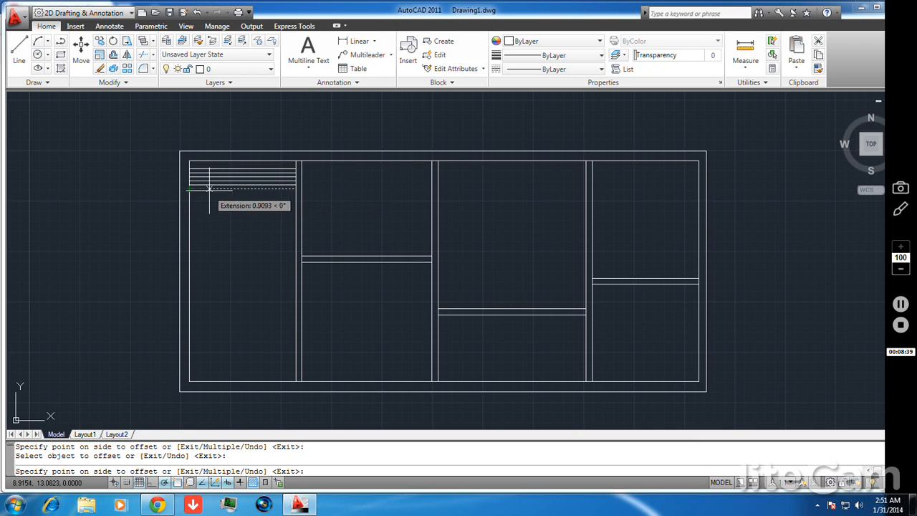
pyautogui.click(211, 193)
pyautogui.click(211, 193)
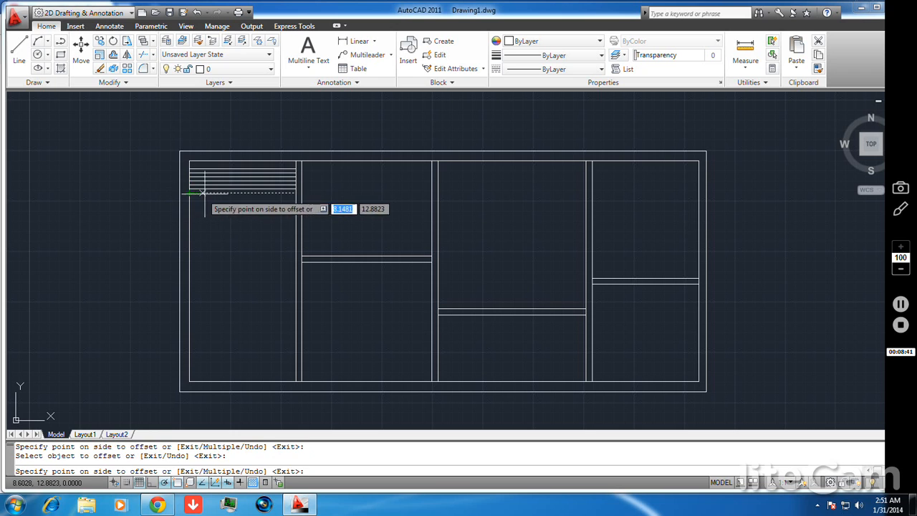
pyautogui.click(212, 202)
pyautogui.click(205, 200)
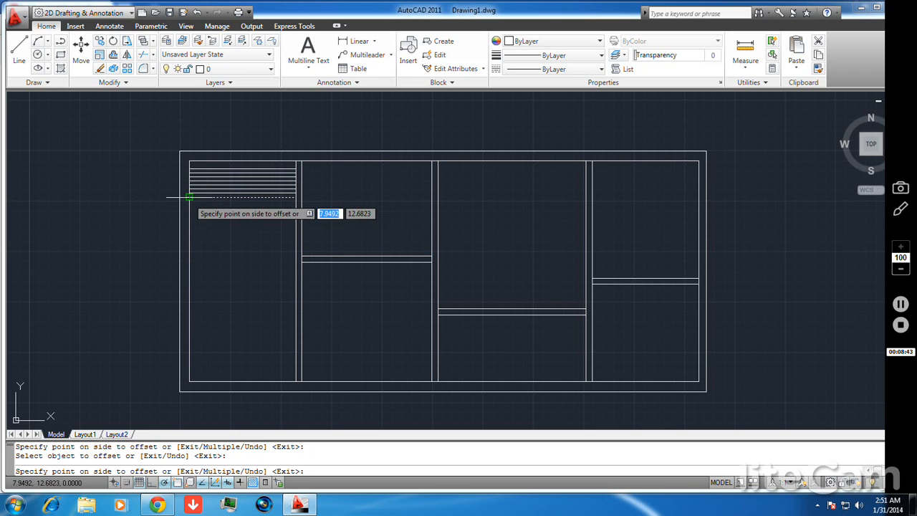
pyautogui.click(205, 203)
pyautogui.click(205, 201)
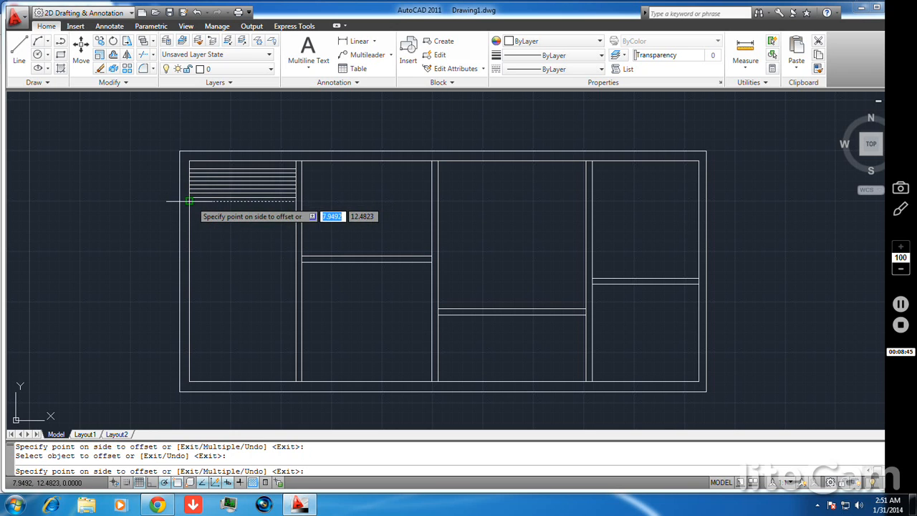
pyautogui.click(213, 202)
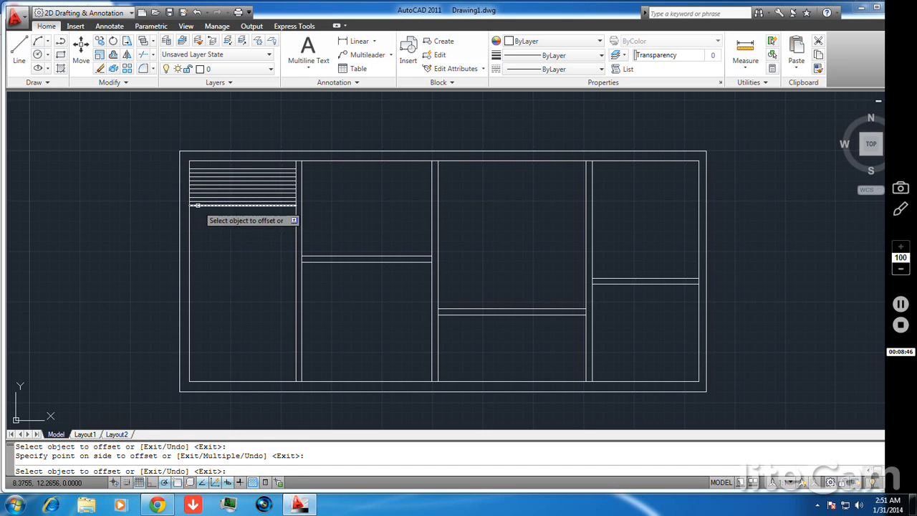
pyautogui.click(198, 206)
pyautogui.click(211, 206)
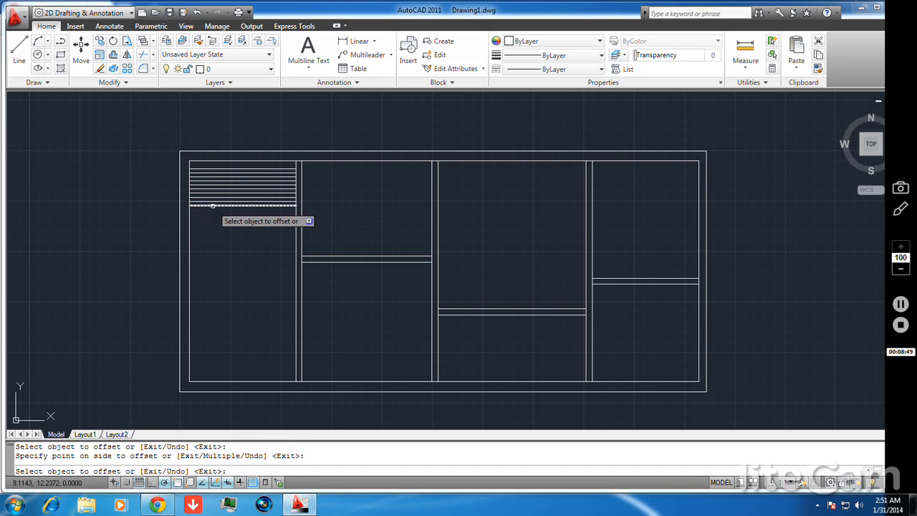
pyautogui.click(213, 206)
pyautogui.click(190, 207)
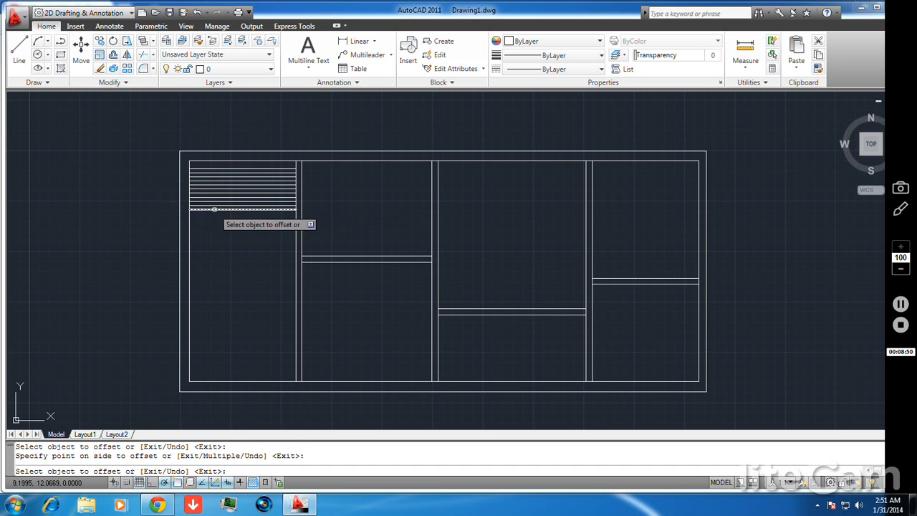
pyautogui.click(189, 209)
pyautogui.click(214, 217)
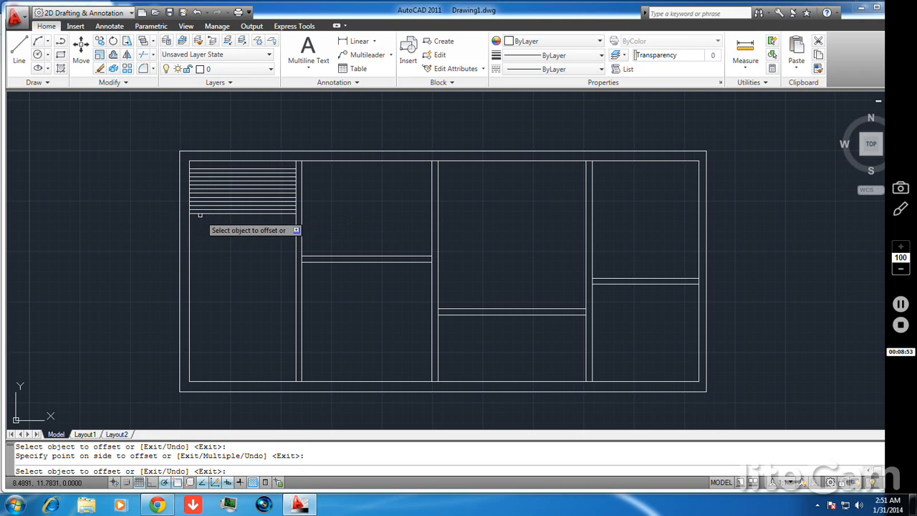
pyautogui.click(189, 213)
pyautogui.click(205, 215)
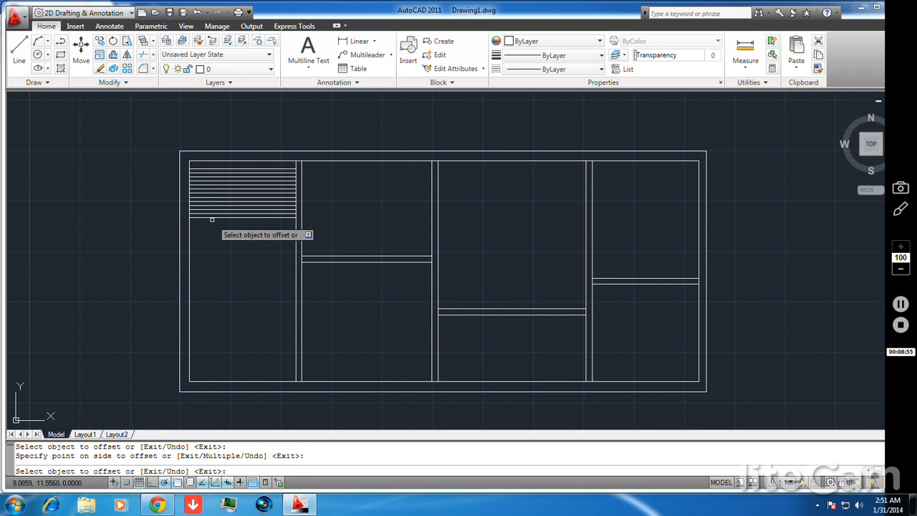
pyautogui.click(211, 217)
pyautogui.click(213, 222)
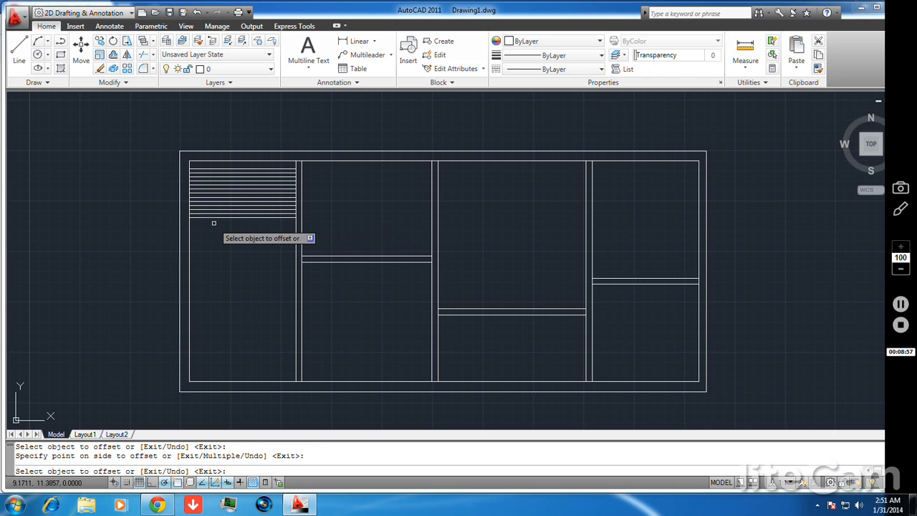
pyautogui.click(214, 217)
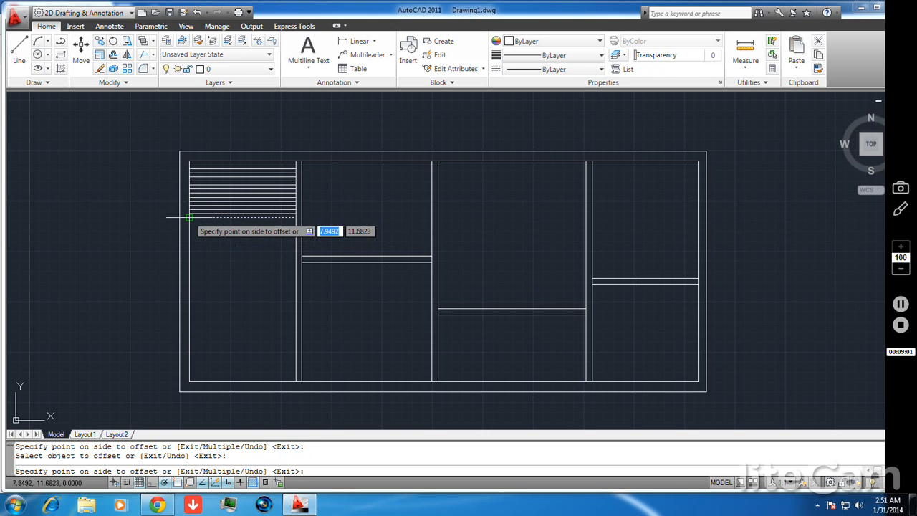
pyautogui.click(207, 223)
pyautogui.click(199, 222)
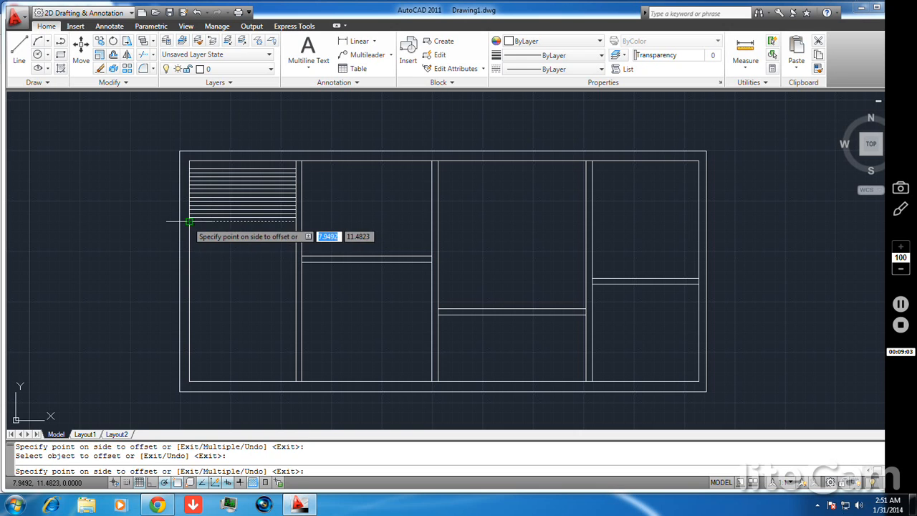
pyautogui.click(201, 222)
pyautogui.click(206, 221)
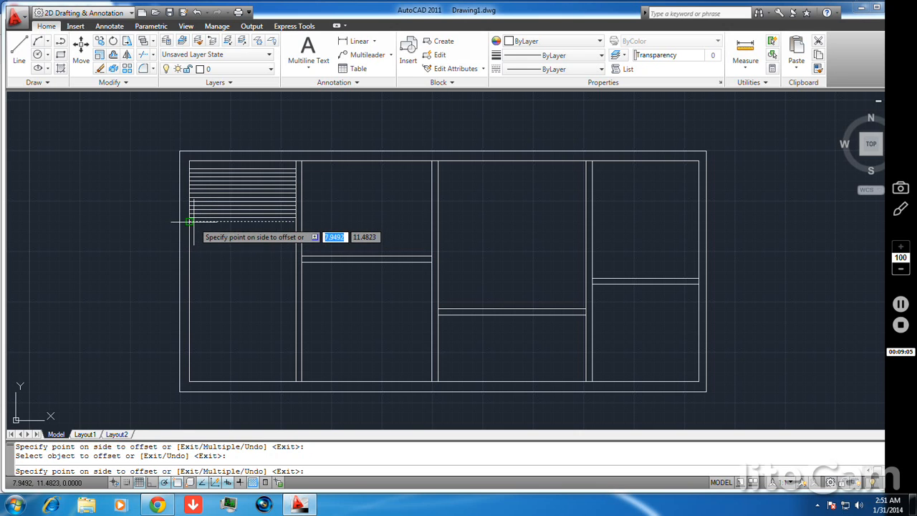
pyautogui.click(212, 221)
pyautogui.click(189, 221)
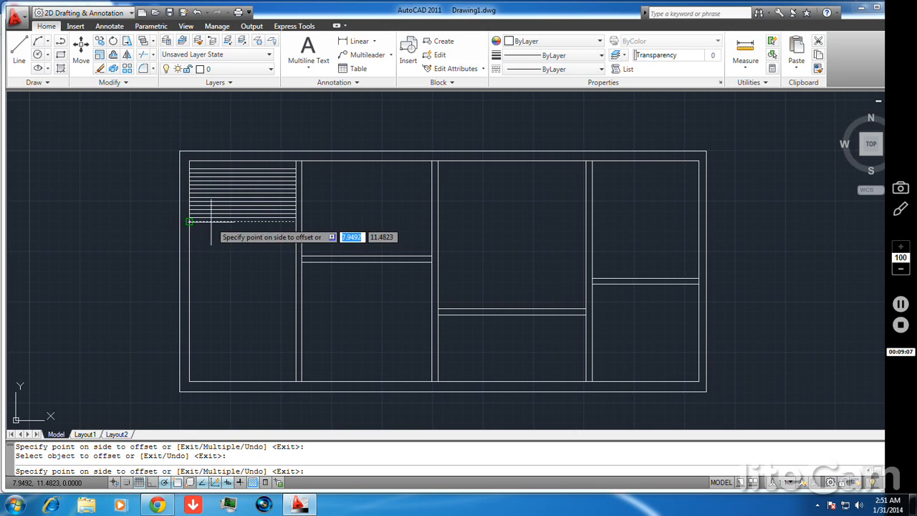
pyautogui.click(209, 223)
pyautogui.click(210, 224)
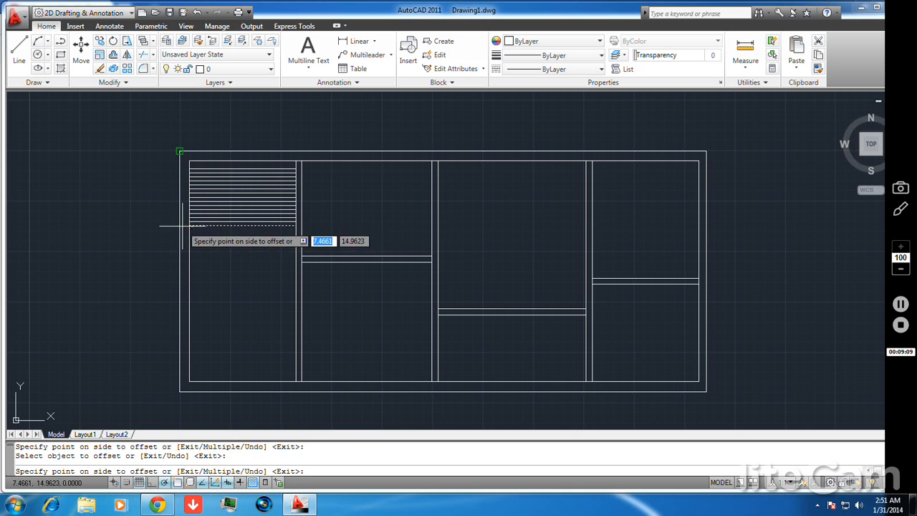
pyautogui.click(207, 232)
pyautogui.click(190, 229)
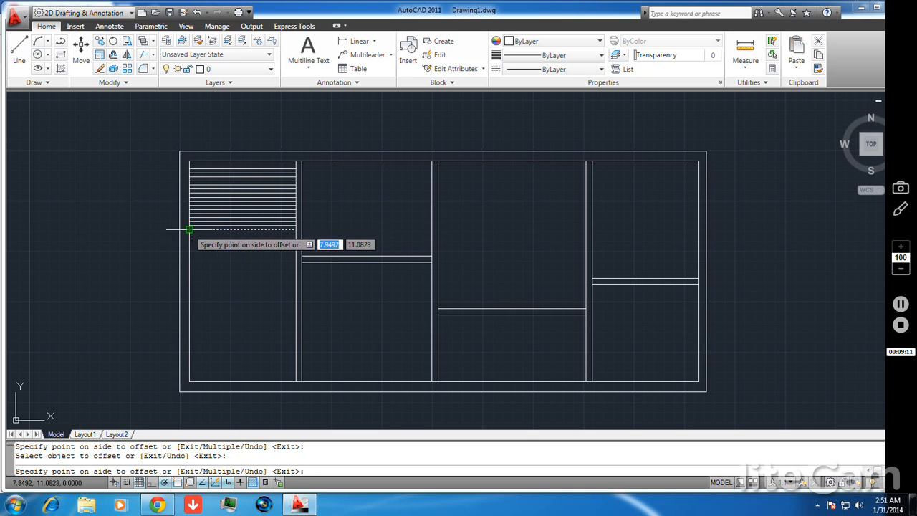
pyautogui.click(190, 229)
pyautogui.click(213, 233)
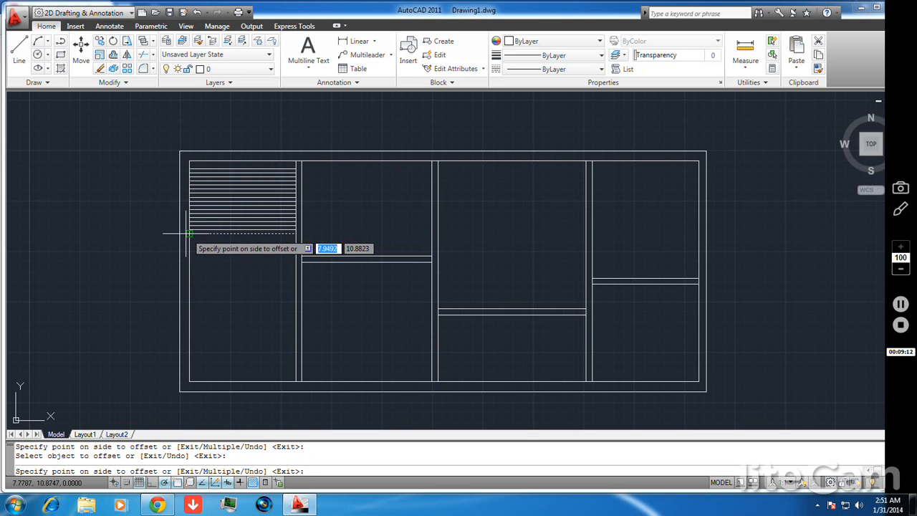
pyautogui.click(212, 237)
pyautogui.click(218, 236)
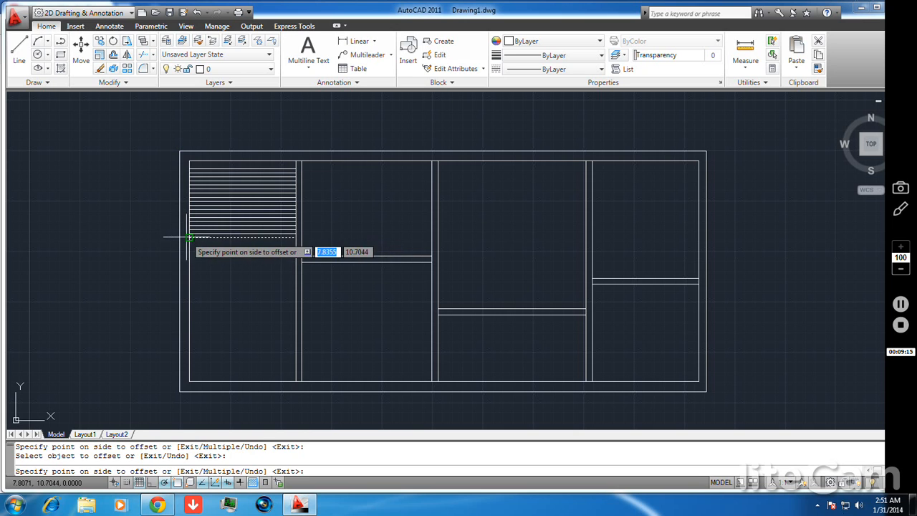
pyautogui.click(213, 237)
pyautogui.rightClick(105, 217)
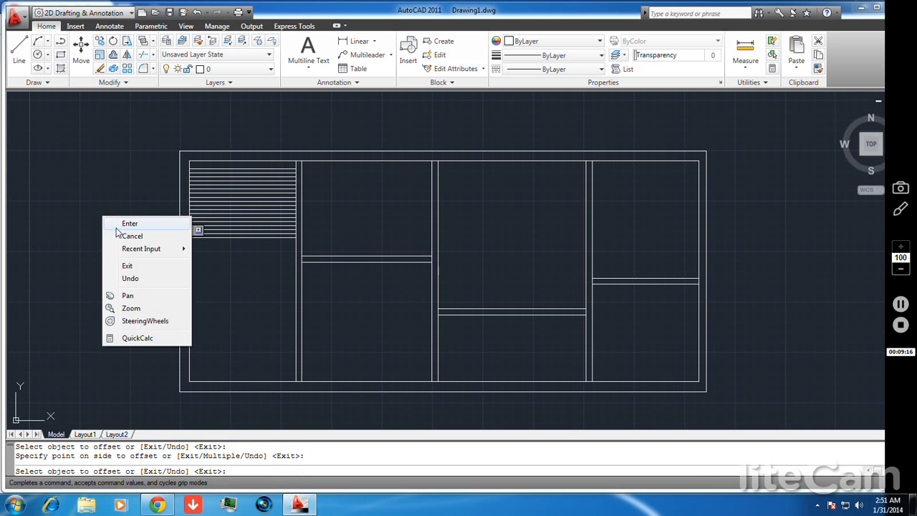
pyautogui.click(120, 224)
# - Draw a vertical line about 3.8 long from the inner rectangle's upper edge down through the stack's middle to its lowest line
pyautogui.click(21, 61)
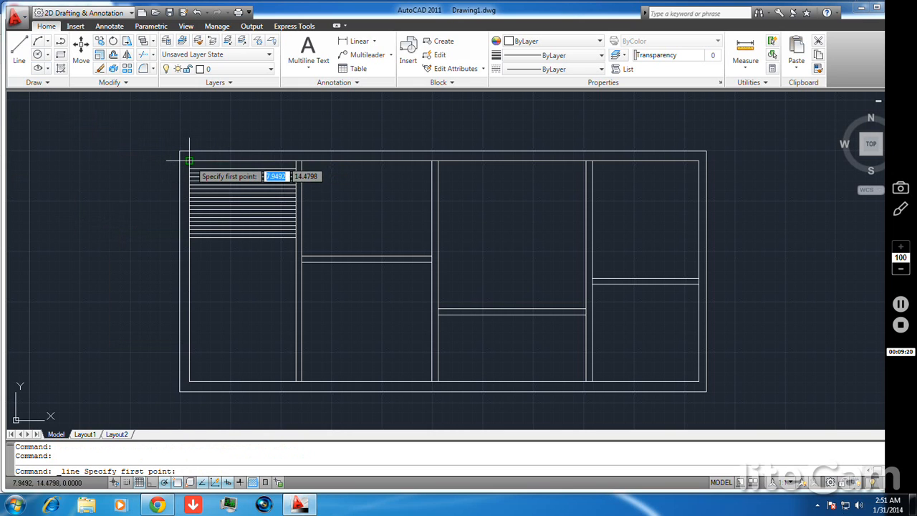
pyautogui.click(240, 161)
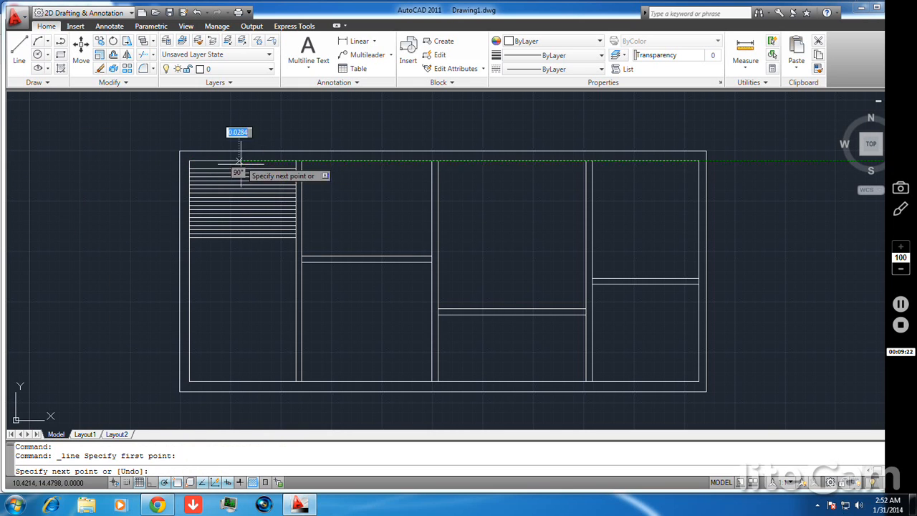
pyautogui.click(238, 236)
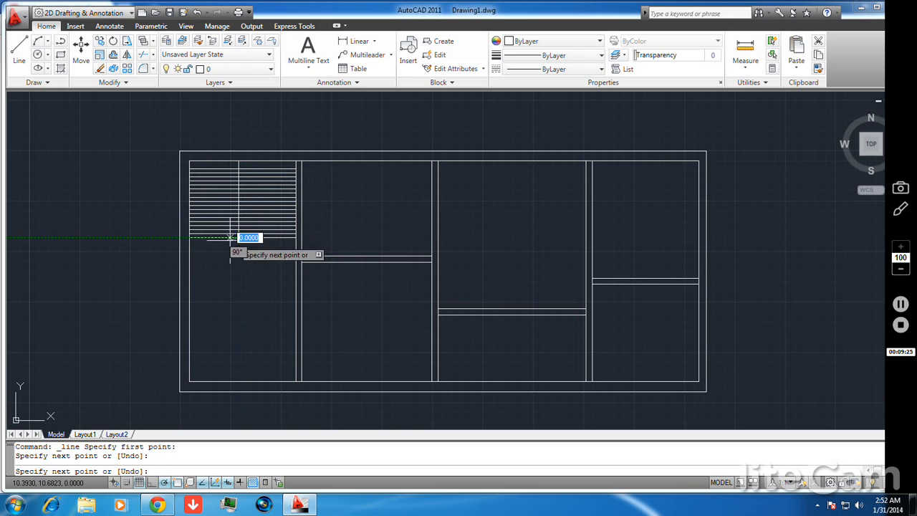
pyautogui.rightClick(136, 225)
pyautogui.click(149, 229)
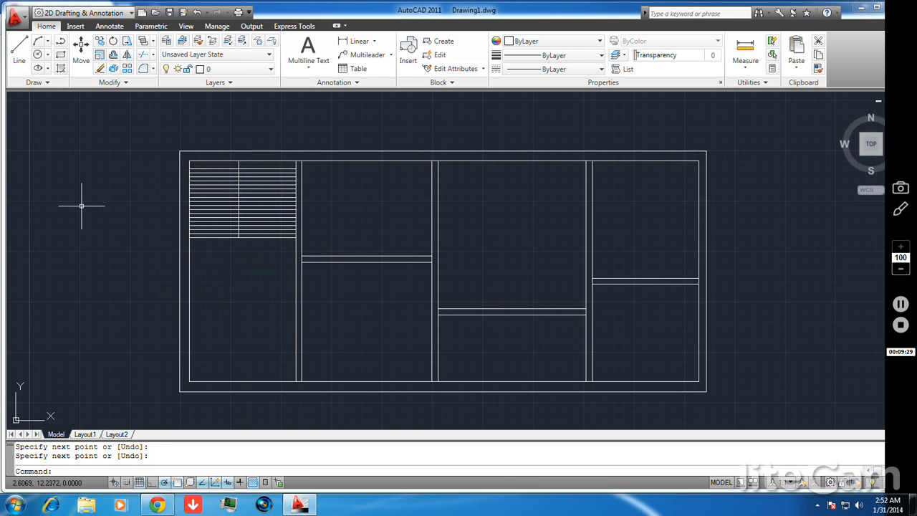
# - Try to draw a short line across the outer wall's thickness at the inner rectangle's lower-left corner
pyautogui.click(19, 48)
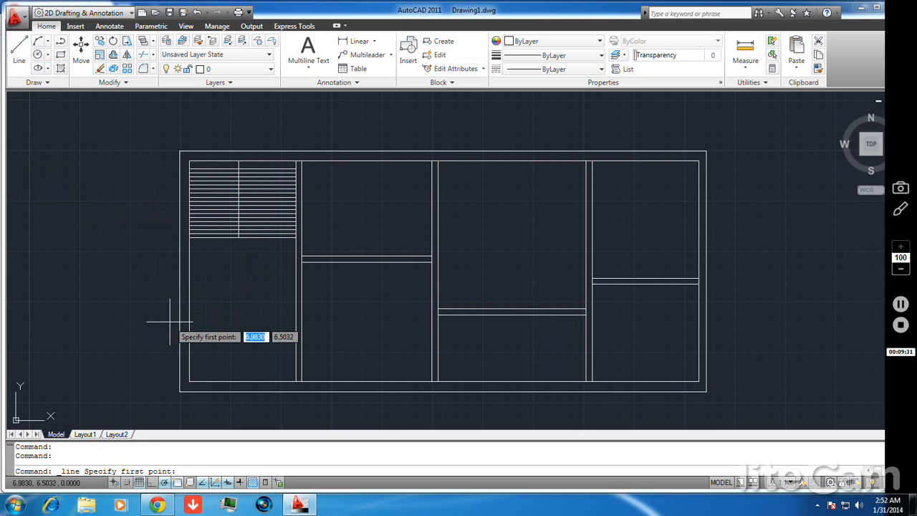
pyautogui.click(183, 380)
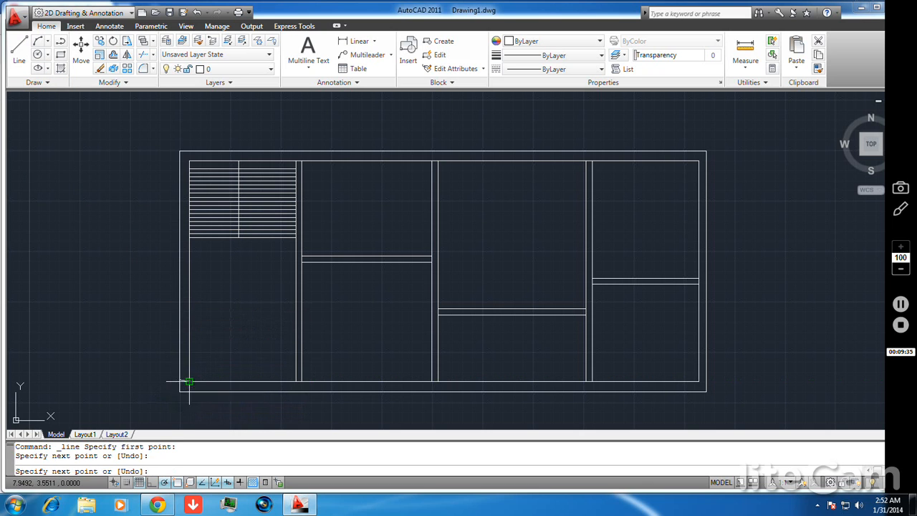
pyautogui.rightClick(159, 352)
pyautogui.click(167, 359)
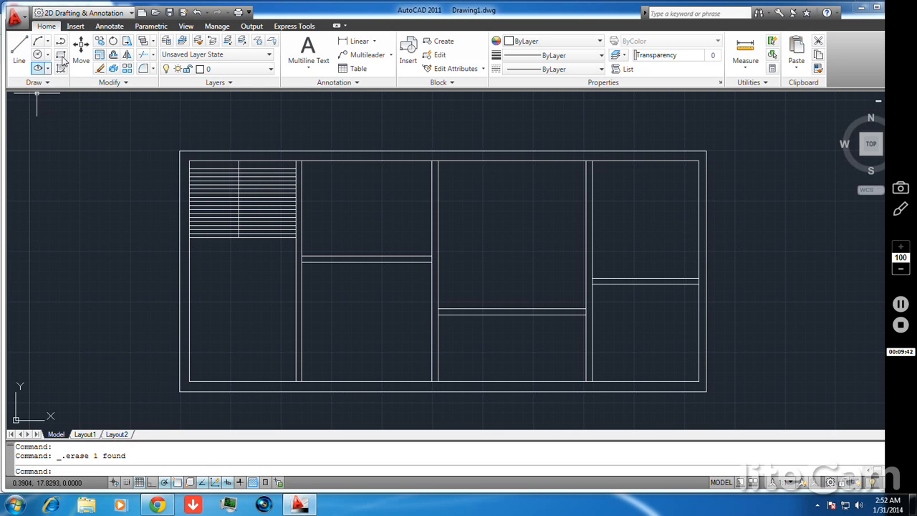
# - Draw a small rectangle across the thickness of the left outer wall, starting on its outer face about halfway down
pyautogui.click(56, 59)
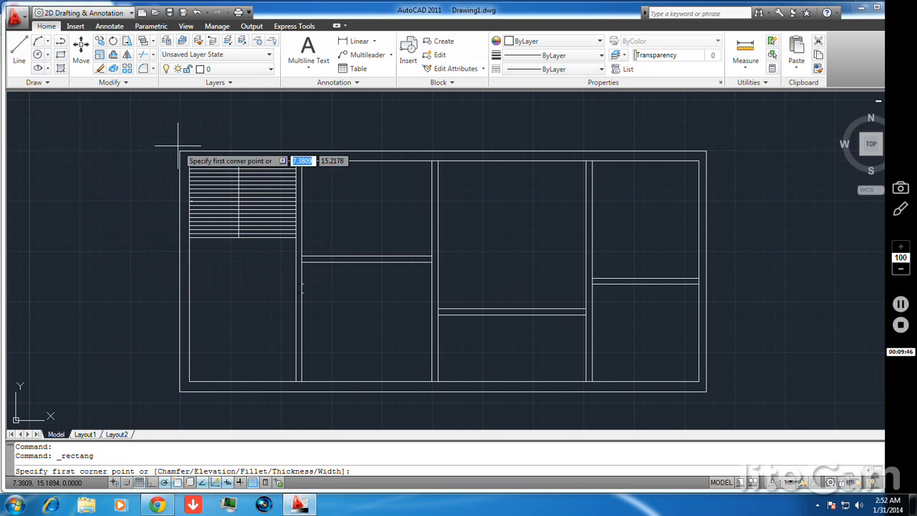
pyautogui.click(179, 273)
pyautogui.click(186, 281)
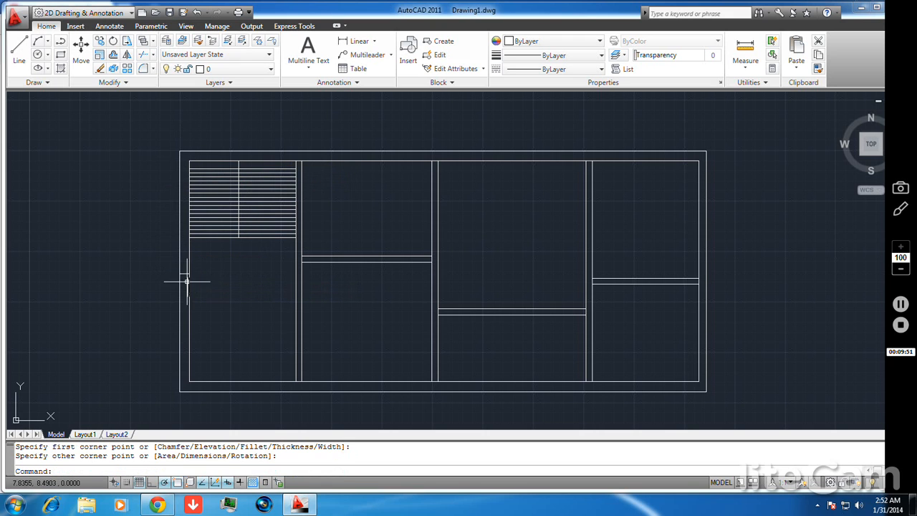
pyautogui.click(189, 338)
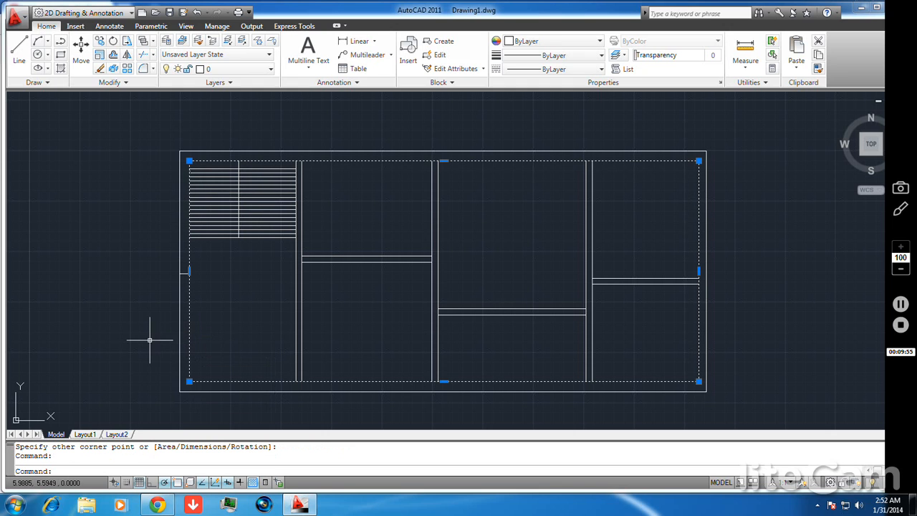
# - Undo the small rectangle on the left outer wall and draw a short horizontal line across that wall's thickness, about a quarter of the way up
pyautogui.press('Escape')
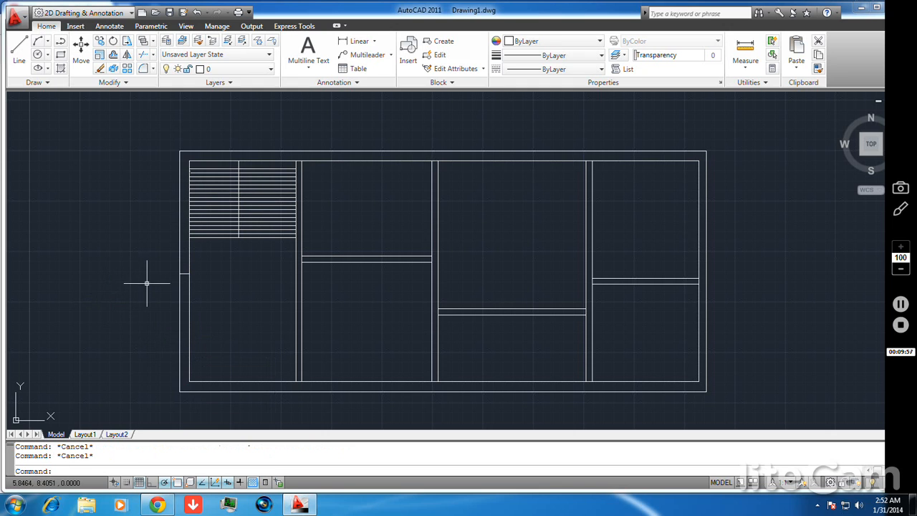
pyautogui.click(197, 13)
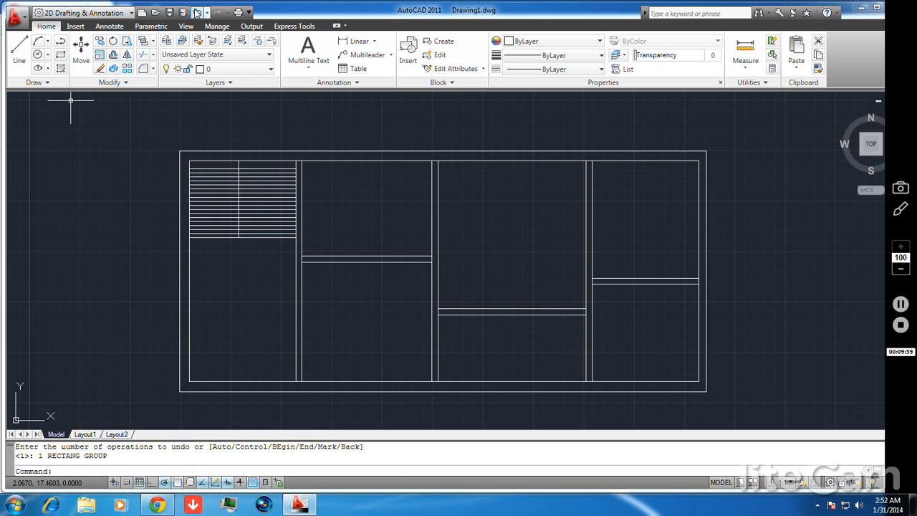
pyautogui.click(20, 63)
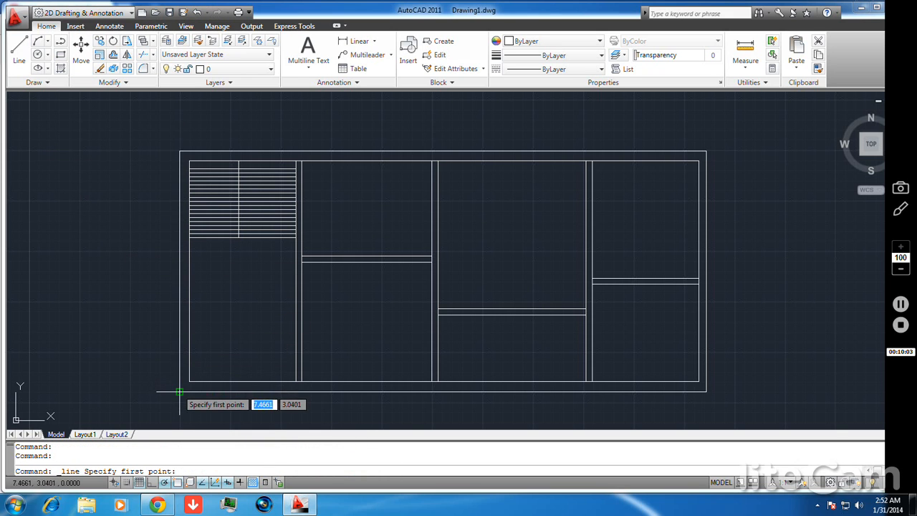
pyautogui.click(179, 334)
pyautogui.click(189, 333)
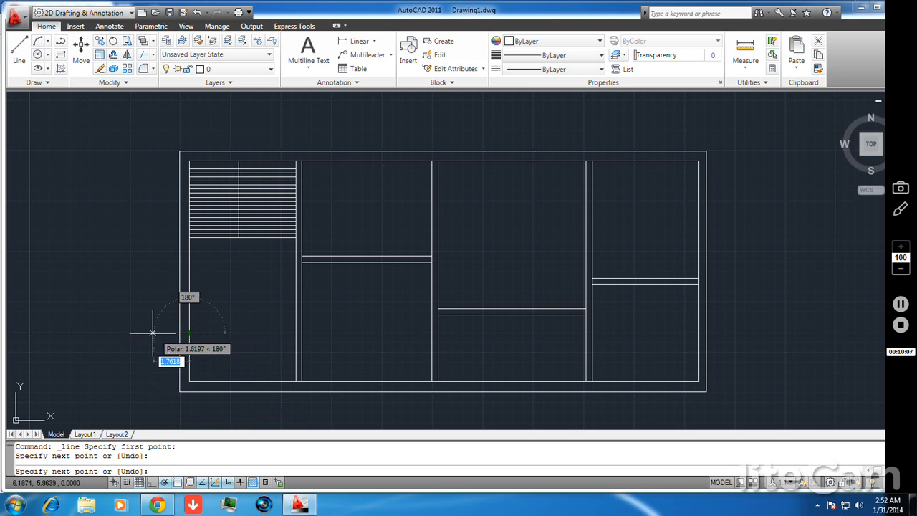
pyautogui.rightClick(148, 330)
pyautogui.click(161, 339)
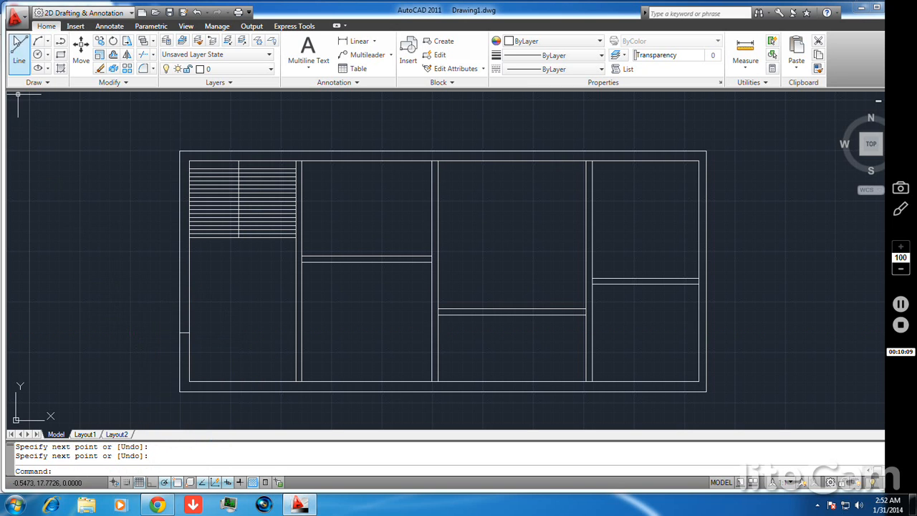
# - Draw a second short horizontal line across the left outer wall's thickness, about halfway up the wall
pyautogui.rightClick(47, 149)
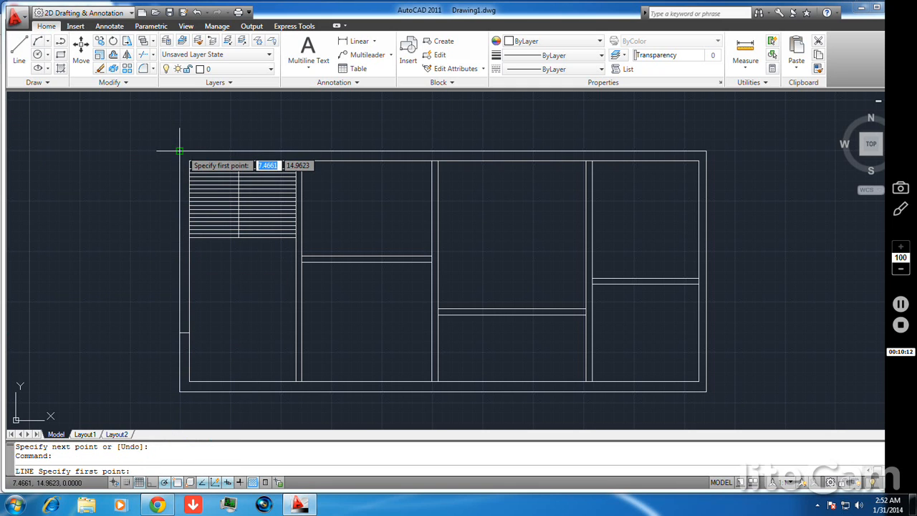
pyautogui.click(189, 276)
pyautogui.rightClick(141, 279)
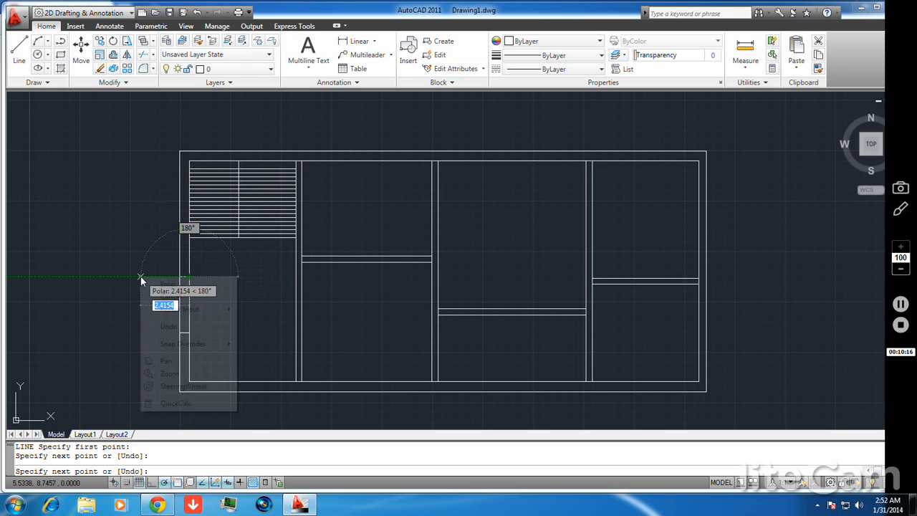
pyautogui.click(150, 284)
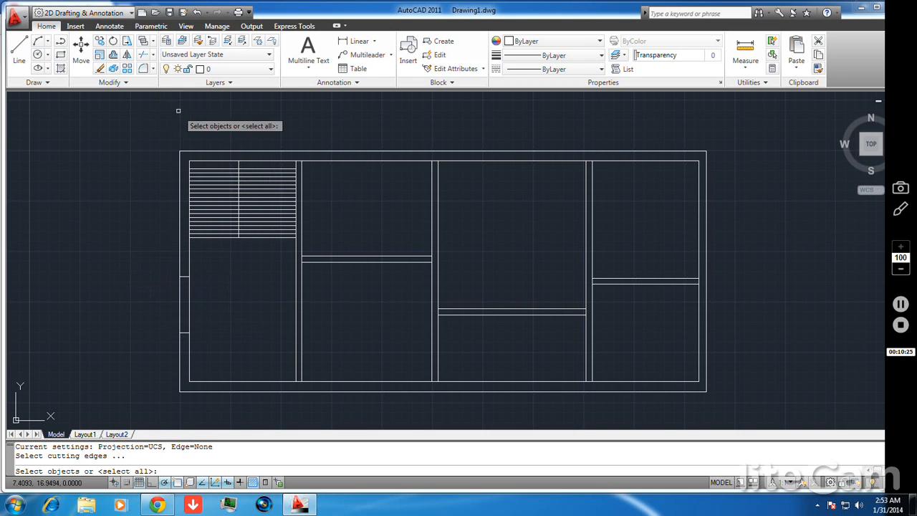
# - Trim both faces of the left outer wall between the two short lines to open a gap
pyautogui.press('Return')
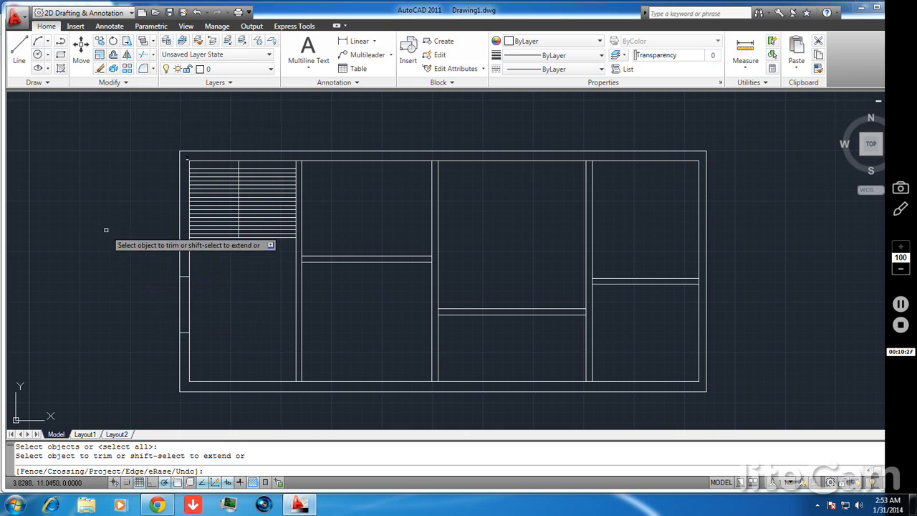
pyautogui.click(179, 307)
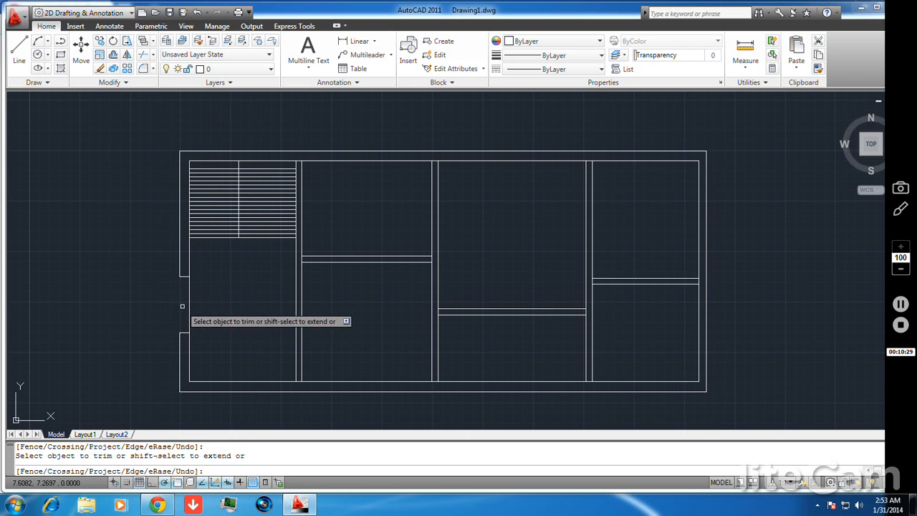
pyautogui.rightClick(136, 295)
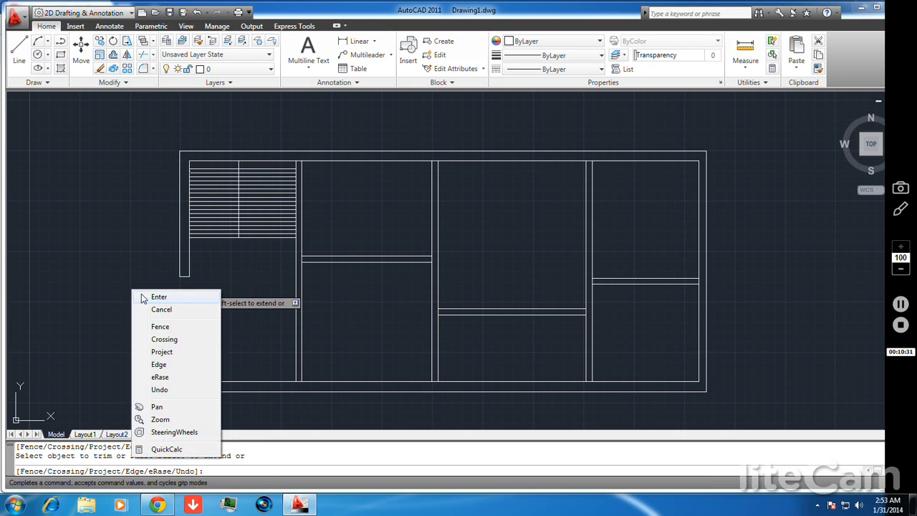
pyautogui.click(150, 296)
# - Trim the inner wall edge across the leftmost partition's upper end and that partition's face where the left horizontal wall joins it
pyautogui.scroll(2, 307, 231)
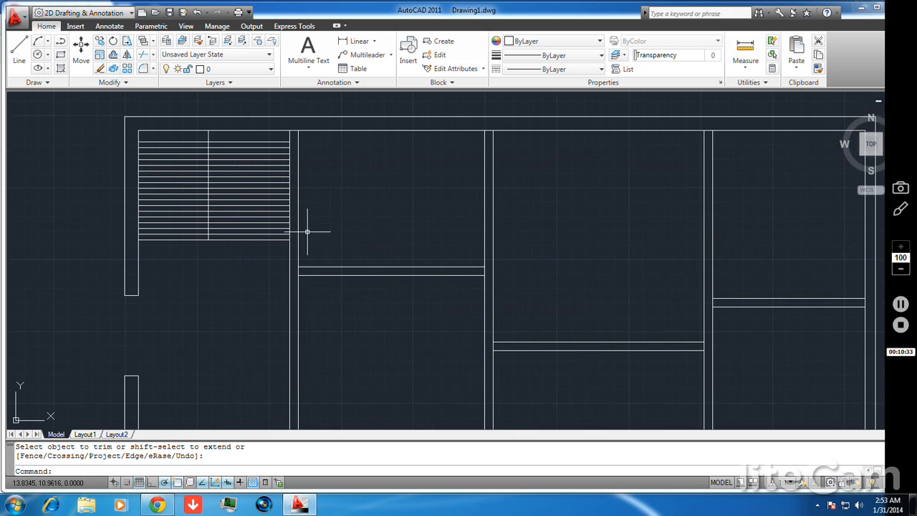
pyautogui.scroll(4, 279, 176)
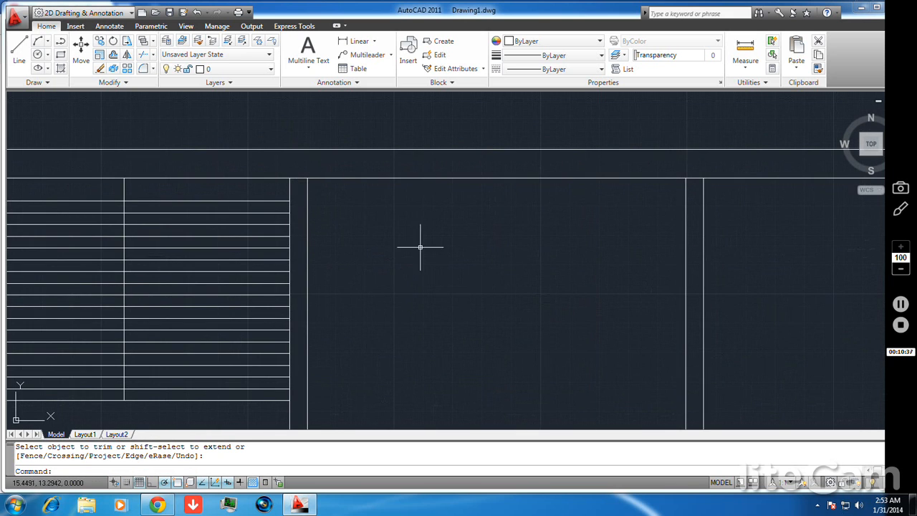
pyautogui.scroll(-2, 421, 247)
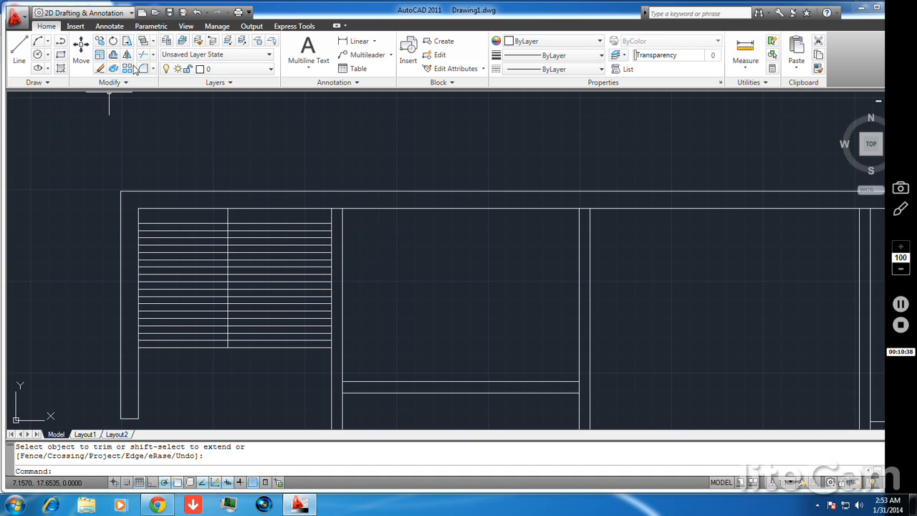
pyautogui.rightClick(138, 156)
pyautogui.click(151, 164)
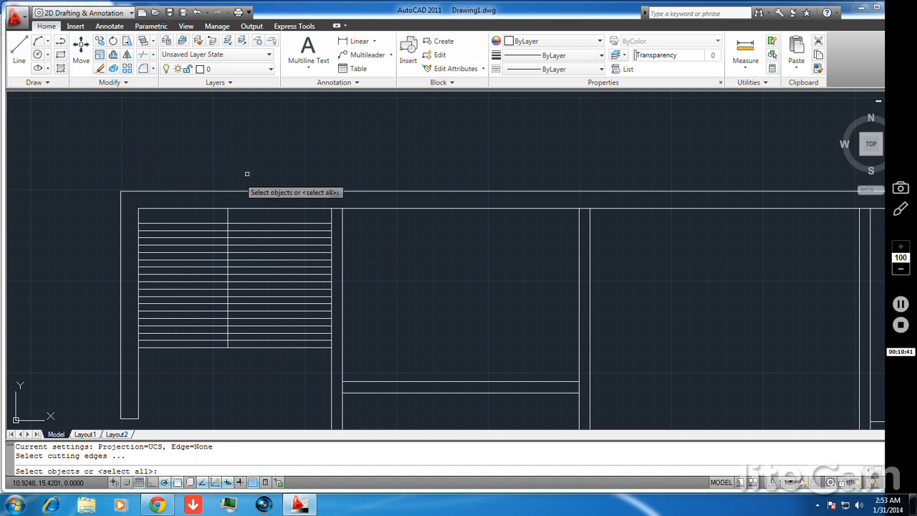
pyautogui.press('Return')
pyautogui.click(338, 209)
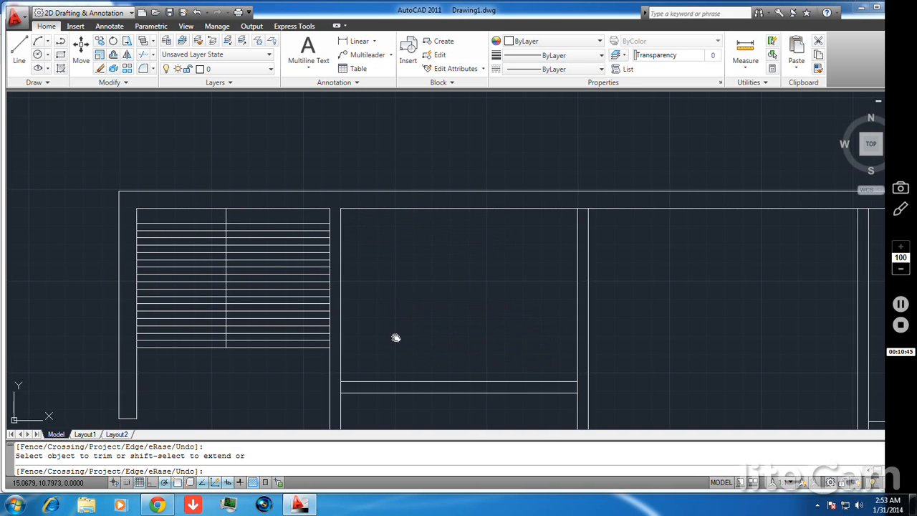
pyautogui.moveTo(394, 340); pyautogui.dragTo(369, 252, button='middle')
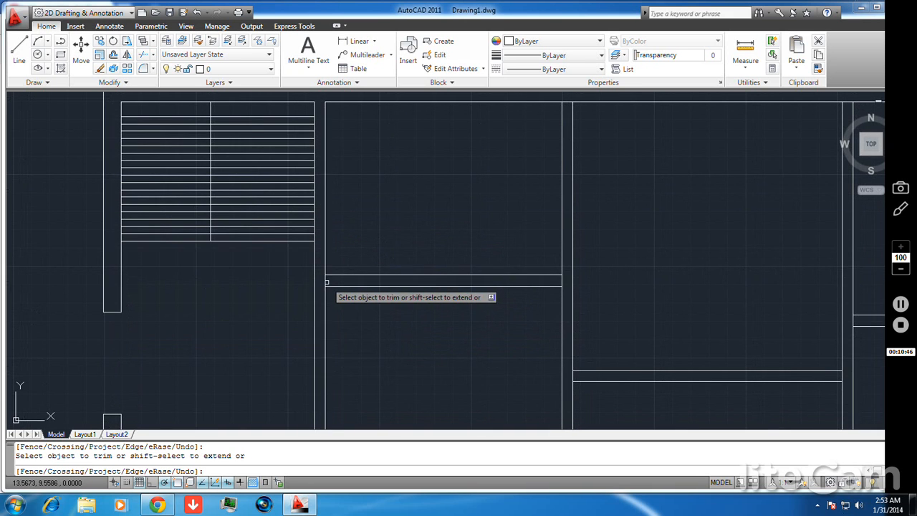
pyautogui.scroll(-2, 534, 326)
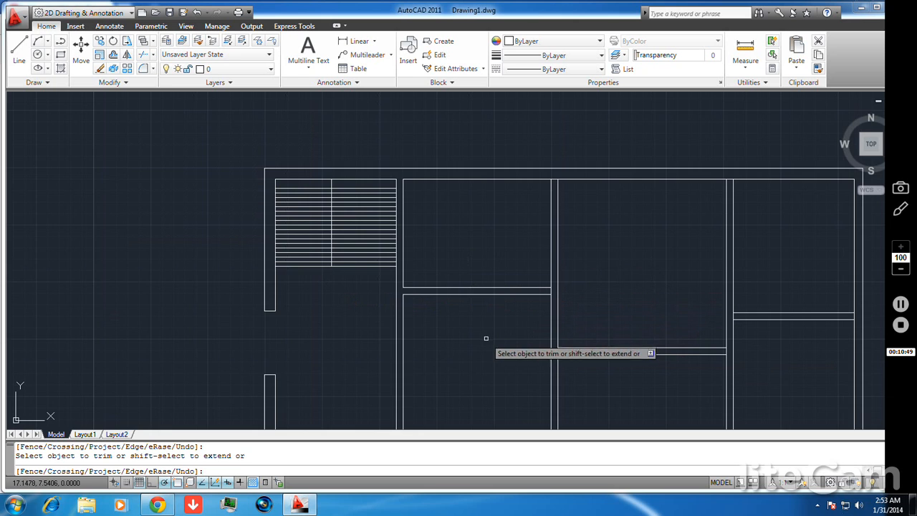
# - Trim the inner wall edge across the other vertical partition ends and open the horizontal walls' junctions in the two right-hand bays
pyautogui.moveTo(485, 339); pyautogui.dragTo(479, 321, button='middle')
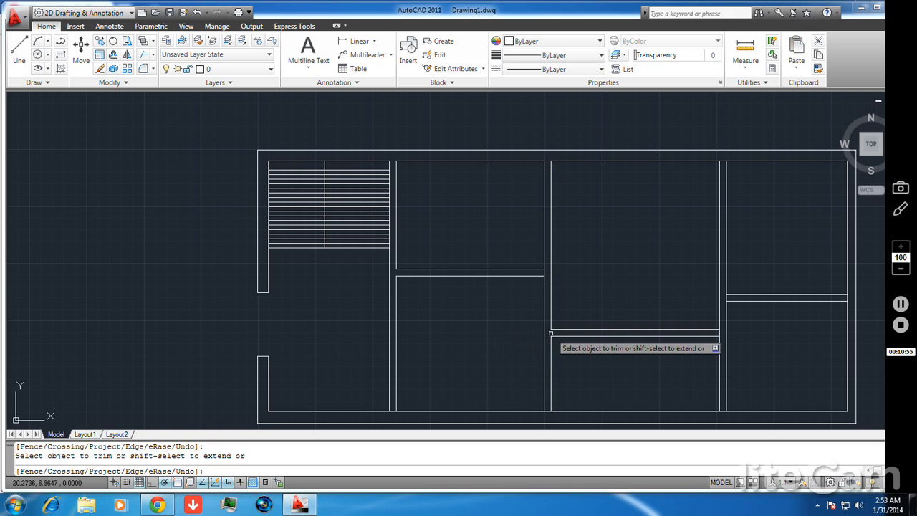
pyautogui.moveTo(449, 320); pyautogui.dragTo(368, 299, button='middle')
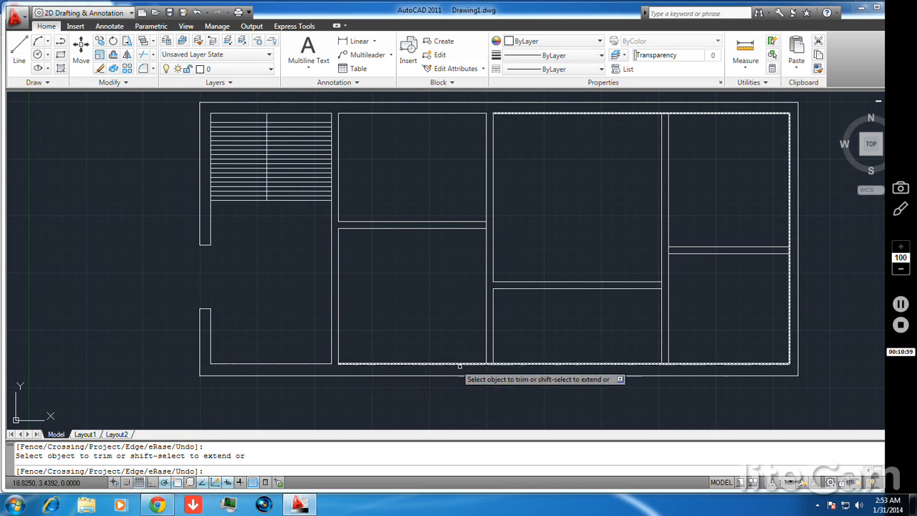
pyautogui.click(490, 364)
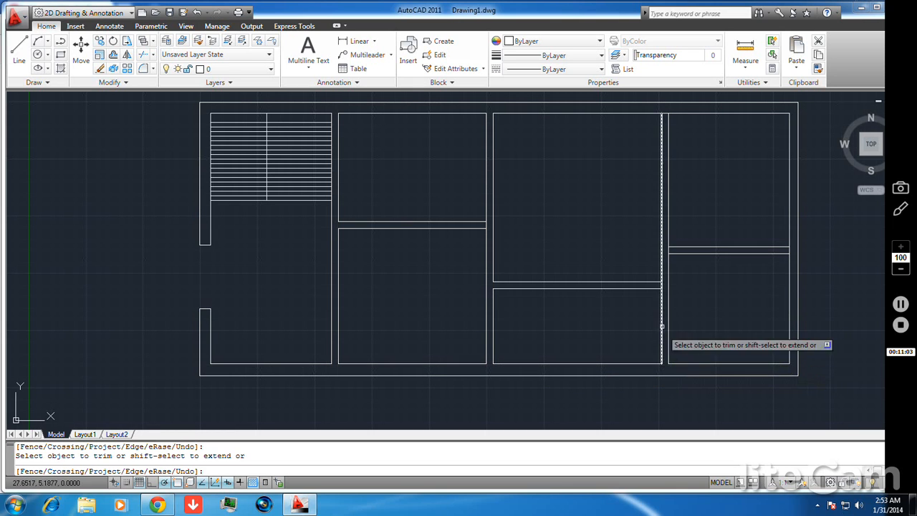
pyautogui.click(663, 286)
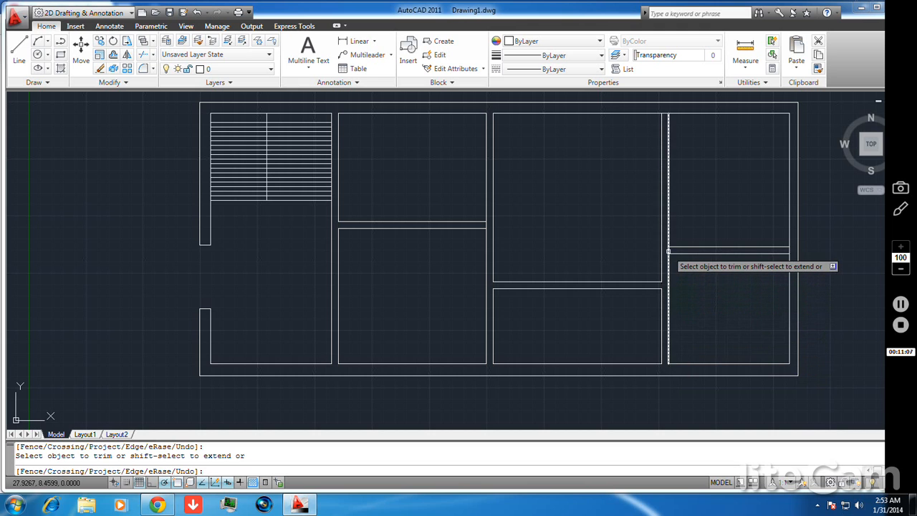
pyautogui.click(668, 251)
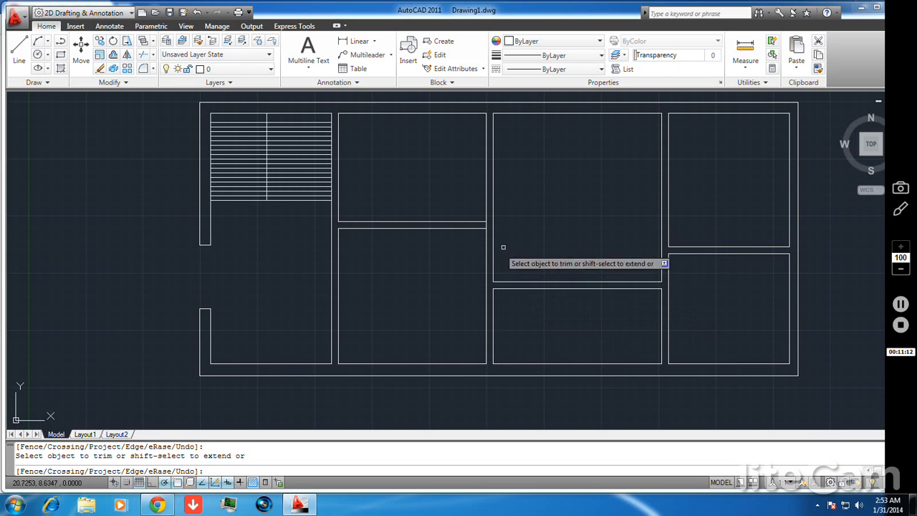
pyautogui.rightClick(91, 221)
pyautogui.click(133, 231)
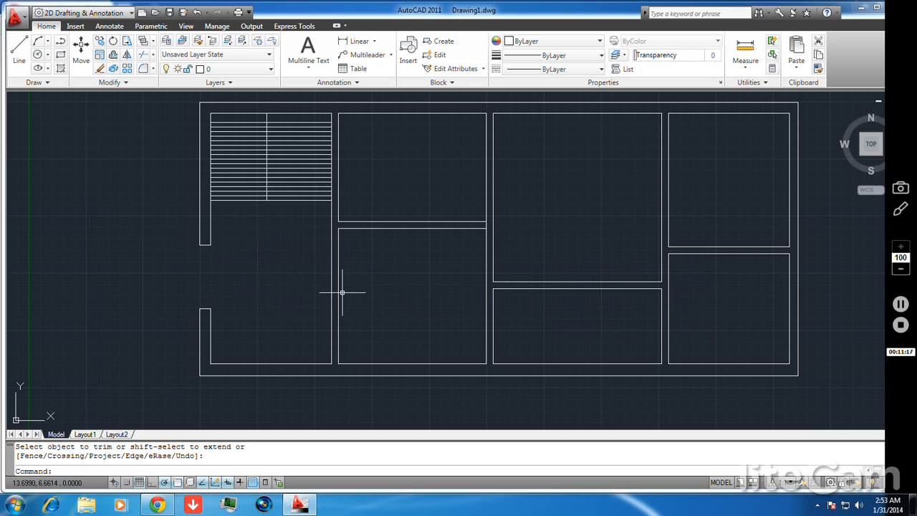
# - Draw a short horizontal line closing the lower end of the leftmost vertical partition
pyautogui.click(18, 56)
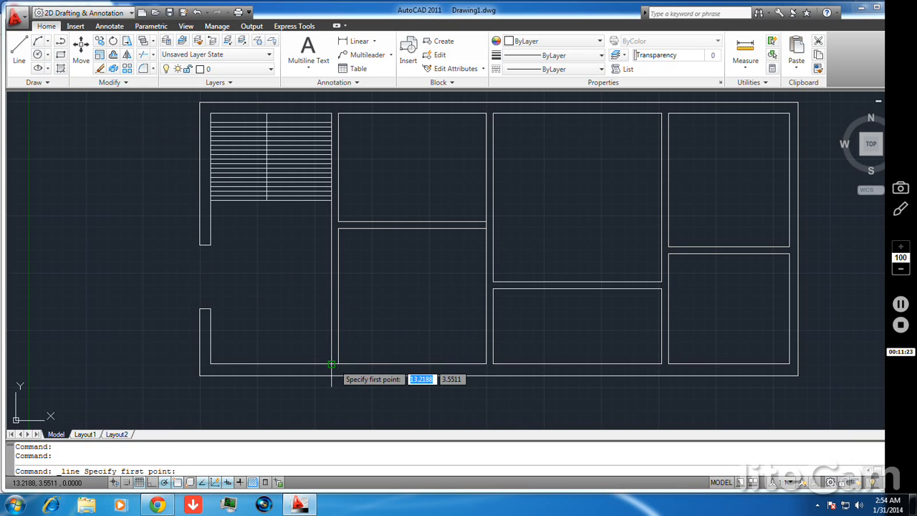
pyautogui.click(331, 365)
pyautogui.click(338, 365)
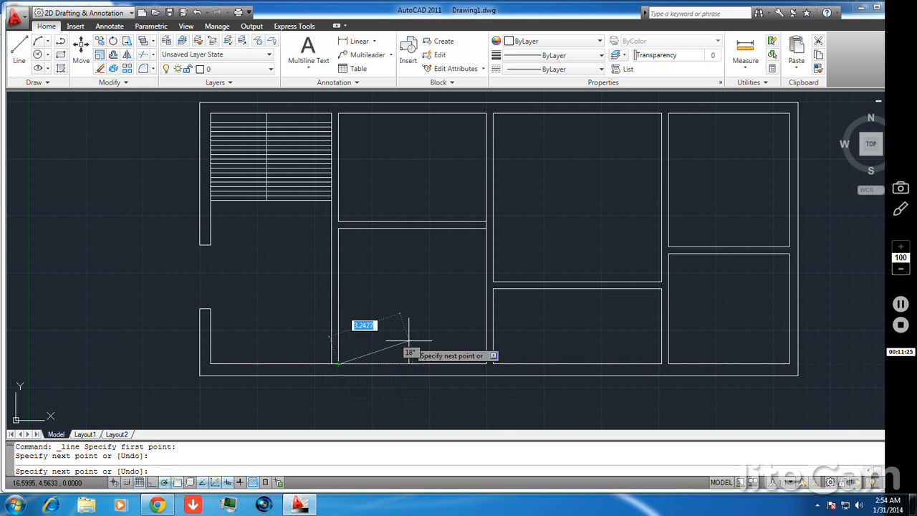
pyautogui.rightClick(409, 344)
pyautogui.click(430, 349)
# - Draw a short horizontal line across the leftmost vertical partition, a short distance above its lower end
pyautogui.rightClick(398, 332)
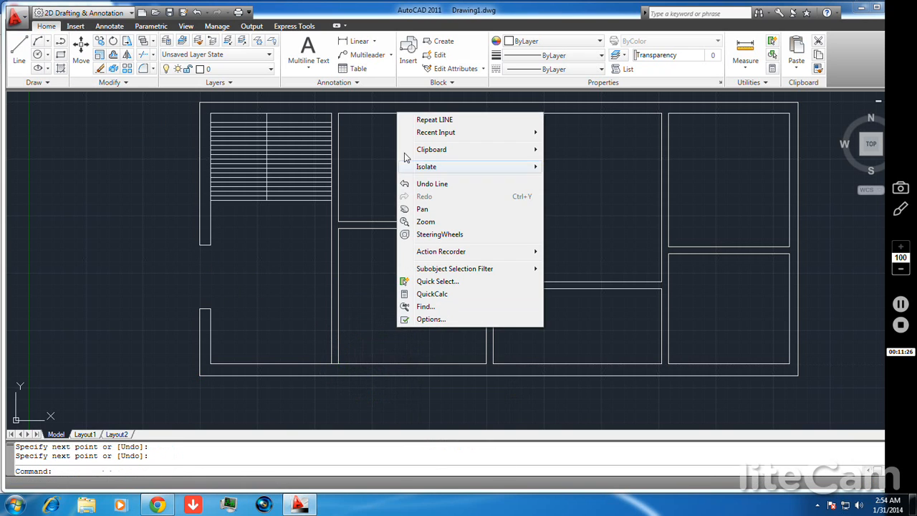
pyautogui.click(430, 120)
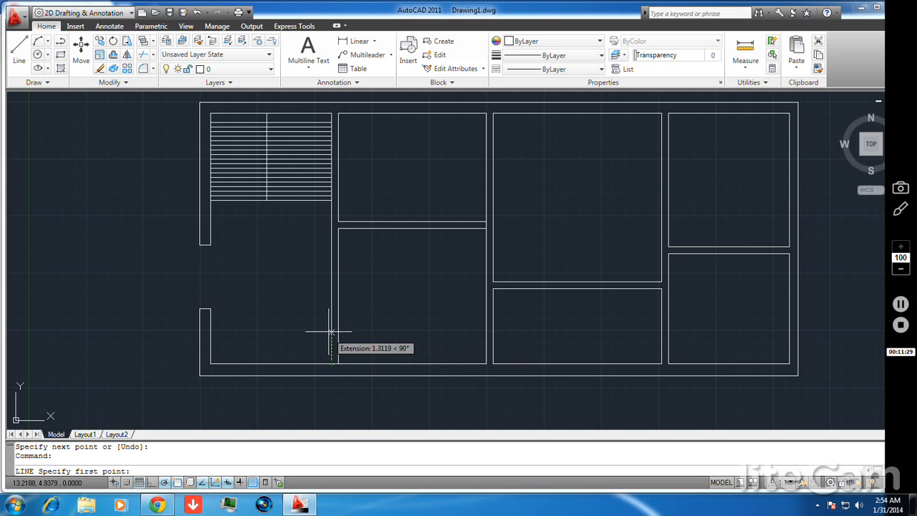
pyautogui.click(332, 327)
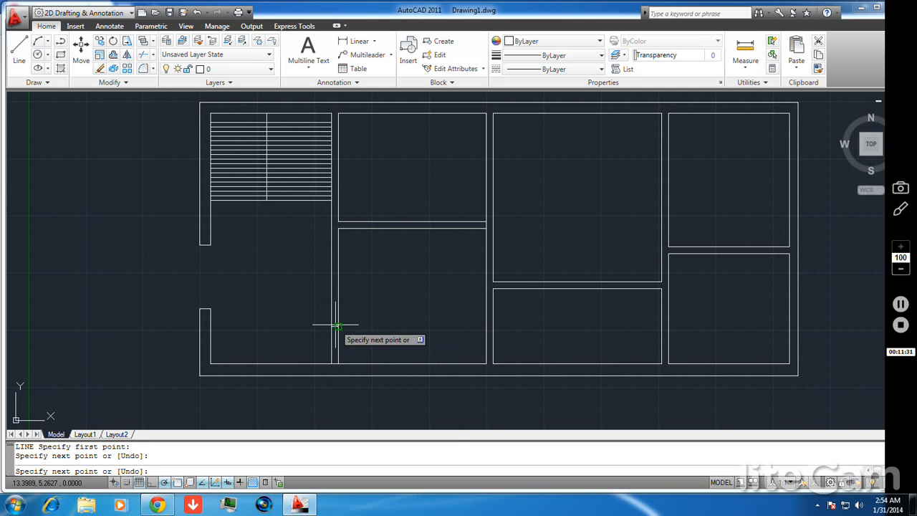
pyautogui.rightClick(337, 326)
pyautogui.click(375, 314)
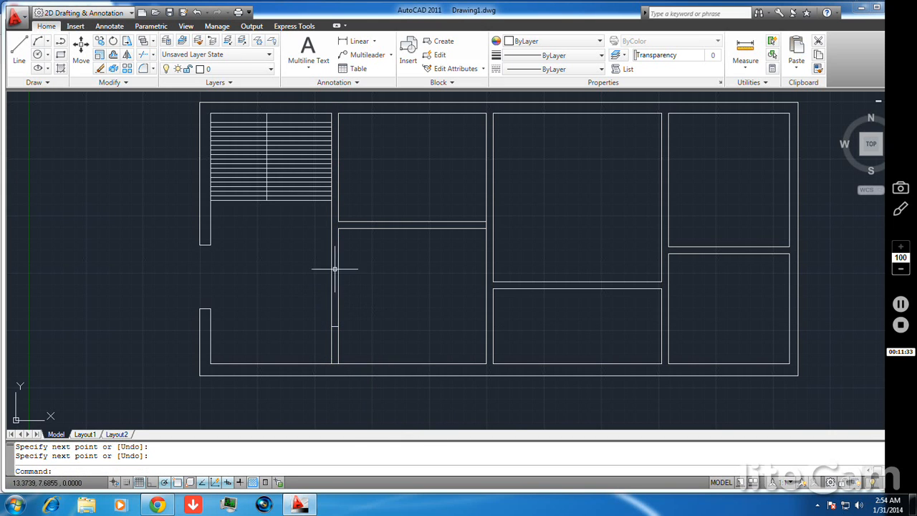
# - Draw a short vertical line closing the left horizontal wall's end where it meets the leftmost partition
pyautogui.rightClick(373, 254)
pyautogui.click(391, 260)
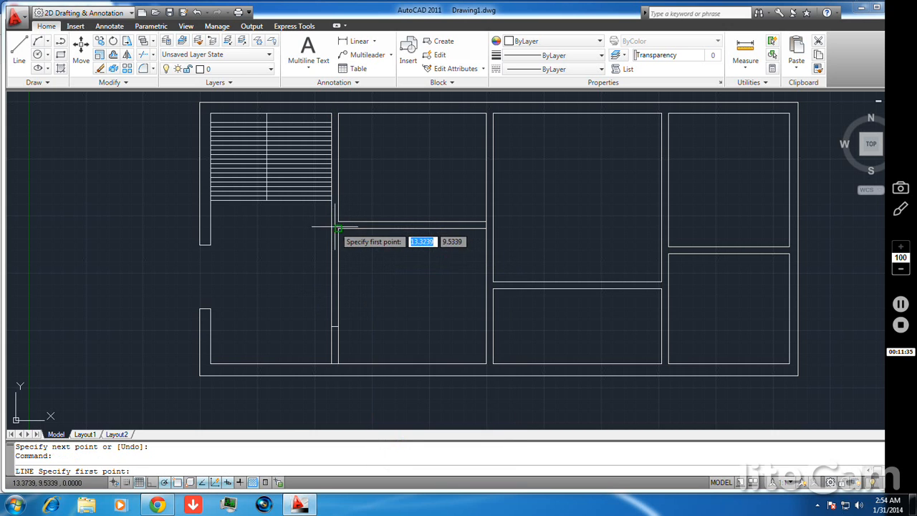
pyautogui.click(338, 229)
pyautogui.click(339, 223)
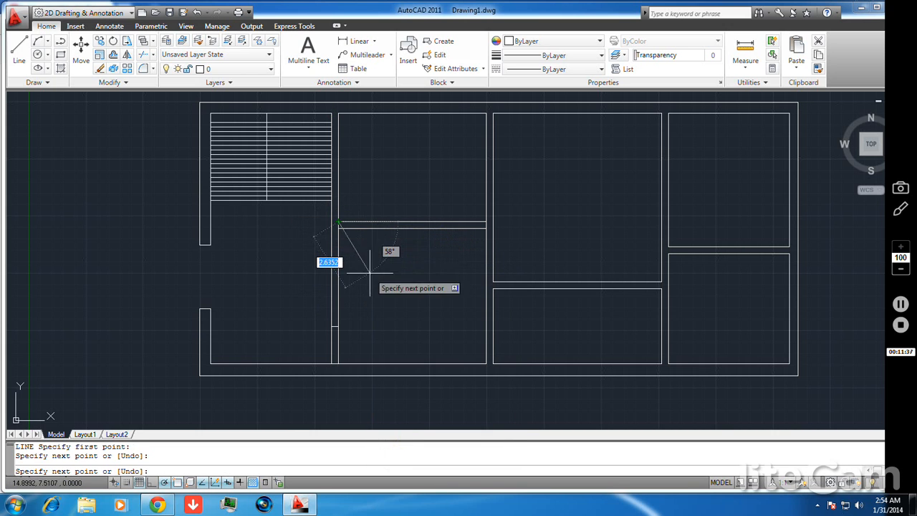
pyautogui.rightClick(368, 272)
pyautogui.click(390, 282)
# - Draw a short vertical line across the left horizontal wall's thickness, slightly right of its junction with the leftmost partition
pyautogui.rightClick(368, 248)
pyautogui.click(394, 255)
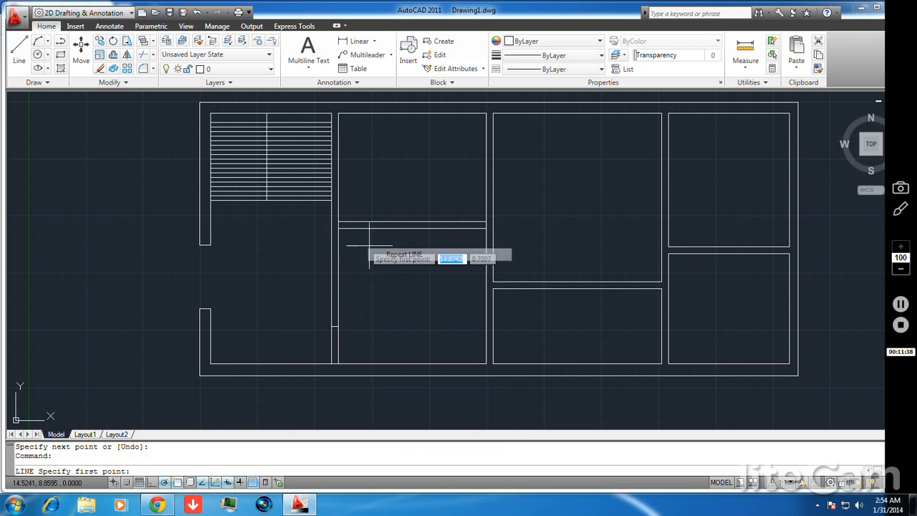
pyautogui.click(364, 228)
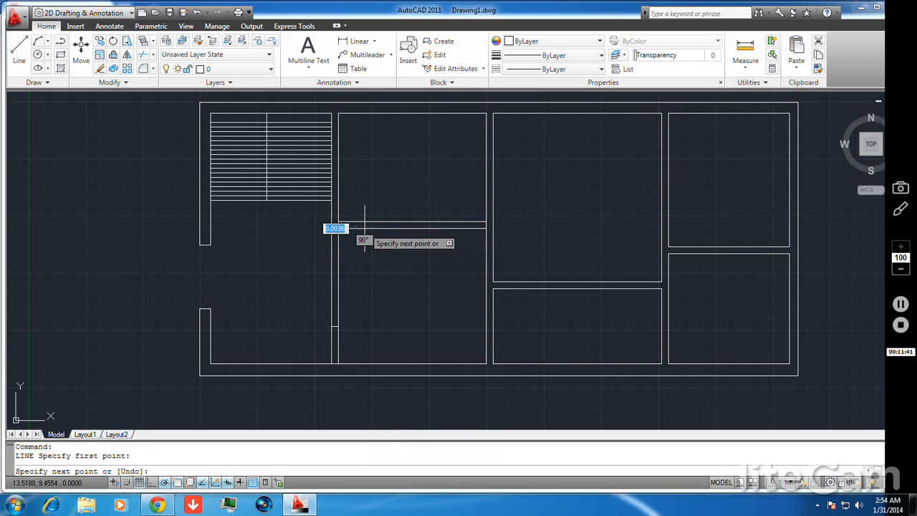
pyautogui.click(364, 223)
pyautogui.rightClick(389, 281)
pyautogui.click(395, 286)
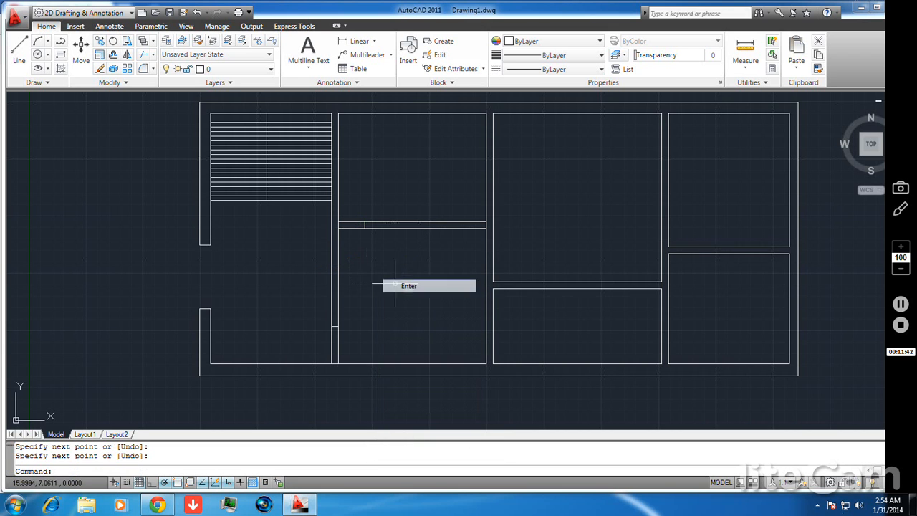
# - Draw a short horizontal line closing the lower end of the middle vertical partition
pyautogui.rightClick(405, 291)
pyautogui.click(443, 88)
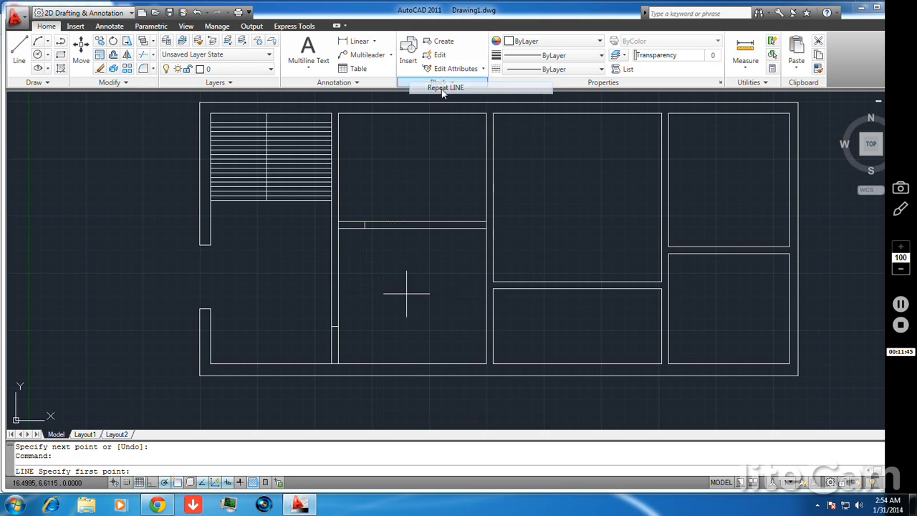
pyautogui.click(486, 365)
pyautogui.click(493, 365)
pyautogui.rightClick(516, 345)
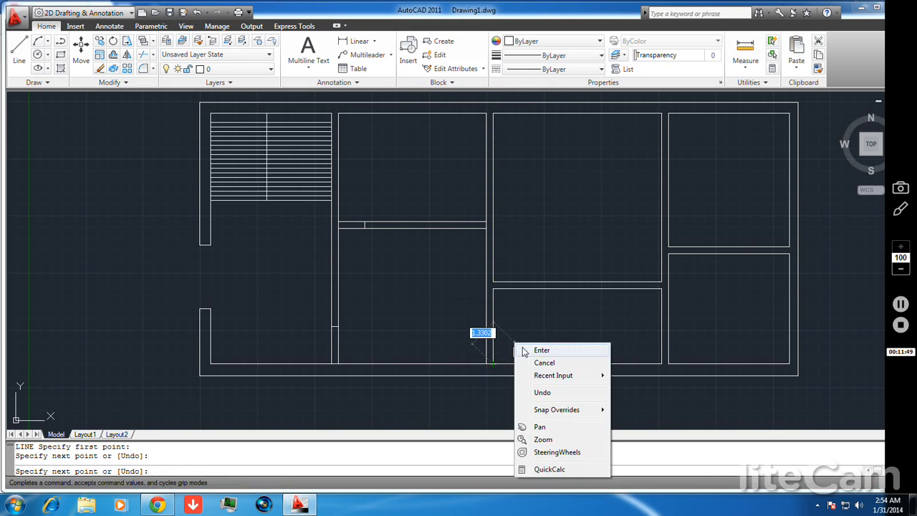
pyautogui.click(539, 351)
# - Draw a 0.3-unit horizontal line across the middle vertical partition, a short distance above its lower end
pyautogui.rightClick(451, 332)
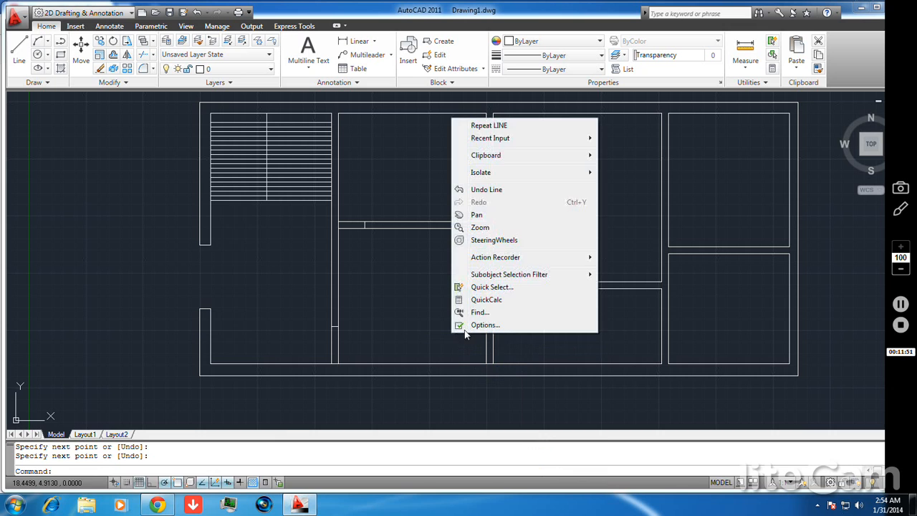
pyautogui.click(493, 130)
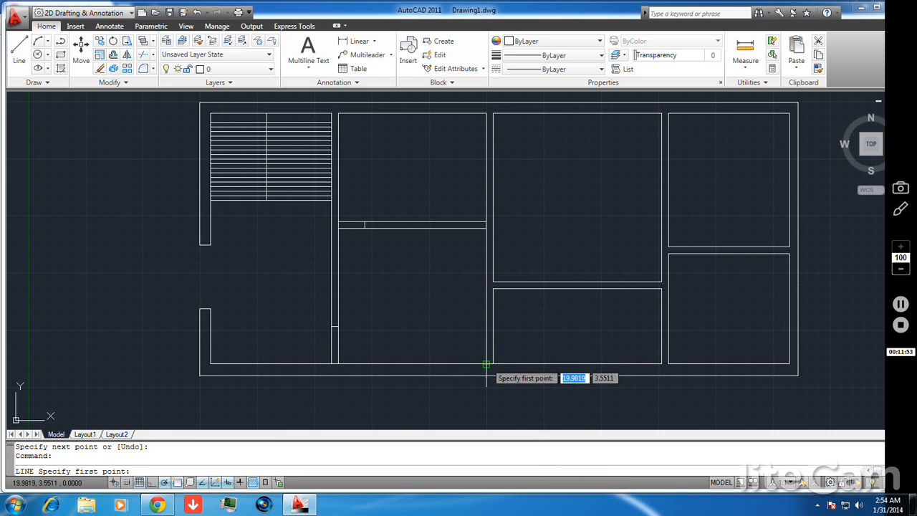
pyautogui.click(486, 341)
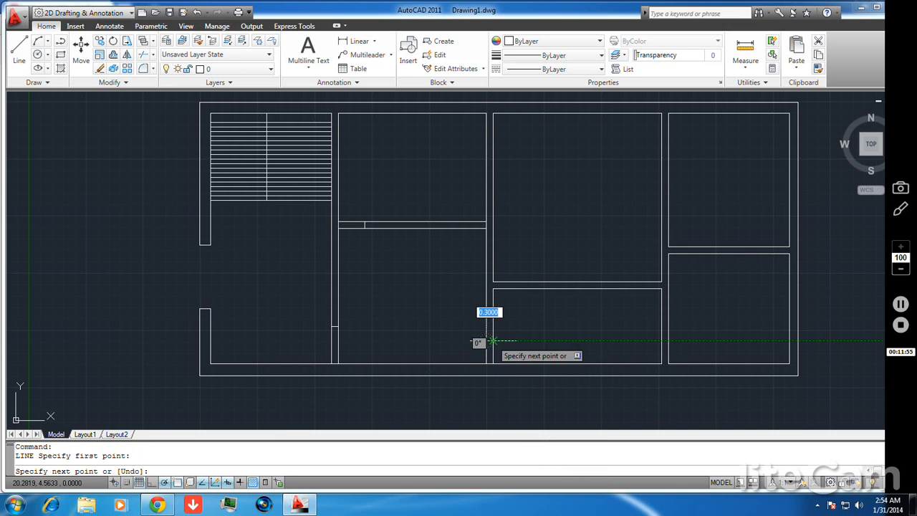
pyautogui.click(493, 341)
pyautogui.rightClick(508, 332)
pyautogui.click(532, 335)
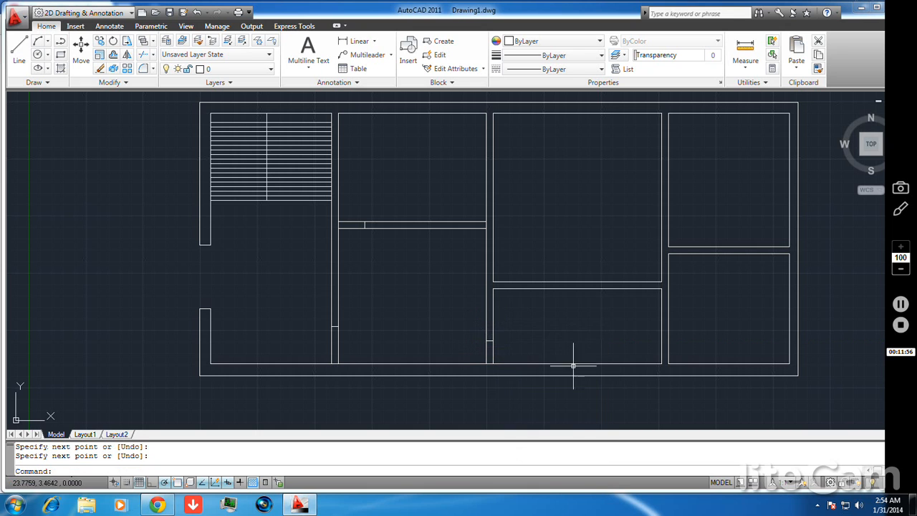
# - Draw a short vertical line closing the middle horizontal wall's left end where it meets the middle vertical partition
pyautogui.rightClick(551, 310)
pyautogui.click(591, 102)
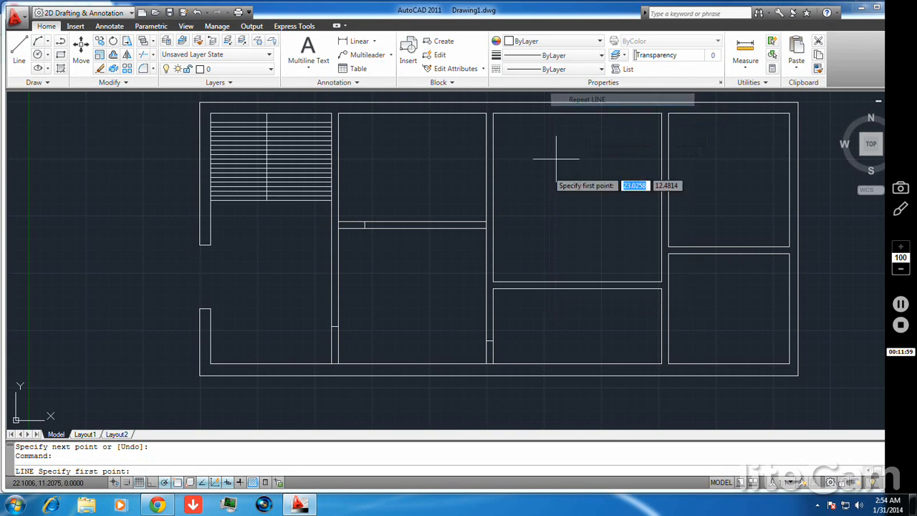
pyautogui.click(493, 289)
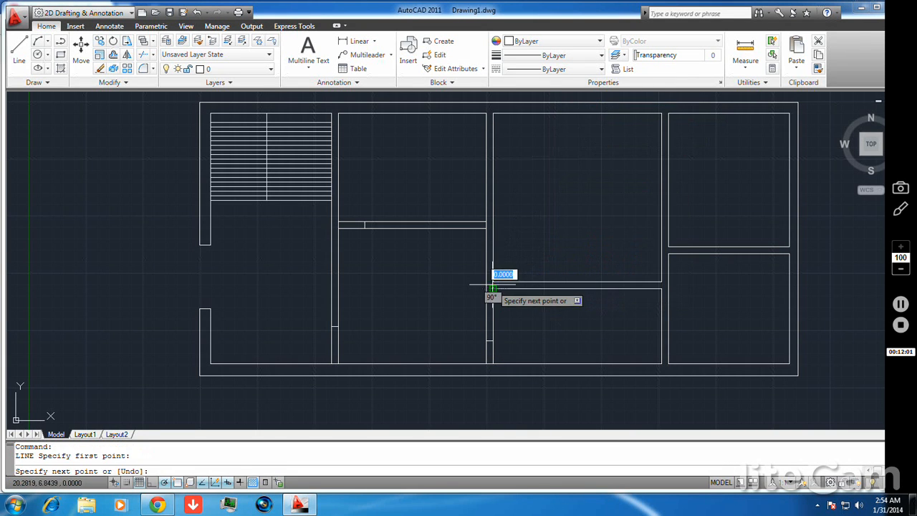
pyautogui.click(493, 281)
pyautogui.rightClick(527, 317)
pyautogui.click(549, 327)
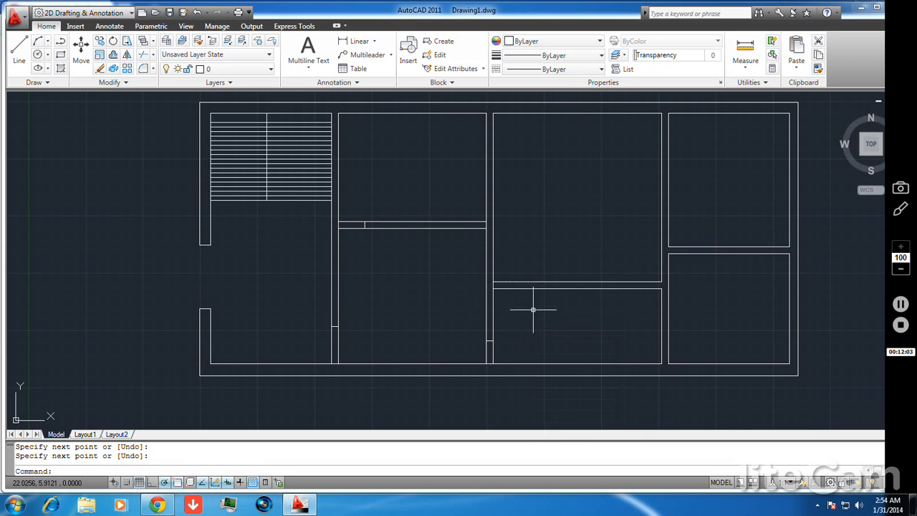
# - Draw a short vertical line across the middle horizontal wall's thickness, slightly right of its junction with the middle vertical partition
pyautogui.rightClick(534, 310)
pyautogui.click(570, 104)
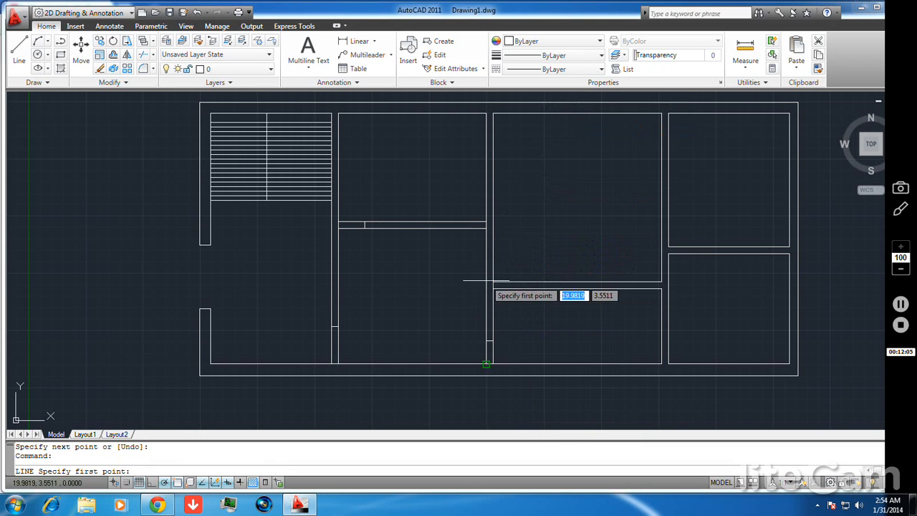
pyautogui.click(522, 287)
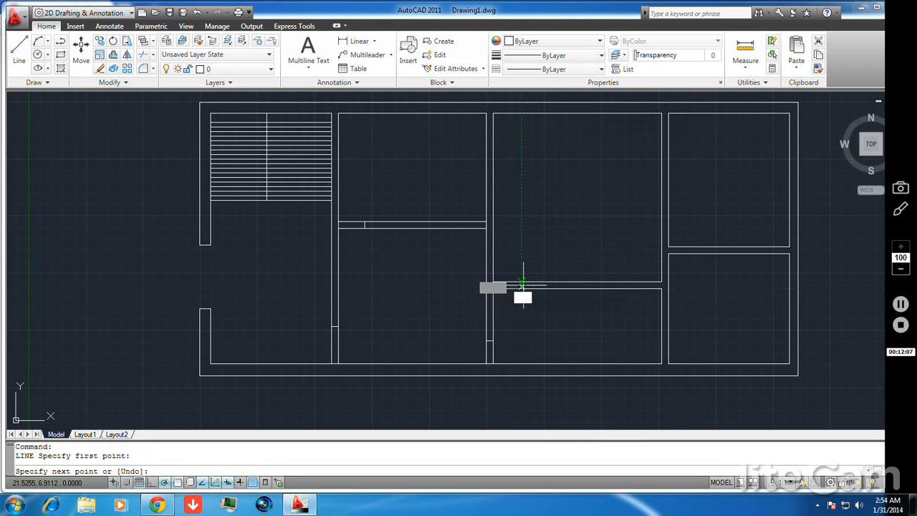
pyautogui.click(522, 285)
pyautogui.rightClick(567, 307)
pyautogui.click(570, 320)
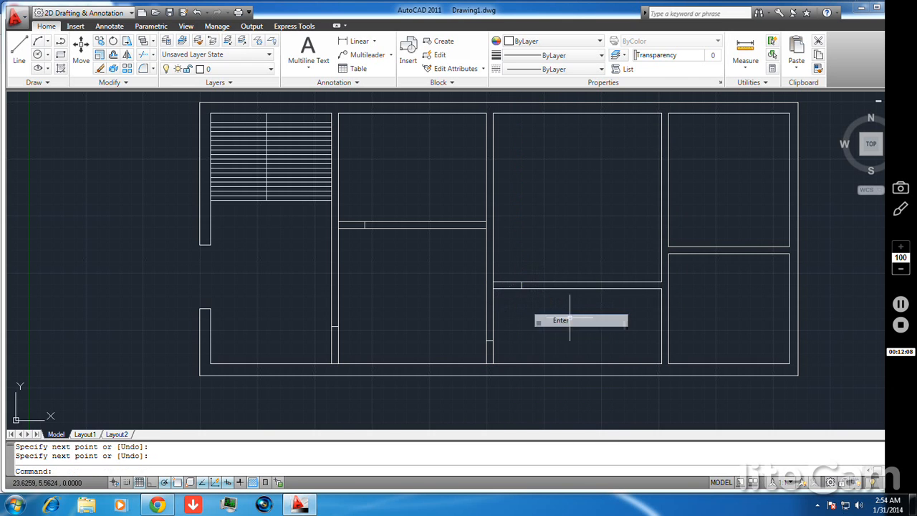
# - Draw a short horizontal line closing the lower end of the rightmost vertical partition
pyautogui.rightClick(577, 317)
pyautogui.click(614, 110)
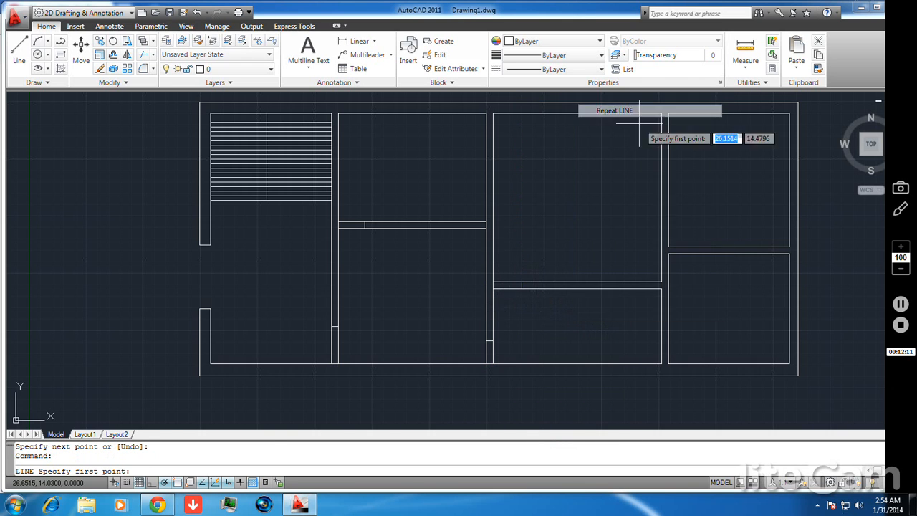
pyautogui.click(662, 364)
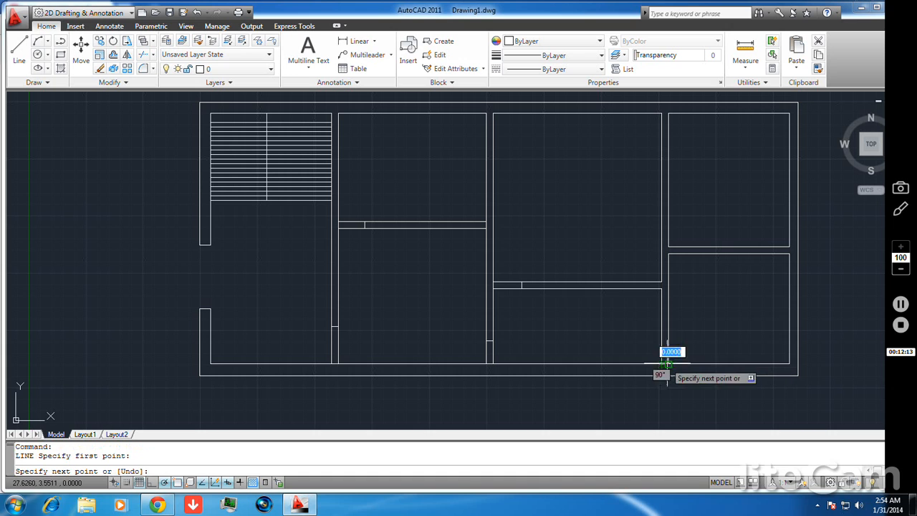
pyautogui.click(664, 350)
pyautogui.rightClick(663, 323)
pyautogui.click(724, 326)
# - Draw a short horizontal line across the rightmost vertical partition, a short distance above its lower end
pyautogui.rightClick(616, 334)
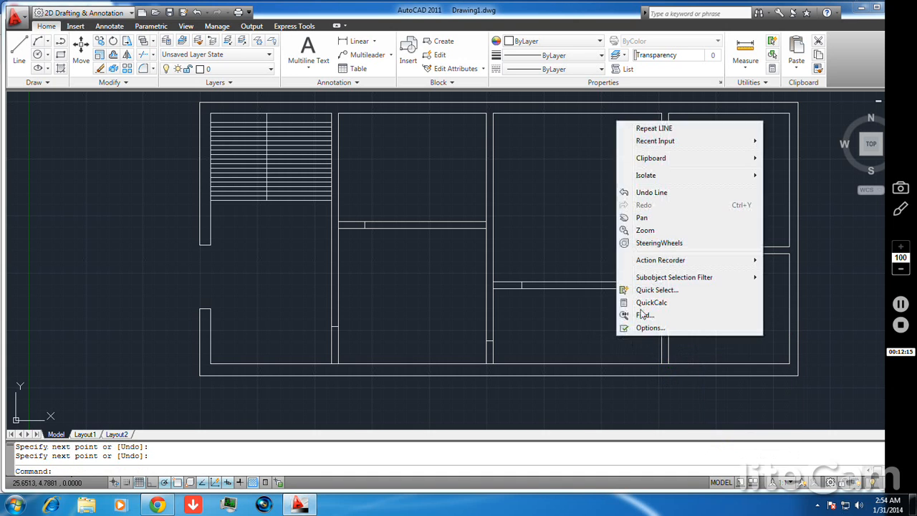
pyautogui.click(650, 127)
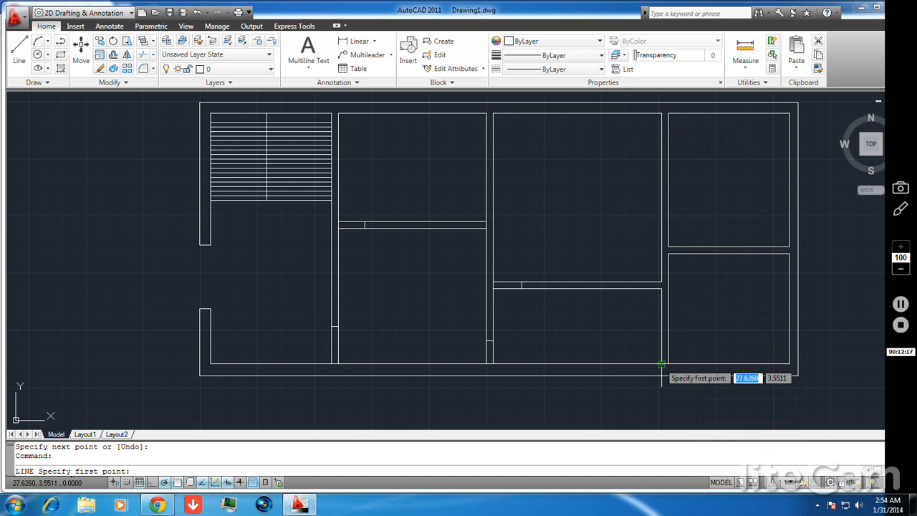
pyautogui.click(662, 343)
pyautogui.click(667, 343)
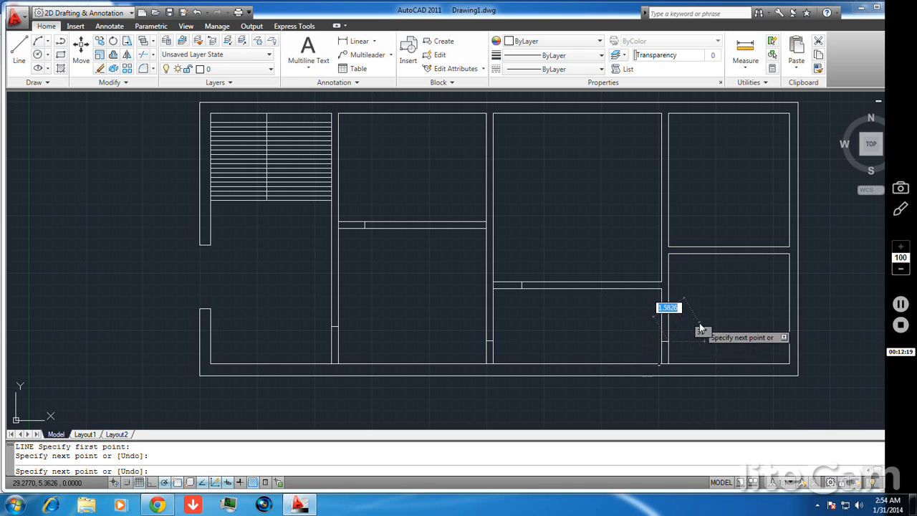
pyautogui.rightClick(700, 323)
pyautogui.click(721, 328)
# - Draw a 0.3-unit vertical line closing the right horizontal wall's left end where it meets the rightmost partition
pyautogui.rightClick(701, 299)
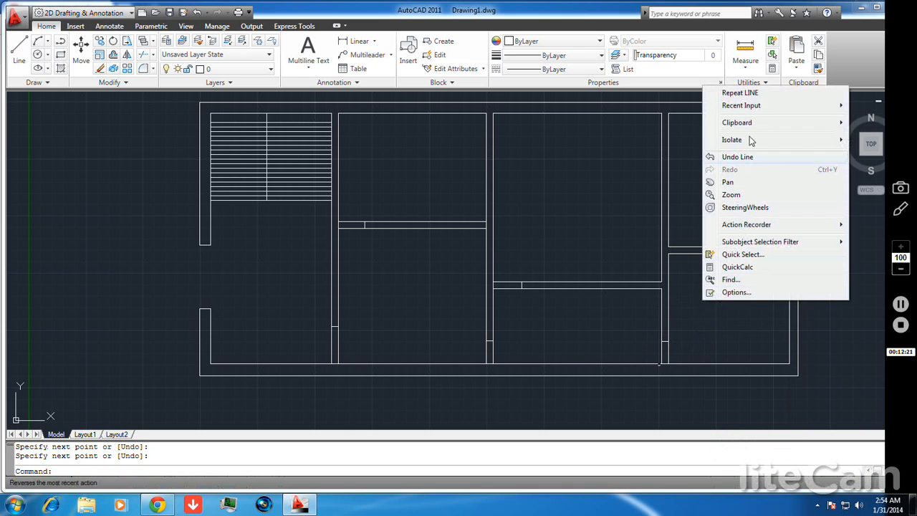
pyautogui.click(752, 95)
pyautogui.click(669, 254)
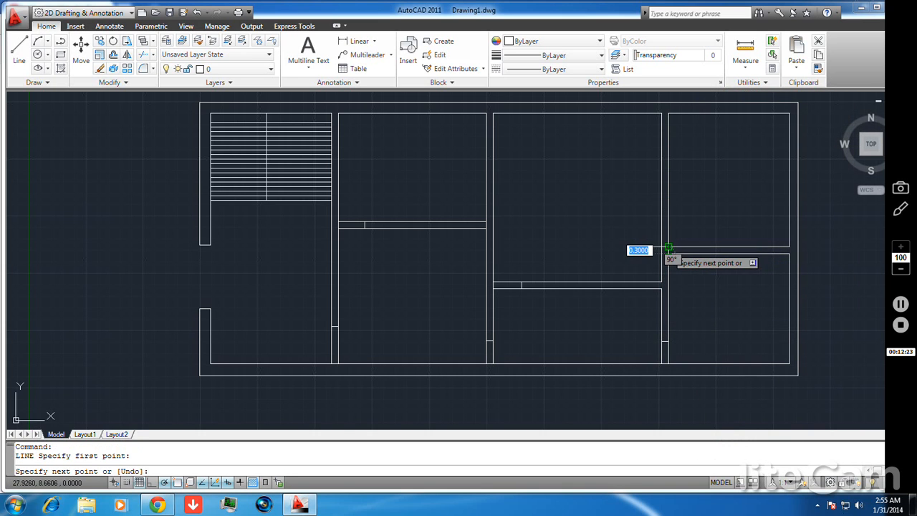
pyautogui.rightClick(690, 288)
pyautogui.click(709, 295)
# - Draw a short vertical line across the right horizontal wall's thickness, slightly right of its junction with the rightmost partition
pyautogui.rightClick(698, 279)
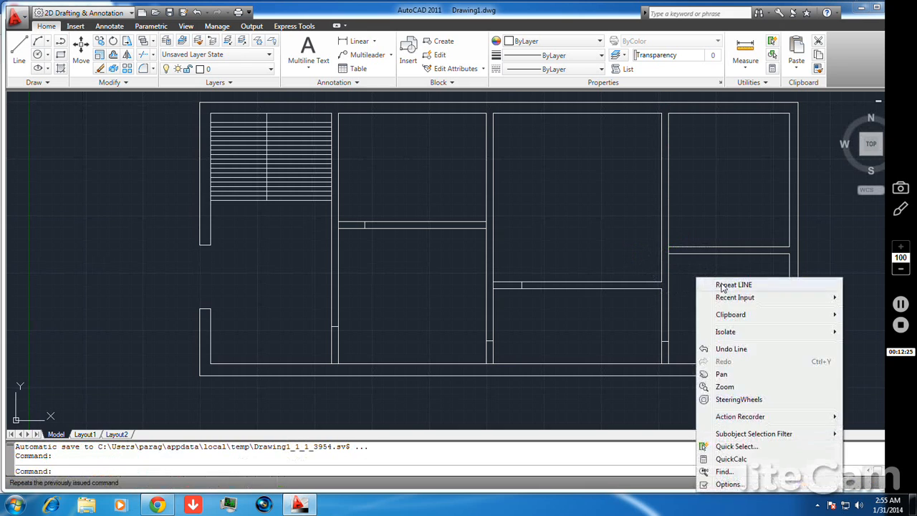
pyautogui.click(733, 285)
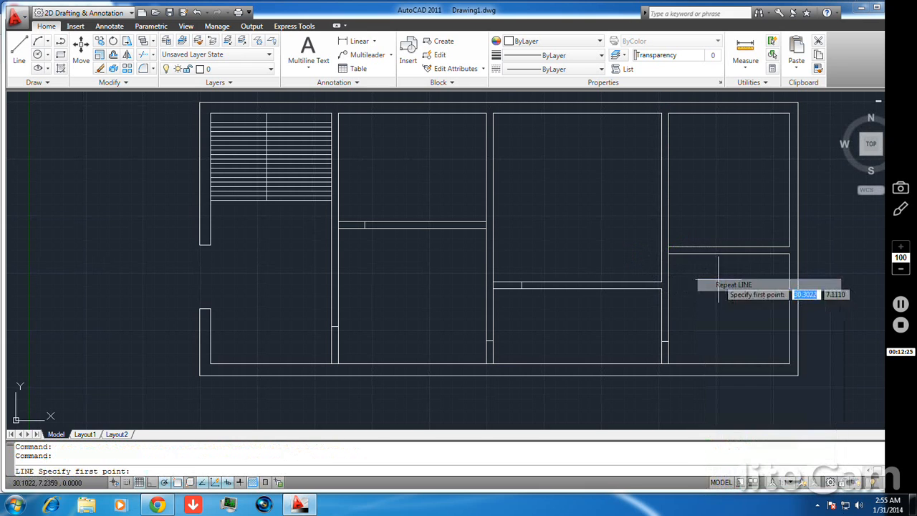
pyautogui.click(688, 255)
pyautogui.click(689, 247)
pyautogui.rightClick(710, 289)
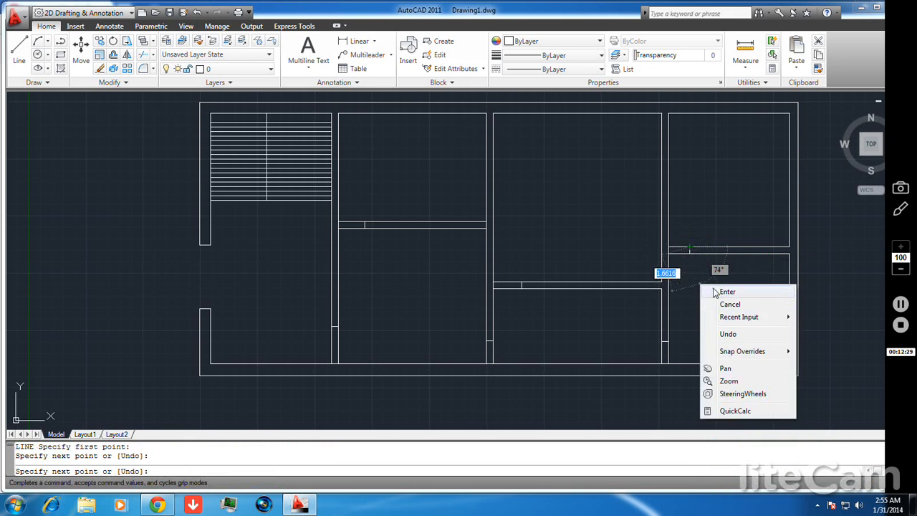
pyautogui.click(727, 292)
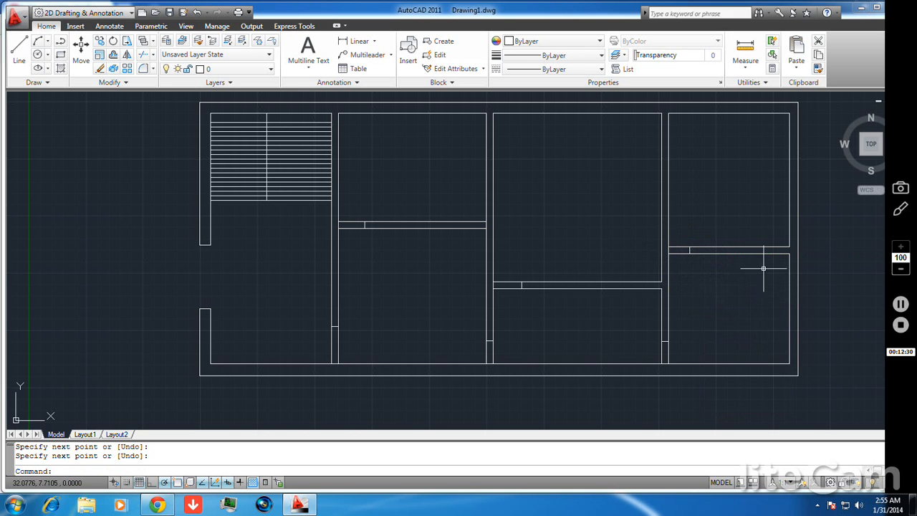
# - Draw a short horizontal line across the right outer wall from the upper-right room's inner top corner to the outer face
pyautogui.rightClick(696, 199)
pyautogui.click(713, 206)
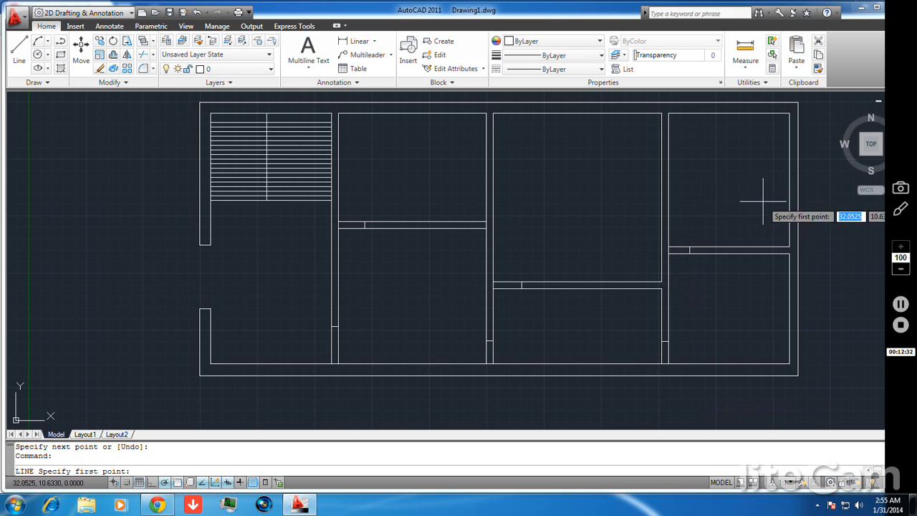
pyautogui.click(789, 114)
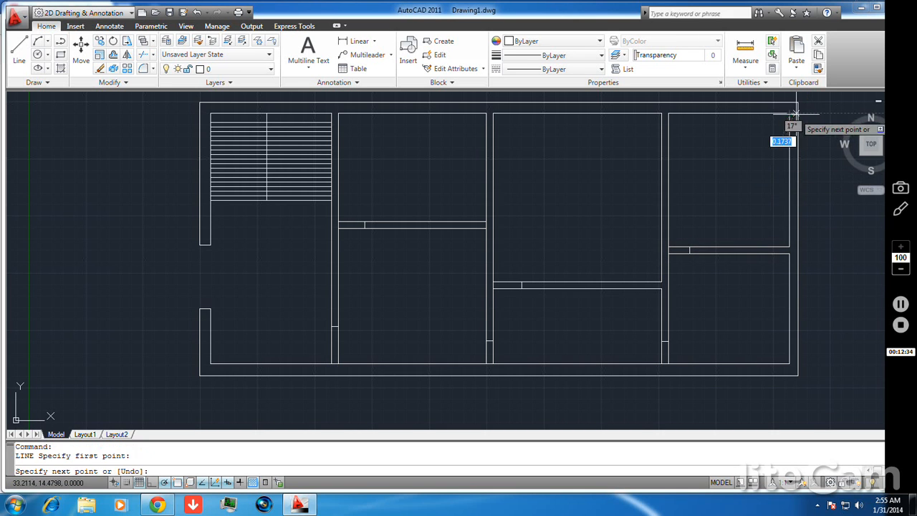
pyautogui.rightClick(751, 167)
pyautogui.click(776, 172)
# - Draw a short horizontal line across the right outer wall, about 1.5 units below the upper-right room's inner top corner
pyautogui.rightClick(759, 159)
pyautogui.click(775, 170)
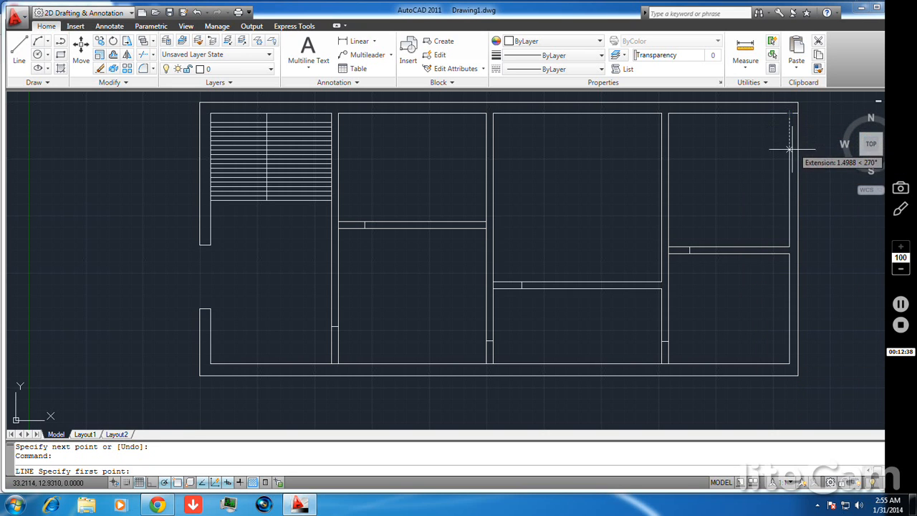
pyautogui.click(789, 151)
pyautogui.click(797, 152)
pyautogui.rightClick(751, 164)
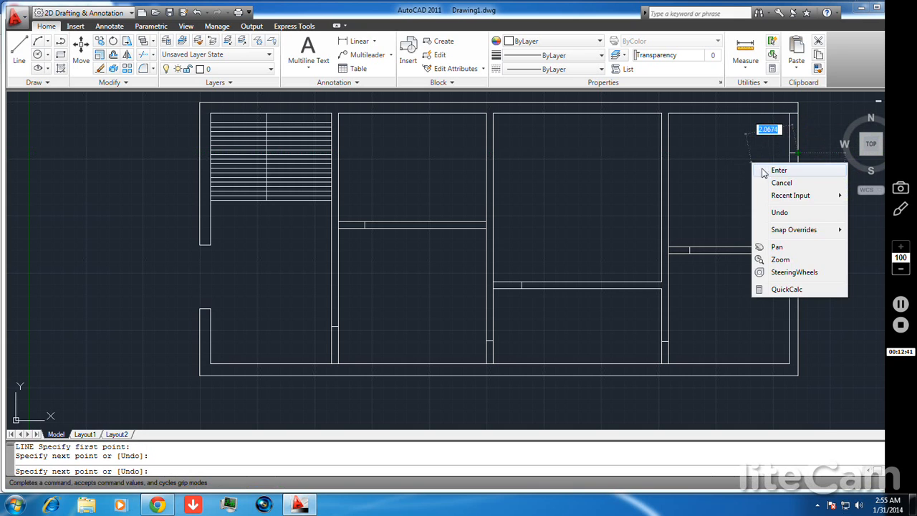
pyautogui.click(774, 172)
# - Draw a short horizontal line across the right outer wall from the lower-right room's inner bottom corner to the outer face
pyautogui.rightClick(697, 103)
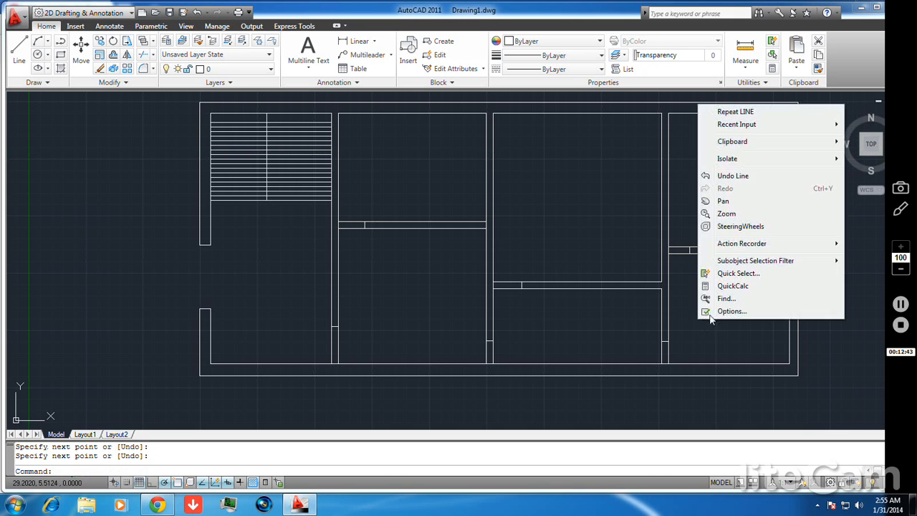
pyautogui.click(720, 109)
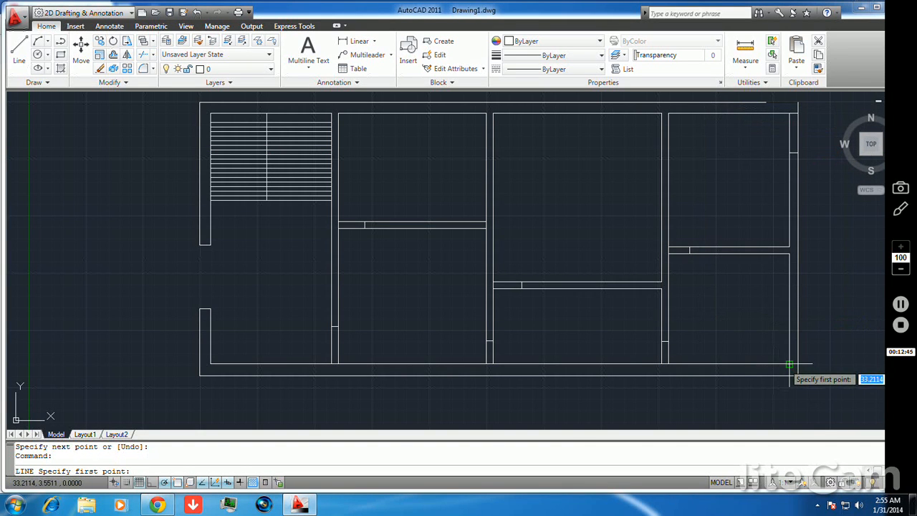
pyautogui.click(789, 366)
pyautogui.click(797, 366)
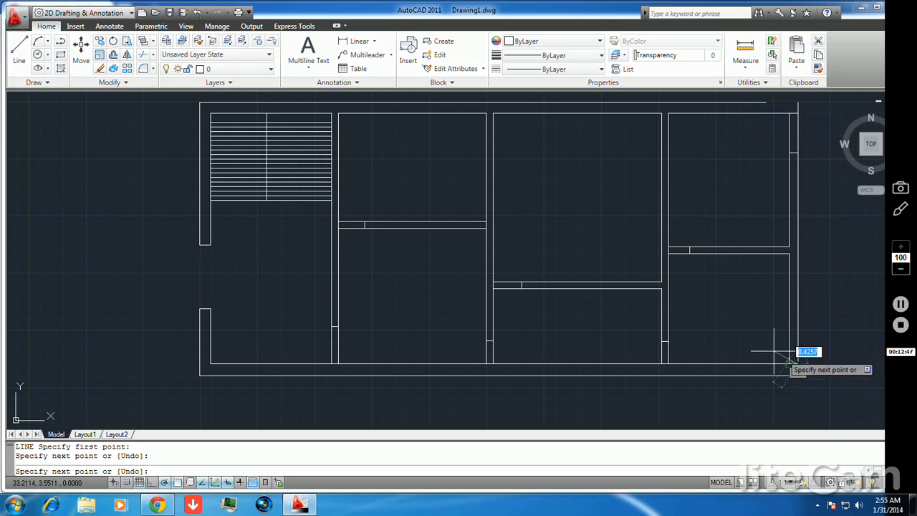
pyautogui.rightClick(739, 326)
pyautogui.click(761, 334)
# - Draw a short horizontal line across the right outer wall, a short distance above the lower-right room's inner bottom corner
pyautogui.rightClick(766, 318)
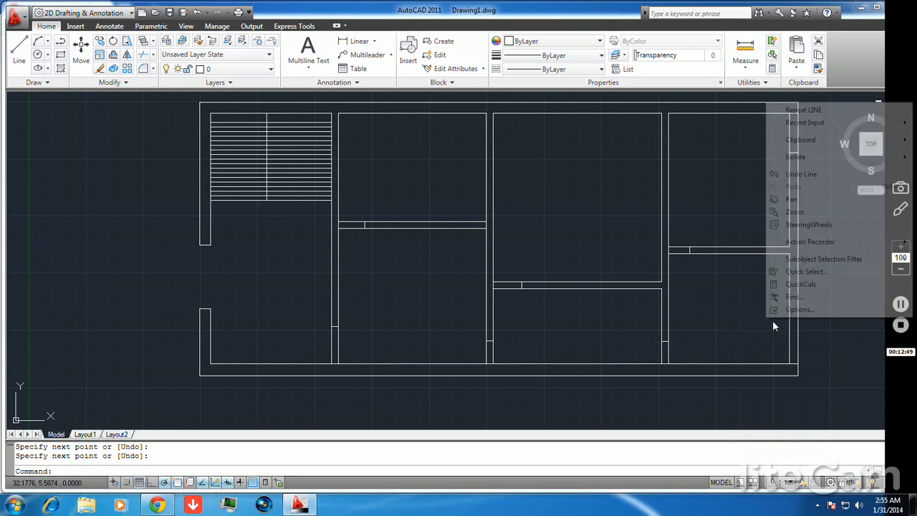
pyautogui.click(793, 111)
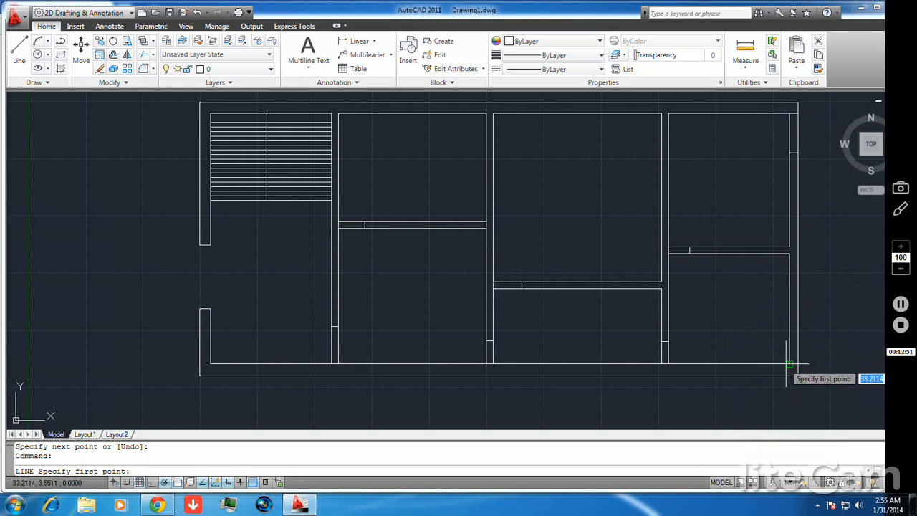
pyautogui.click(789, 339)
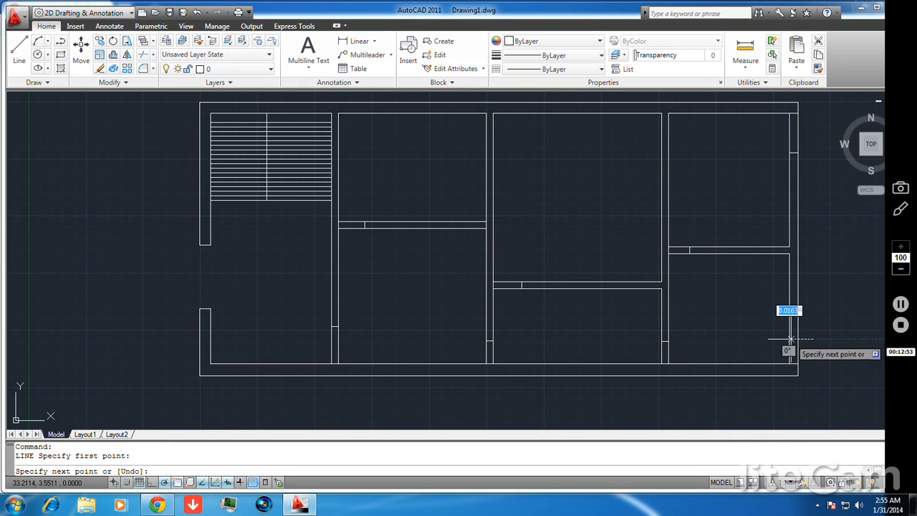
pyautogui.click(798, 339)
pyautogui.rightClick(737, 327)
pyautogui.click(761, 337)
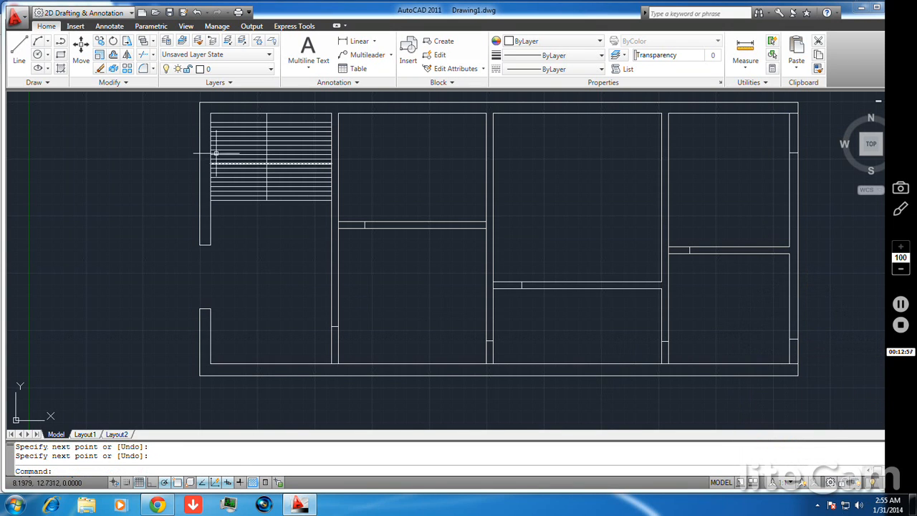
# - Trim the wall lines to open the first horizontal partition's left end and the lower end of the vertical partition beside the stairs
pyautogui.click(144, 55)
pyautogui.press('Return')
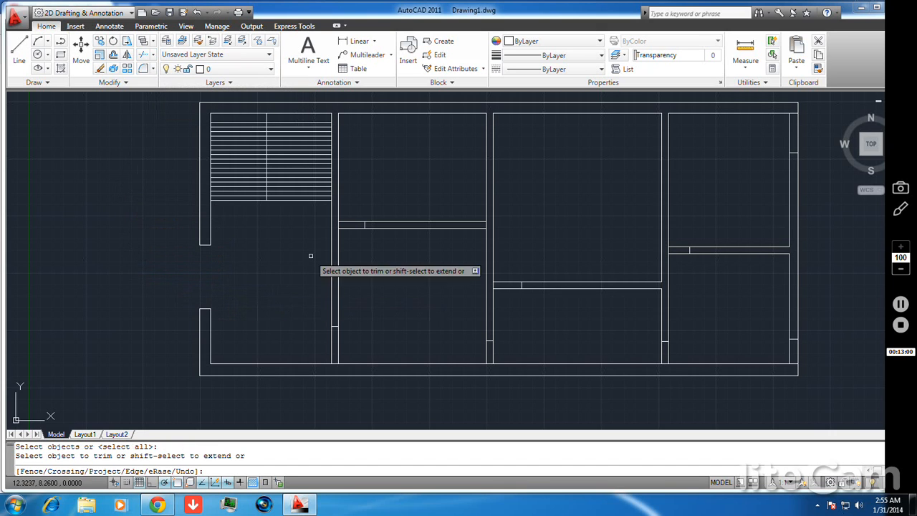
pyautogui.click(354, 223)
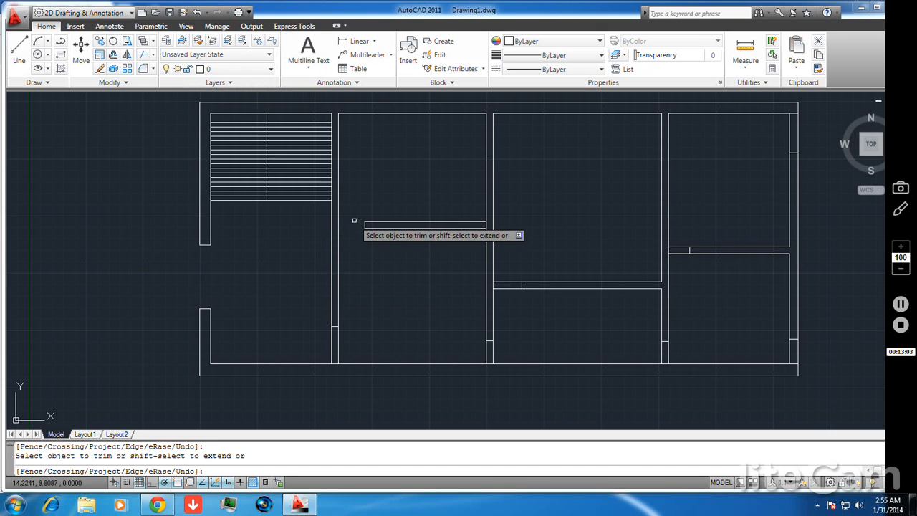
pyautogui.click(334, 349)
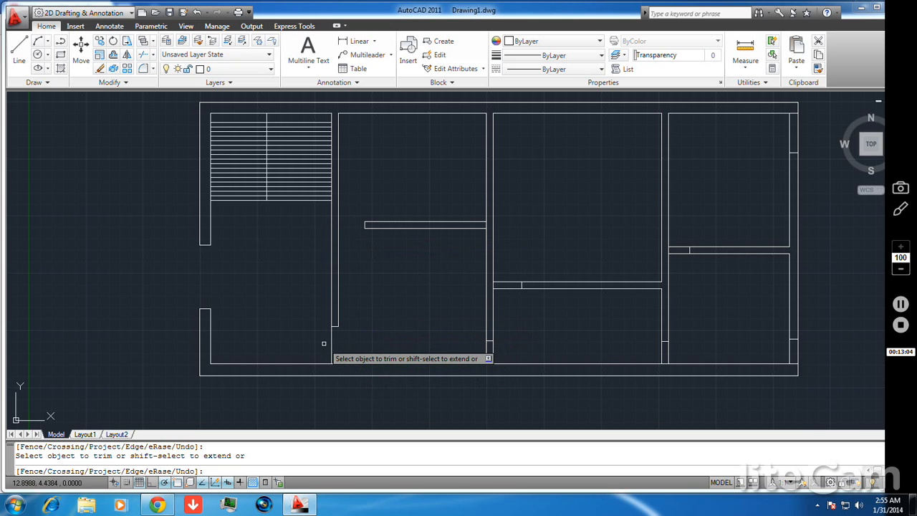
pyautogui.click(331, 344)
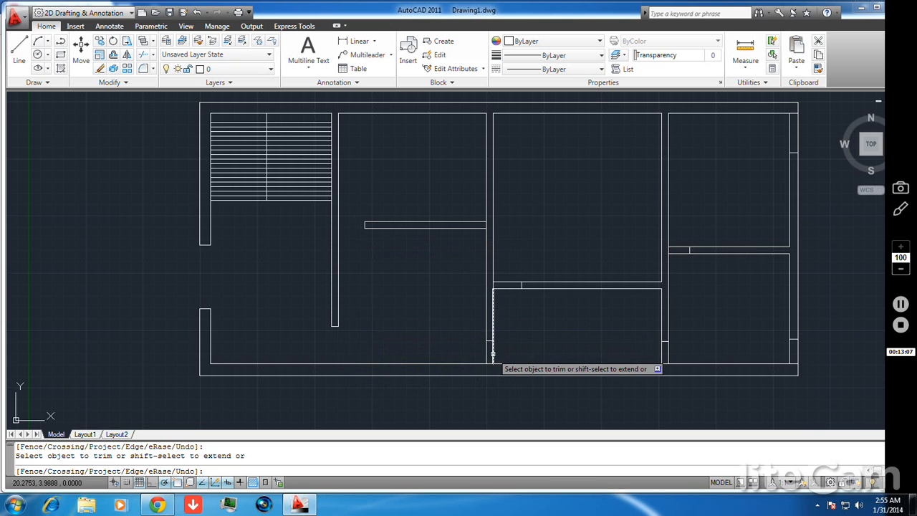
# - Trim openings at the second vertical partition's lower end and the left end of the horizontal partition adjoining it on the right
pyautogui.click(493, 353)
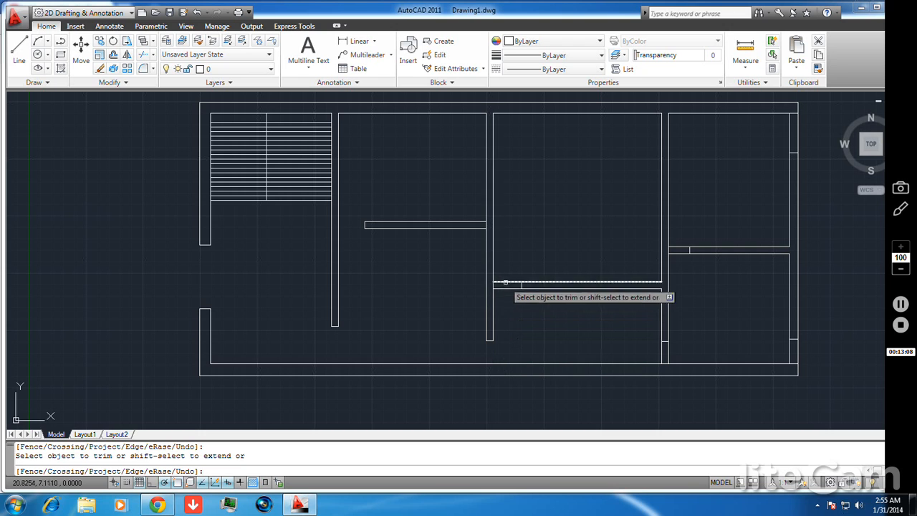
pyautogui.click(505, 288)
pyautogui.click(509, 283)
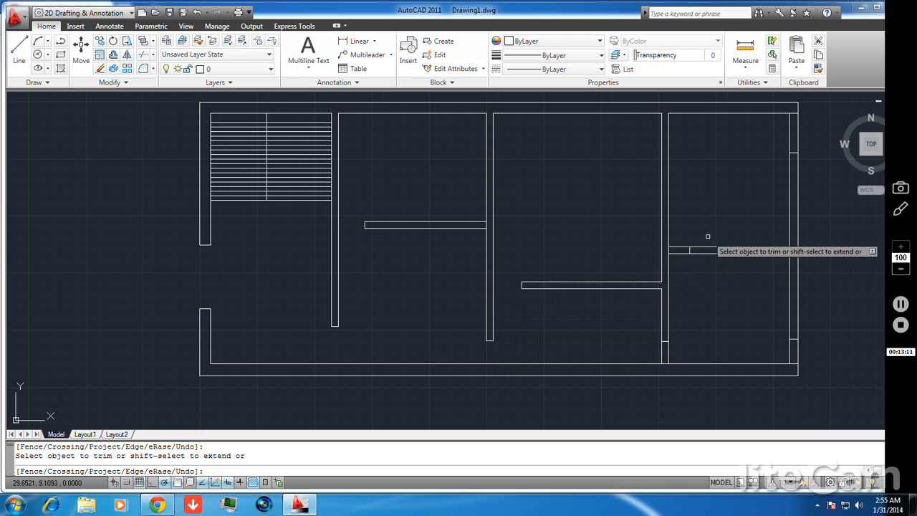
# - Trim openings at the left end of the rightmost horizontal partition and the lower end of the third vertical partition
pyautogui.click(676, 253)
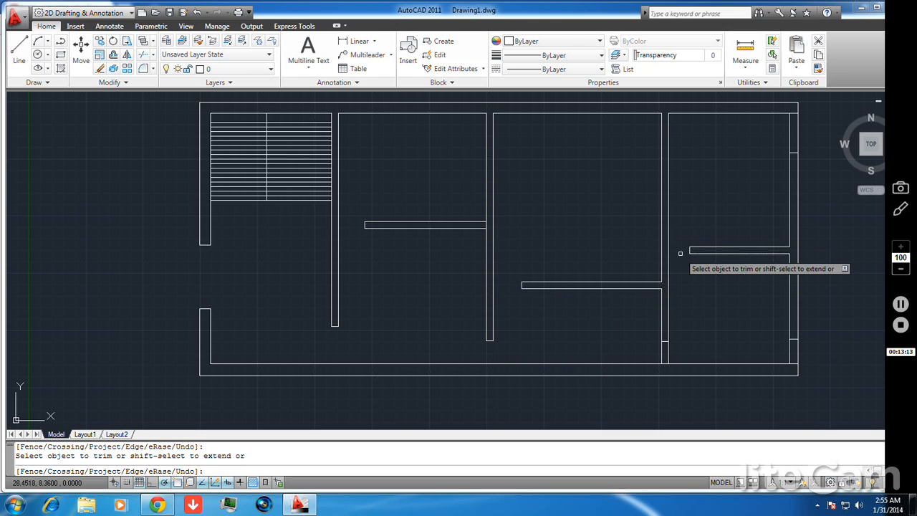
pyautogui.click(668, 353)
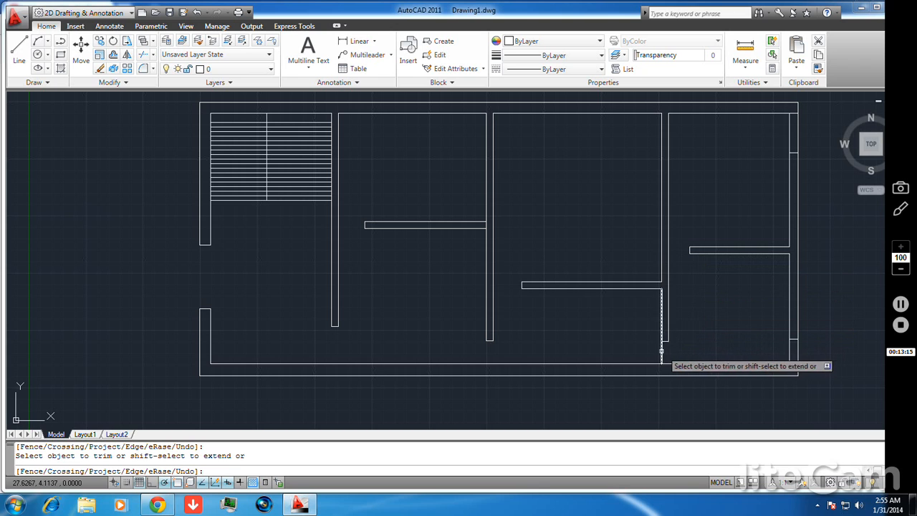
pyautogui.click(661, 351)
# - Trim both faces of the right outer wall between the marker lines to open its lower and upper corner openings
pyautogui.click(791, 352)
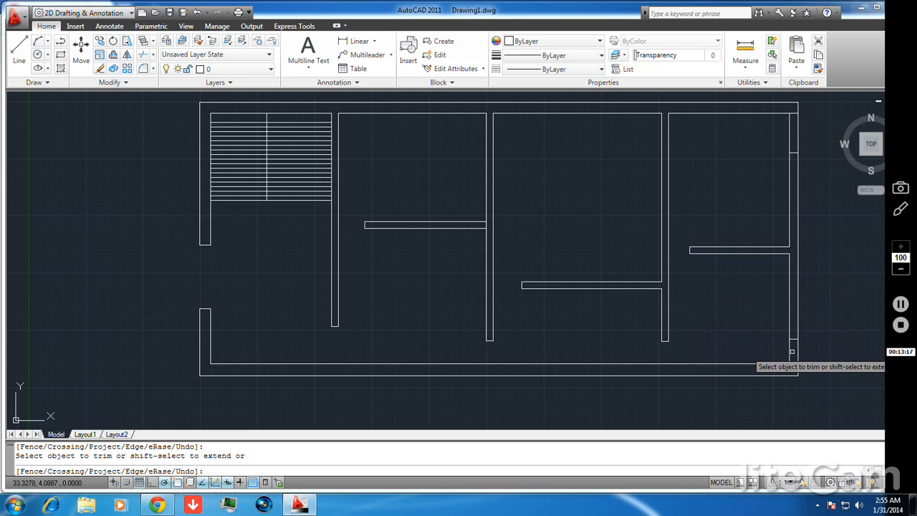
pyautogui.click(795, 353)
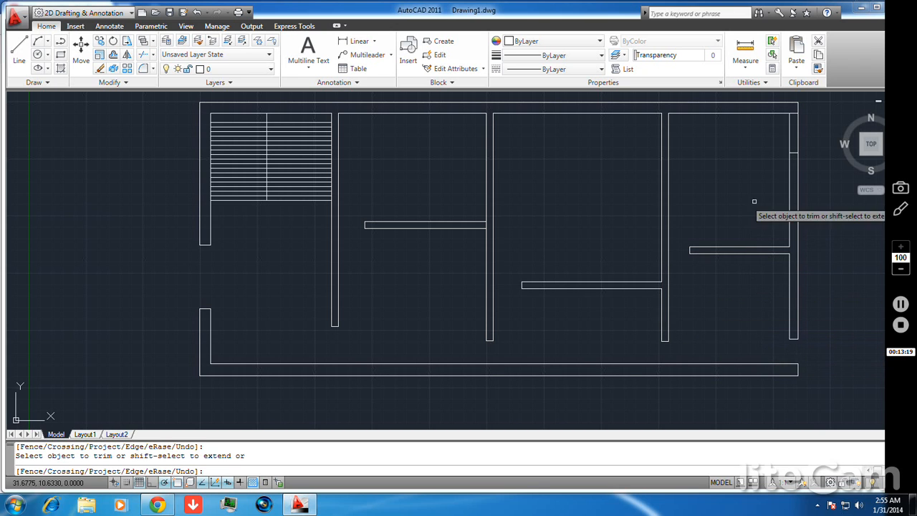
pyautogui.click(790, 137)
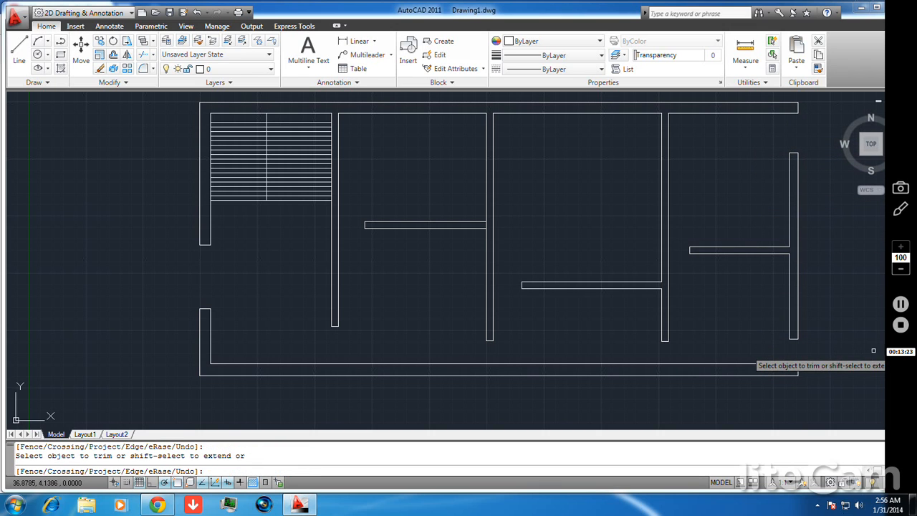